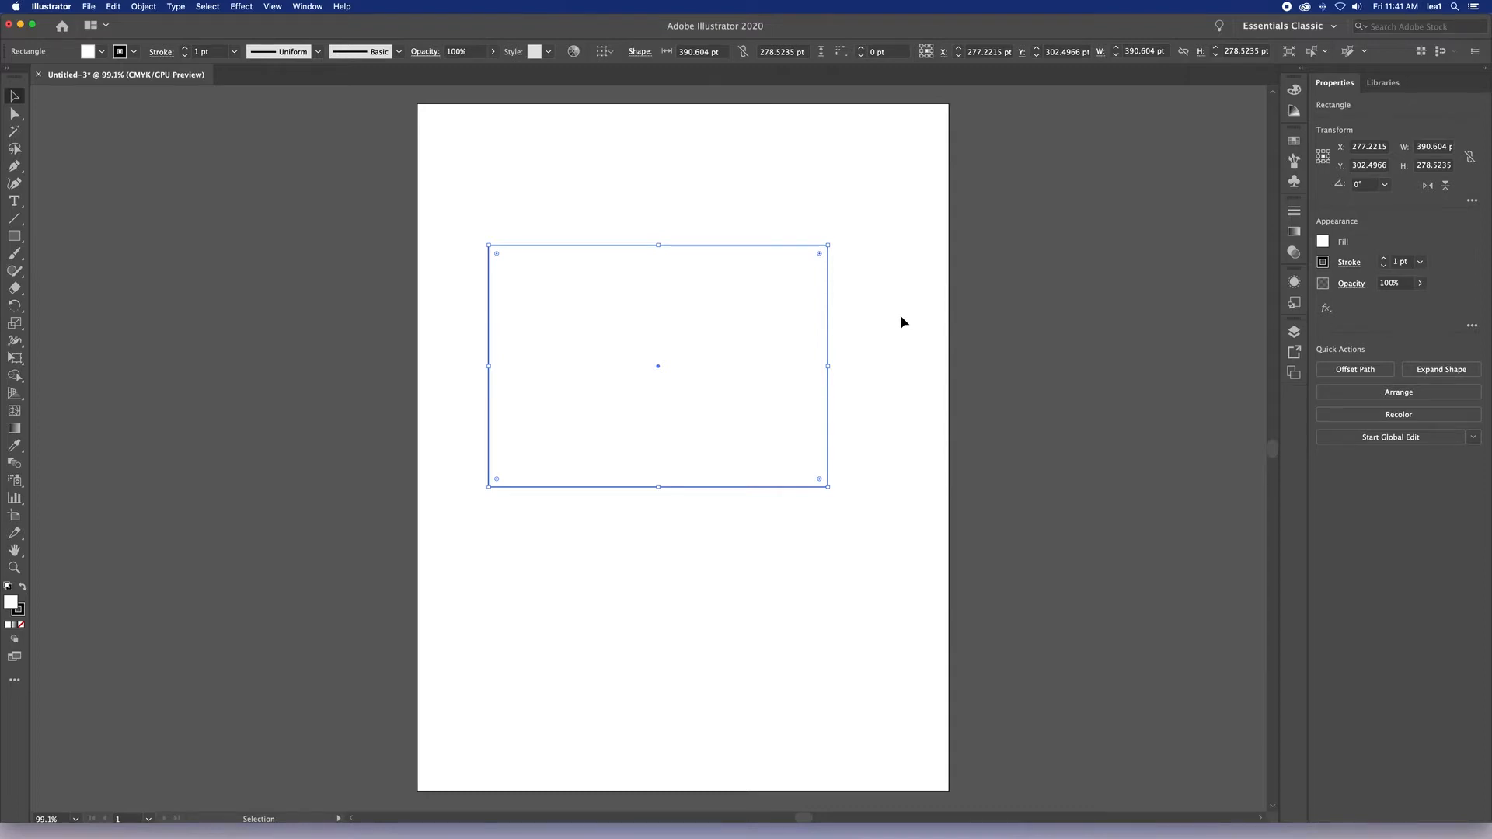
Display the CMYK sliders for the rectangle's fill and mix a green of C 31, M 0, Y 72, K 17.
{"action": "left_click", "coordinate": [1294, 91]}
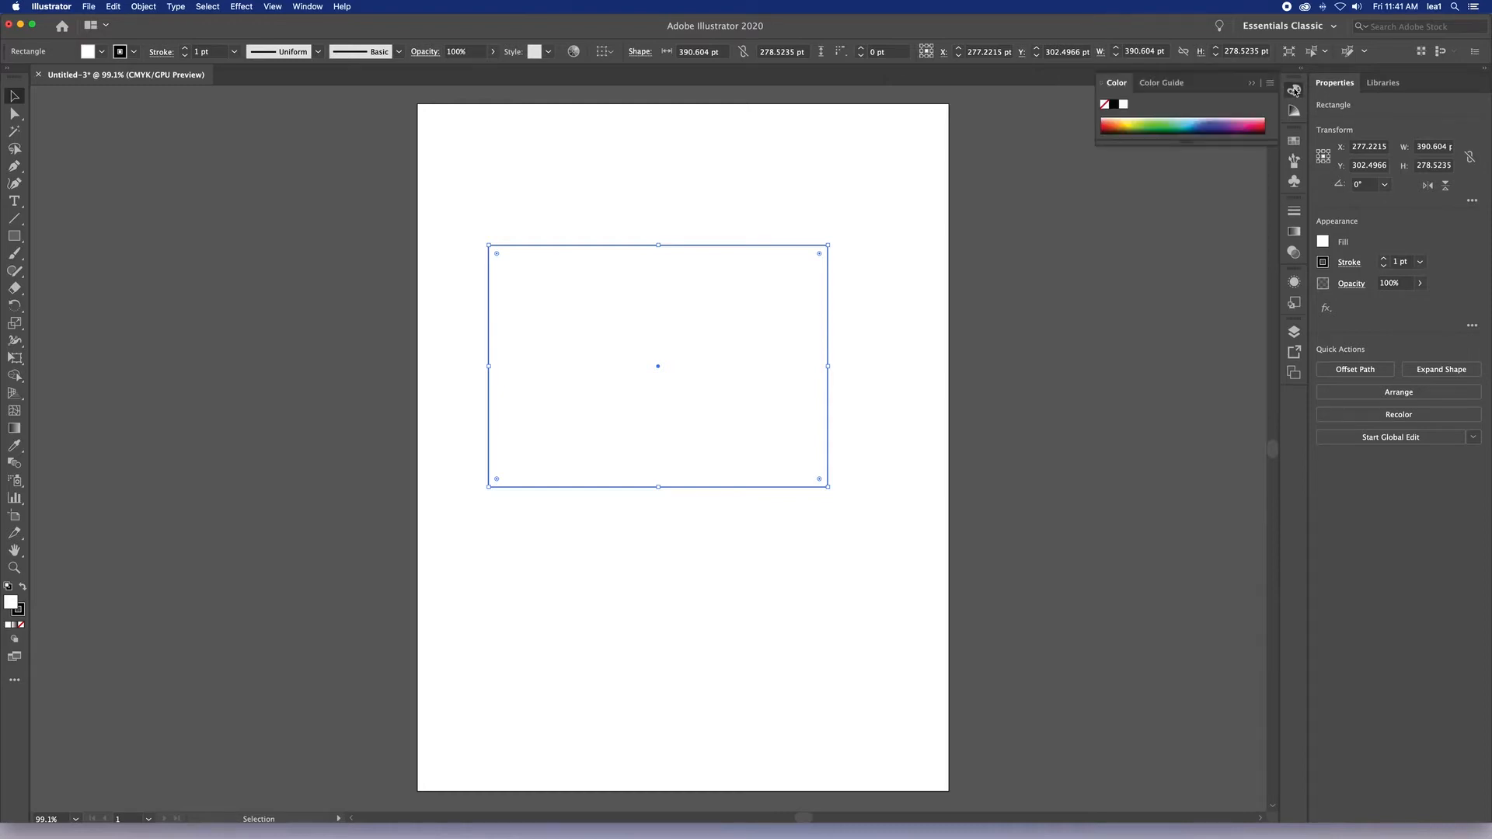
{"action": "left_click", "coordinate": [1170, 122]}
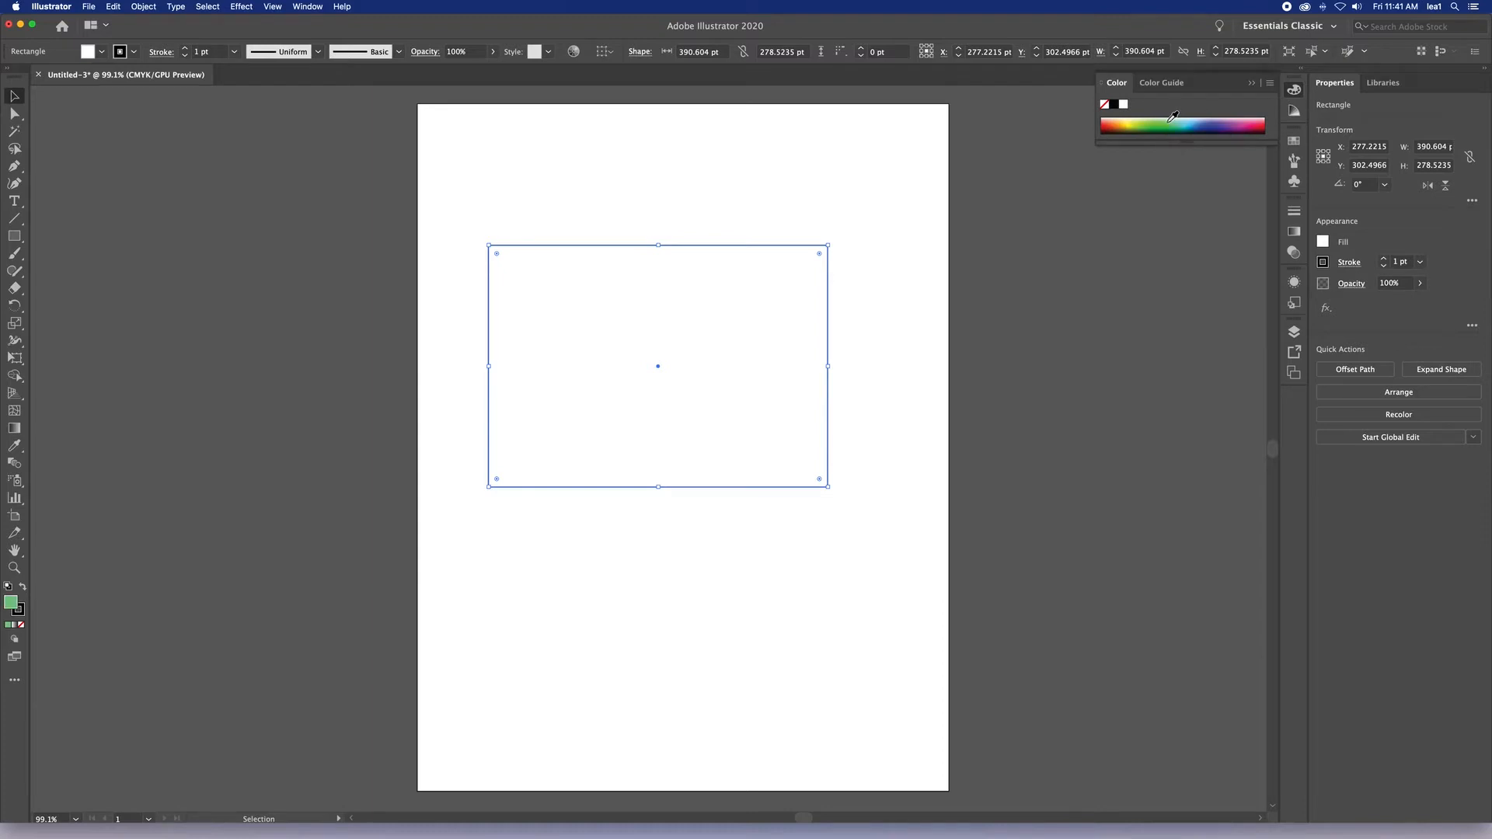
{"action": "left_click", "coordinate": [1270, 84]}
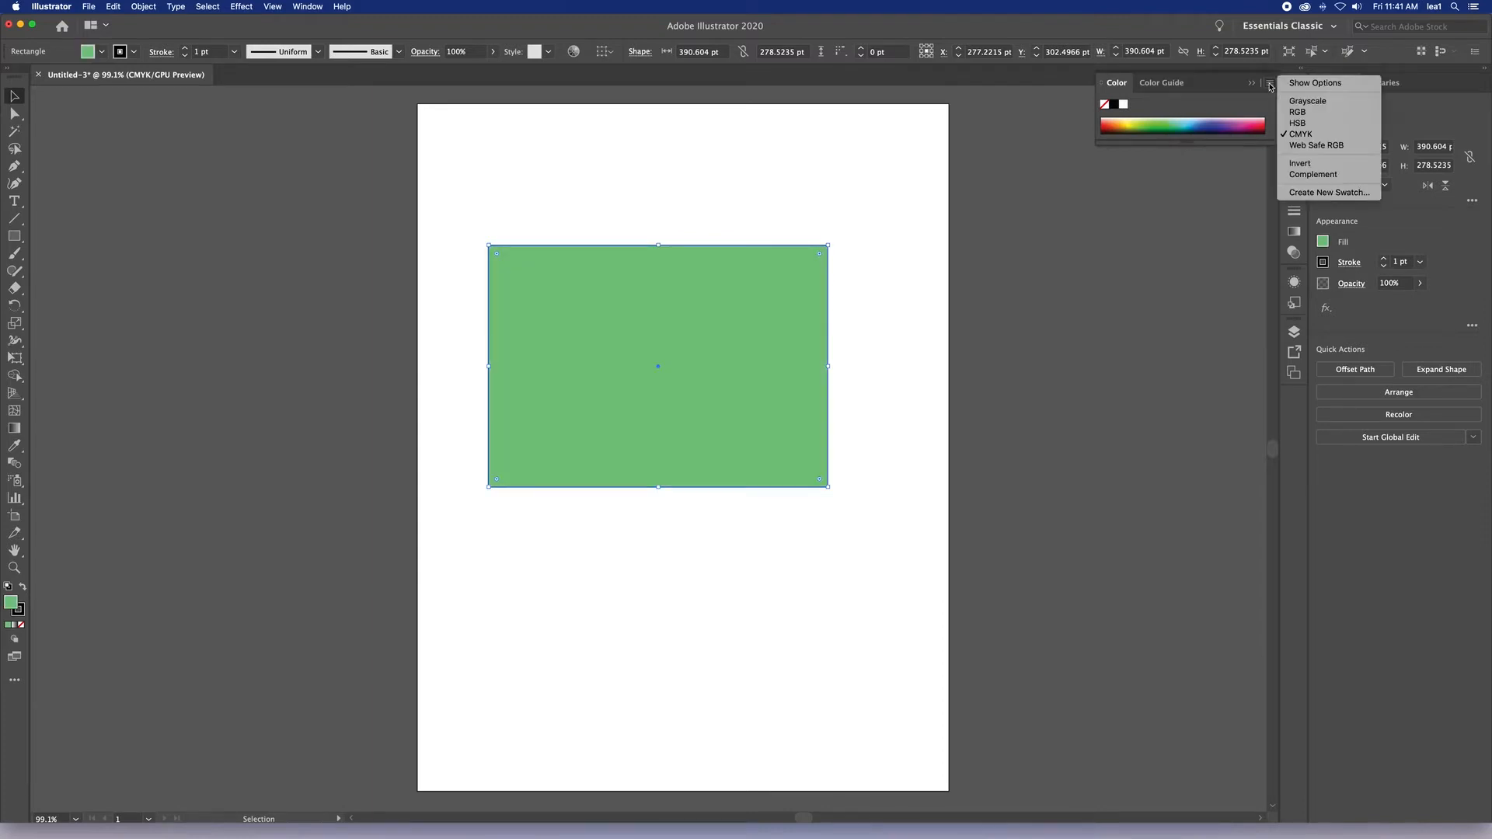
{"action": "left_click", "coordinate": [1315, 82]}
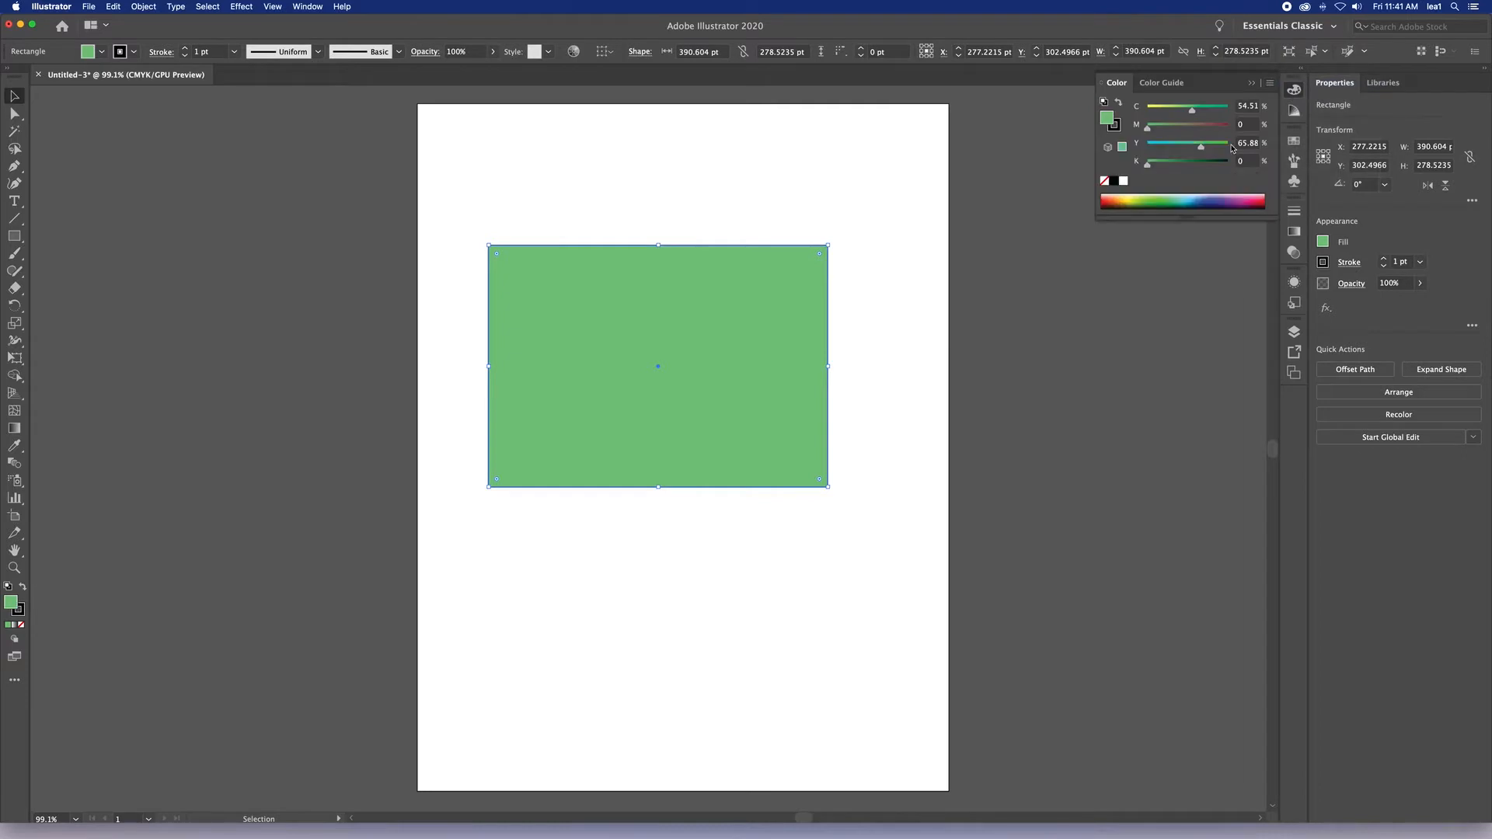
{"action": "left_click_drag", "start_coordinate": [1200, 146], "coordinate": [1162, 166]}
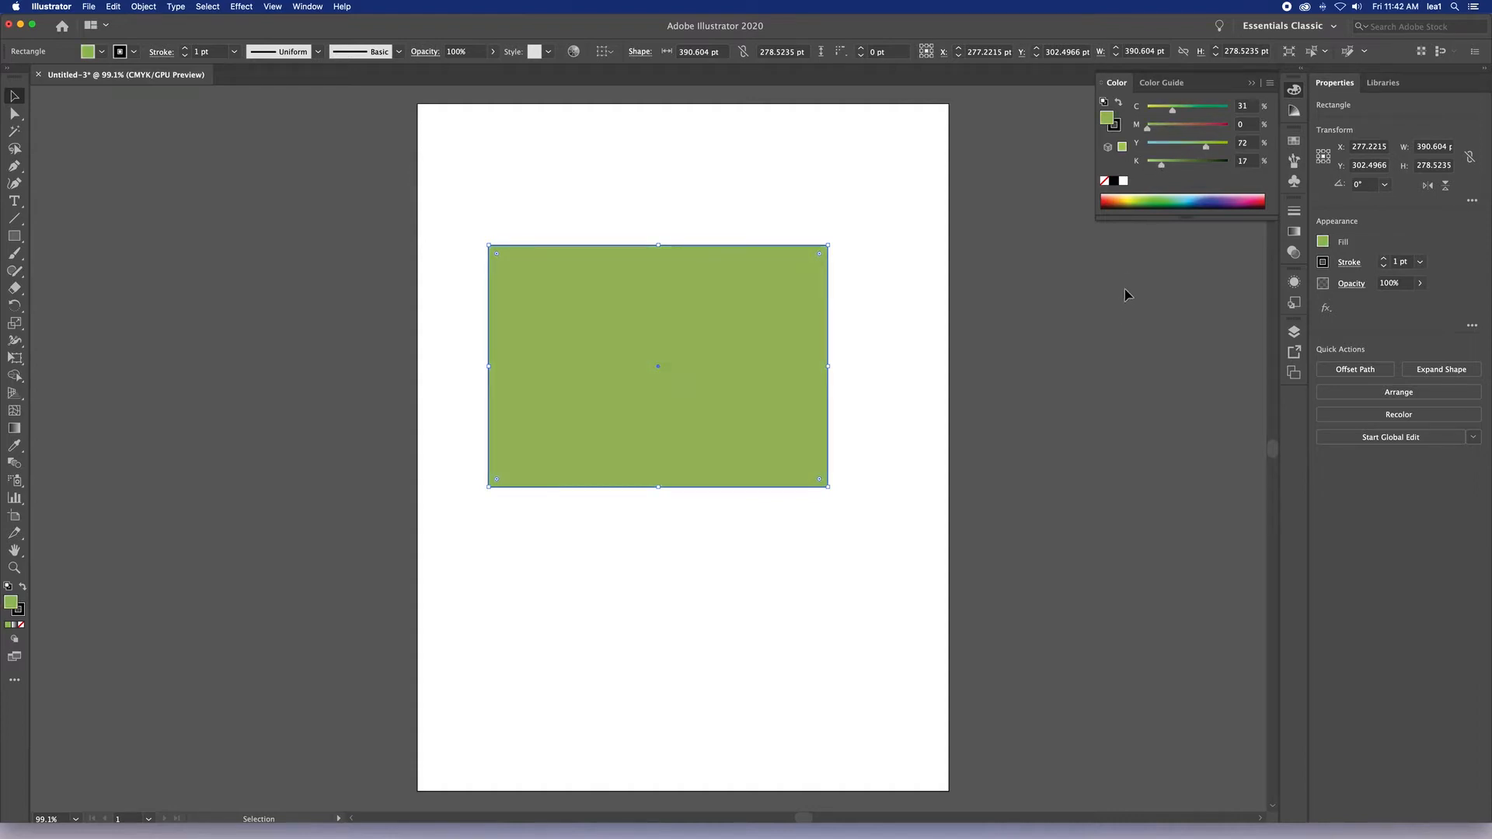
Try none, black, white and green fills on the rectangle, settling on a spectrum yellow of about C 13.33, Y 96.86.
{"action": "left_click", "coordinate": [1106, 182]}
{"action": "left_click", "coordinate": [1114, 182]}
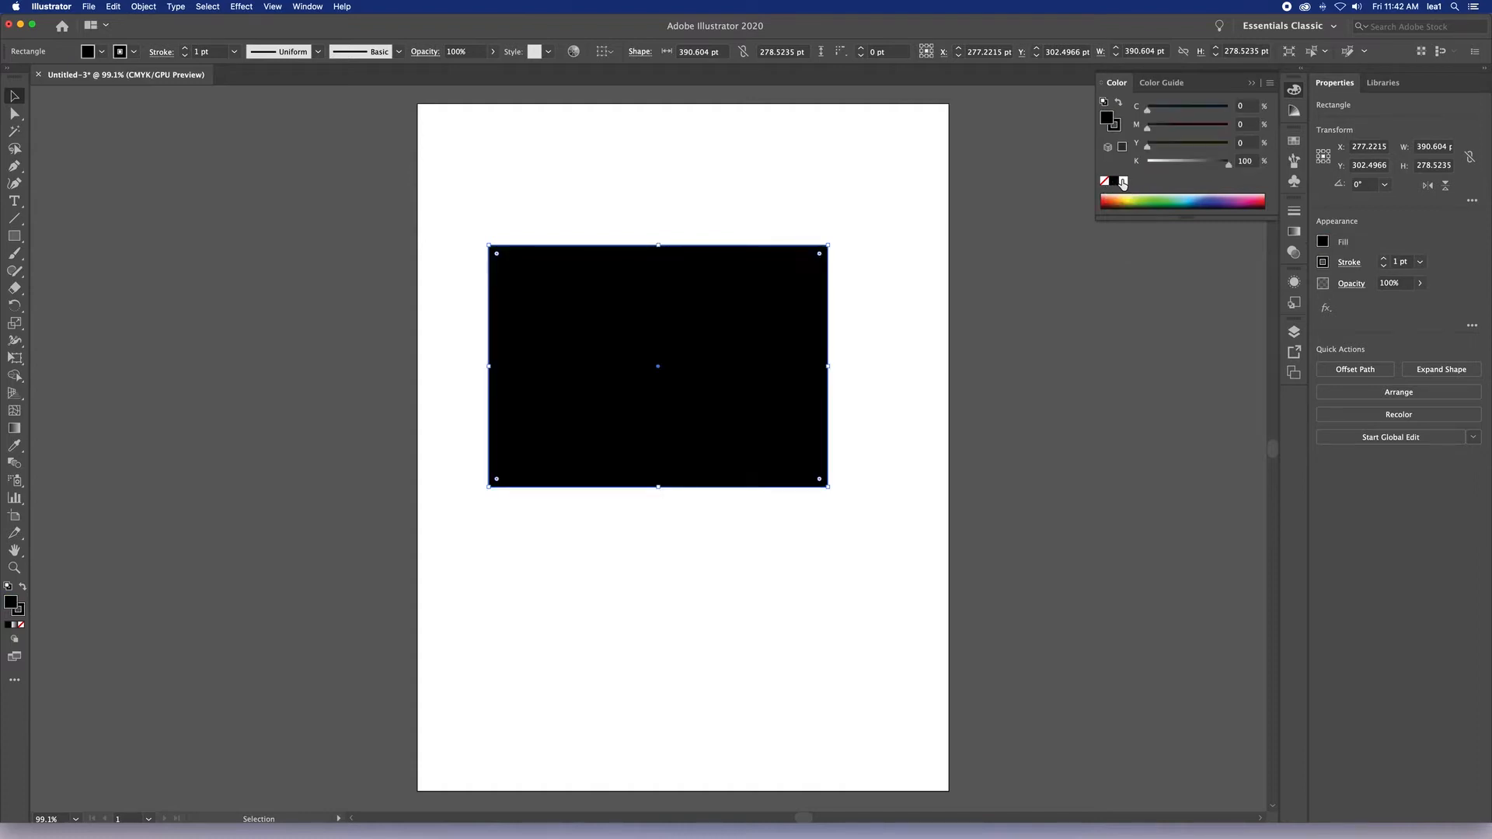
{"action": "left_click", "coordinate": [1123, 181]}
{"action": "left_click", "coordinate": [1139, 201]}
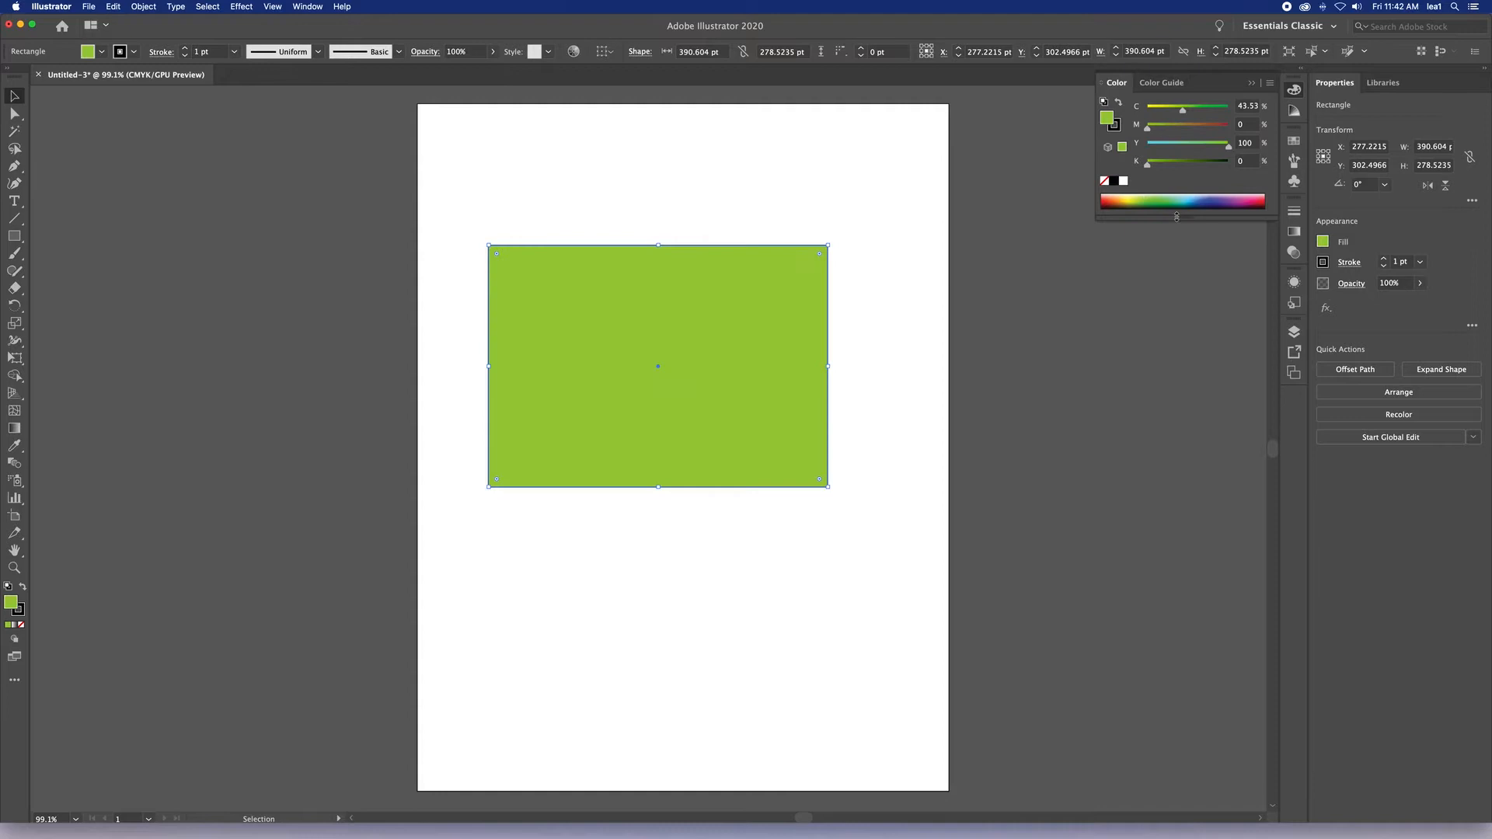
{"action": "left_click", "coordinate": [1125, 201]}
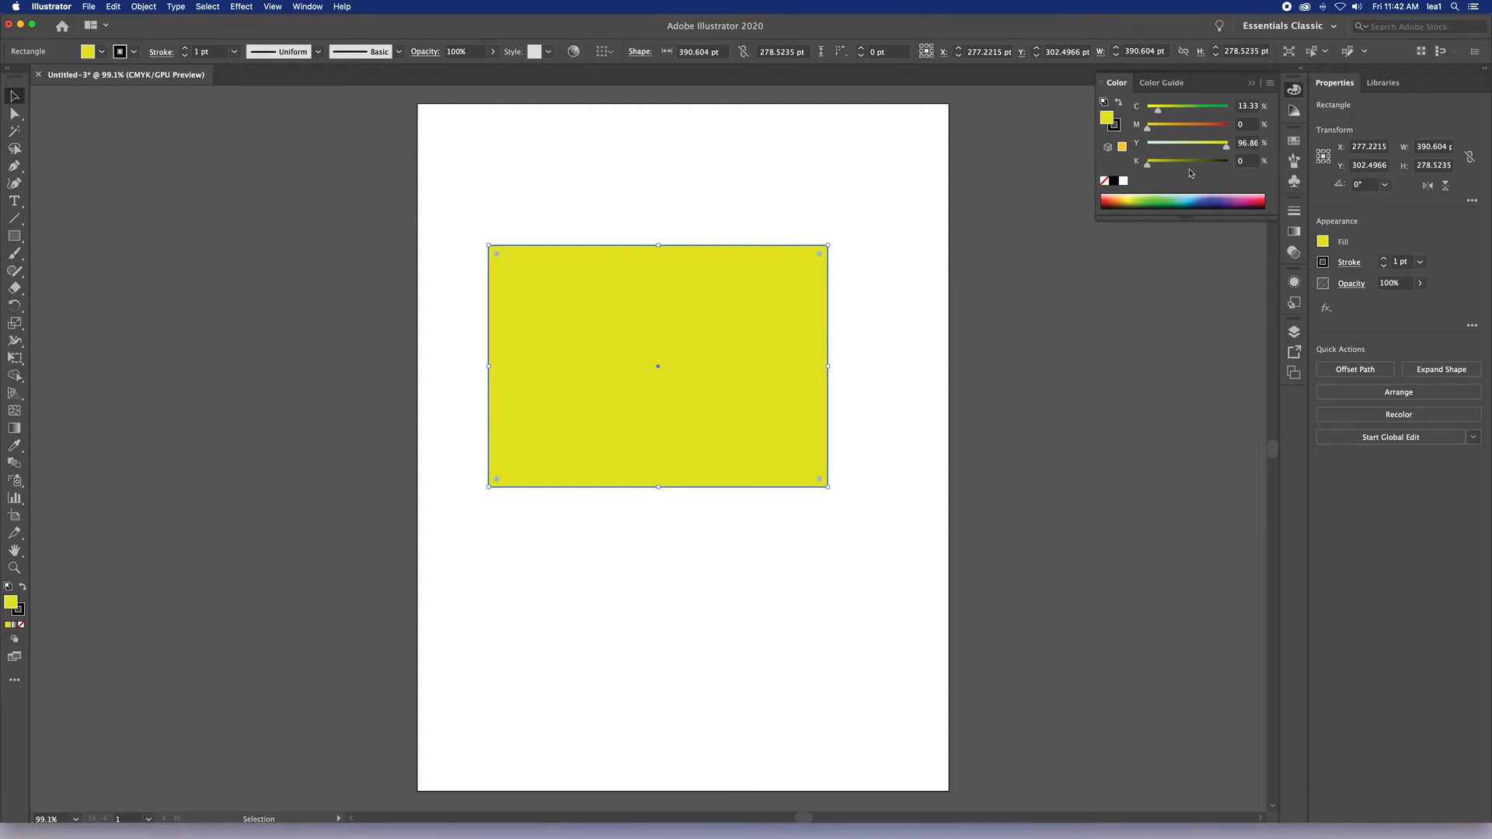
Save the rectangle's fill as a global process color swatch named "yellow green".
{"action": "left_click", "coordinate": [1270, 84]}
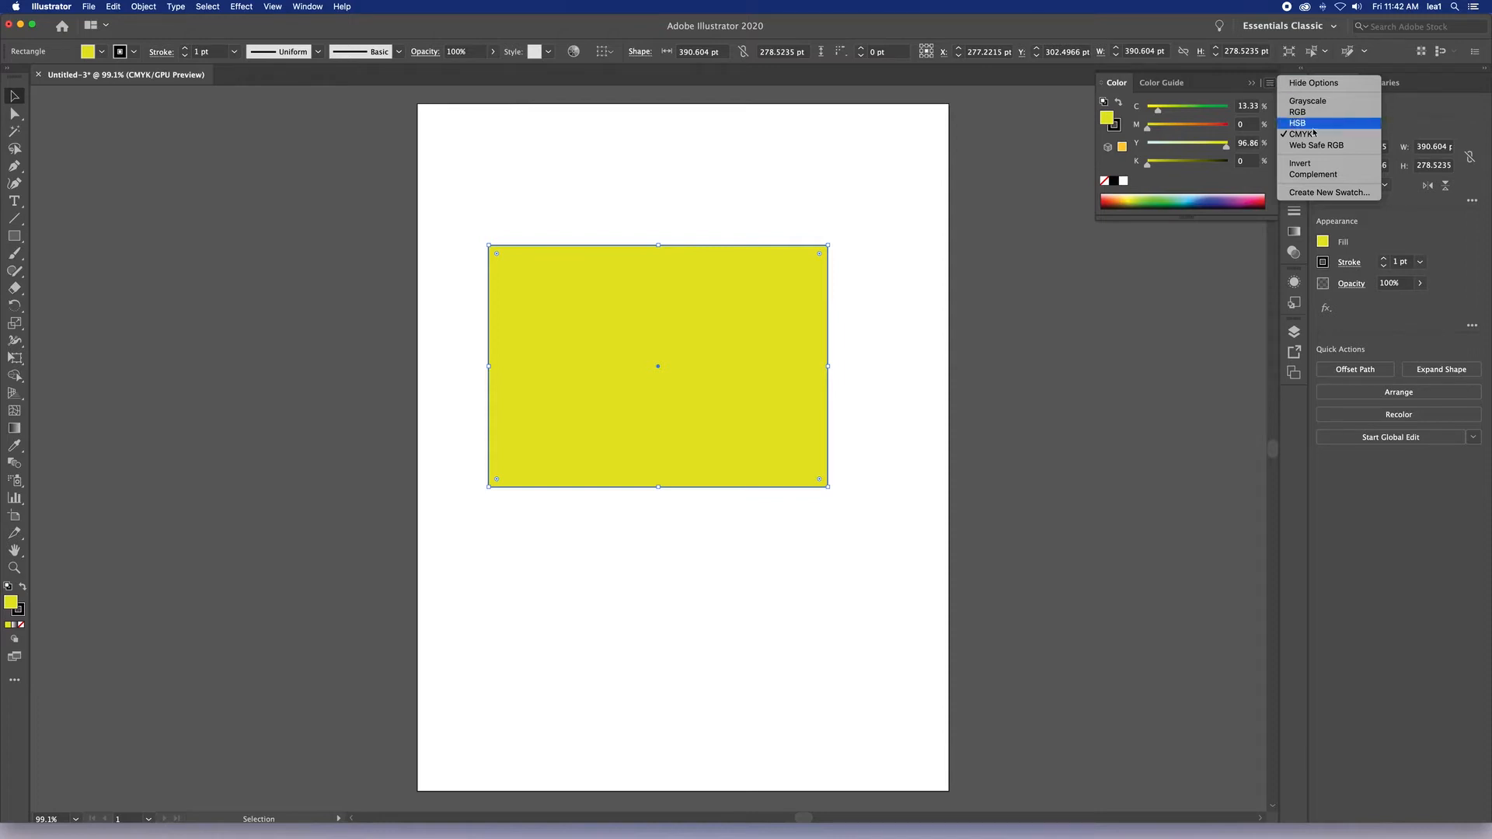
{"action": "left_click", "coordinate": [1329, 193]}
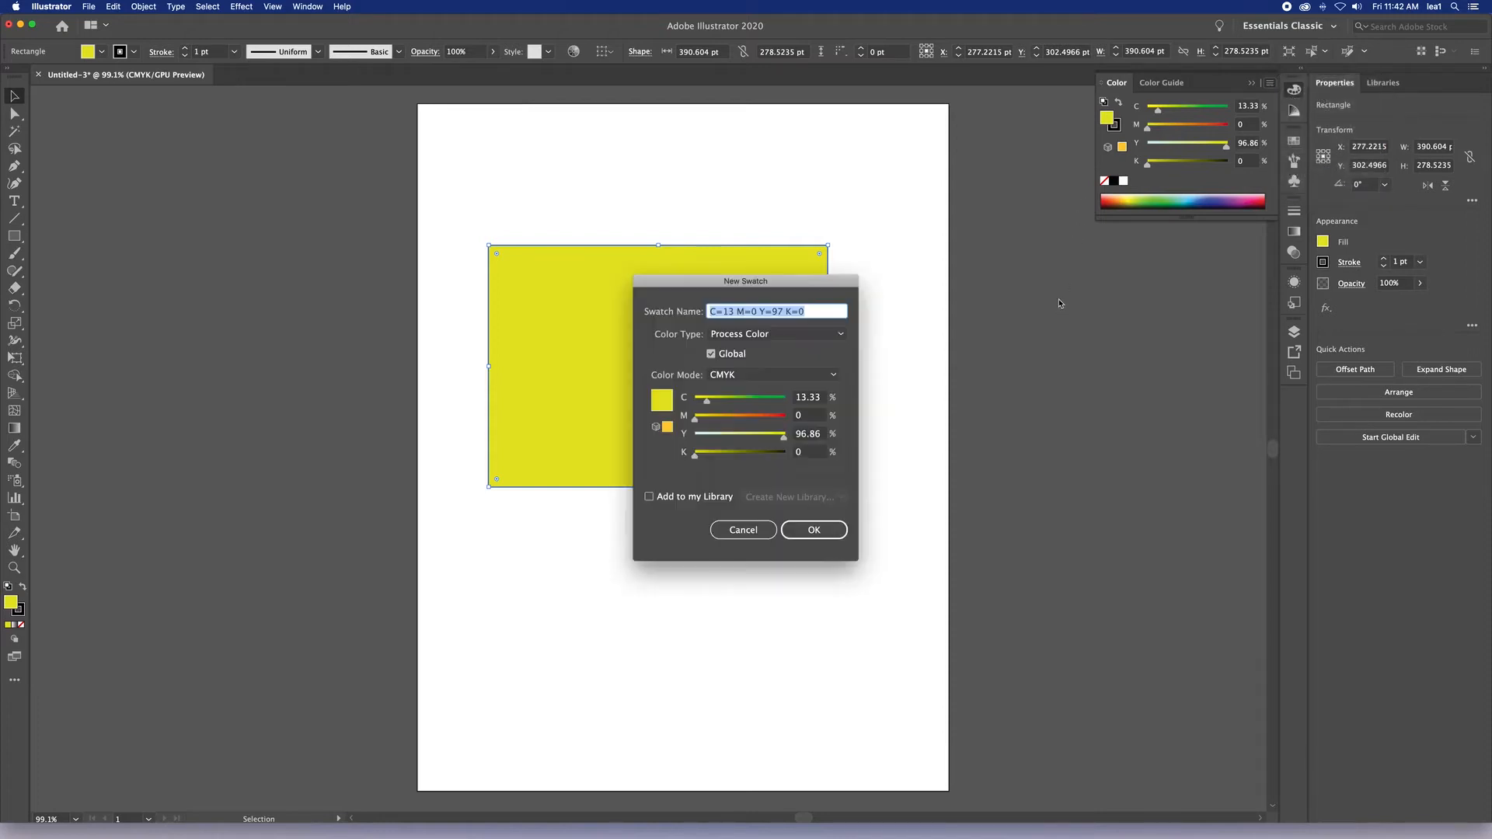
{"action": "left_click_drag", "start_coordinate": [826, 280], "coordinate": [1099, 104]}
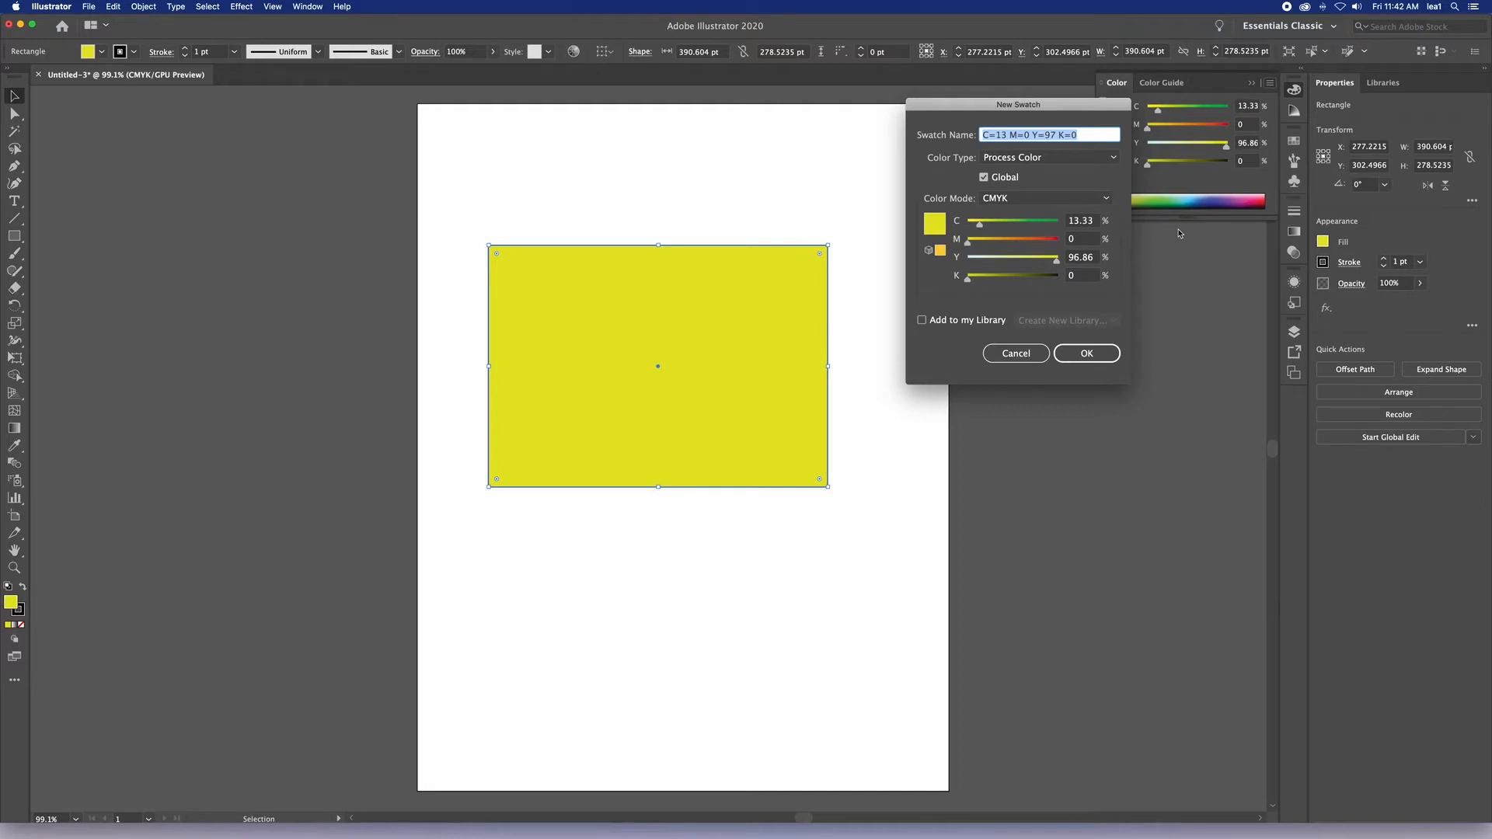
{"action": "type", "text": "yellow green"}
{"action": "left_click", "coordinate": [1086, 353]}
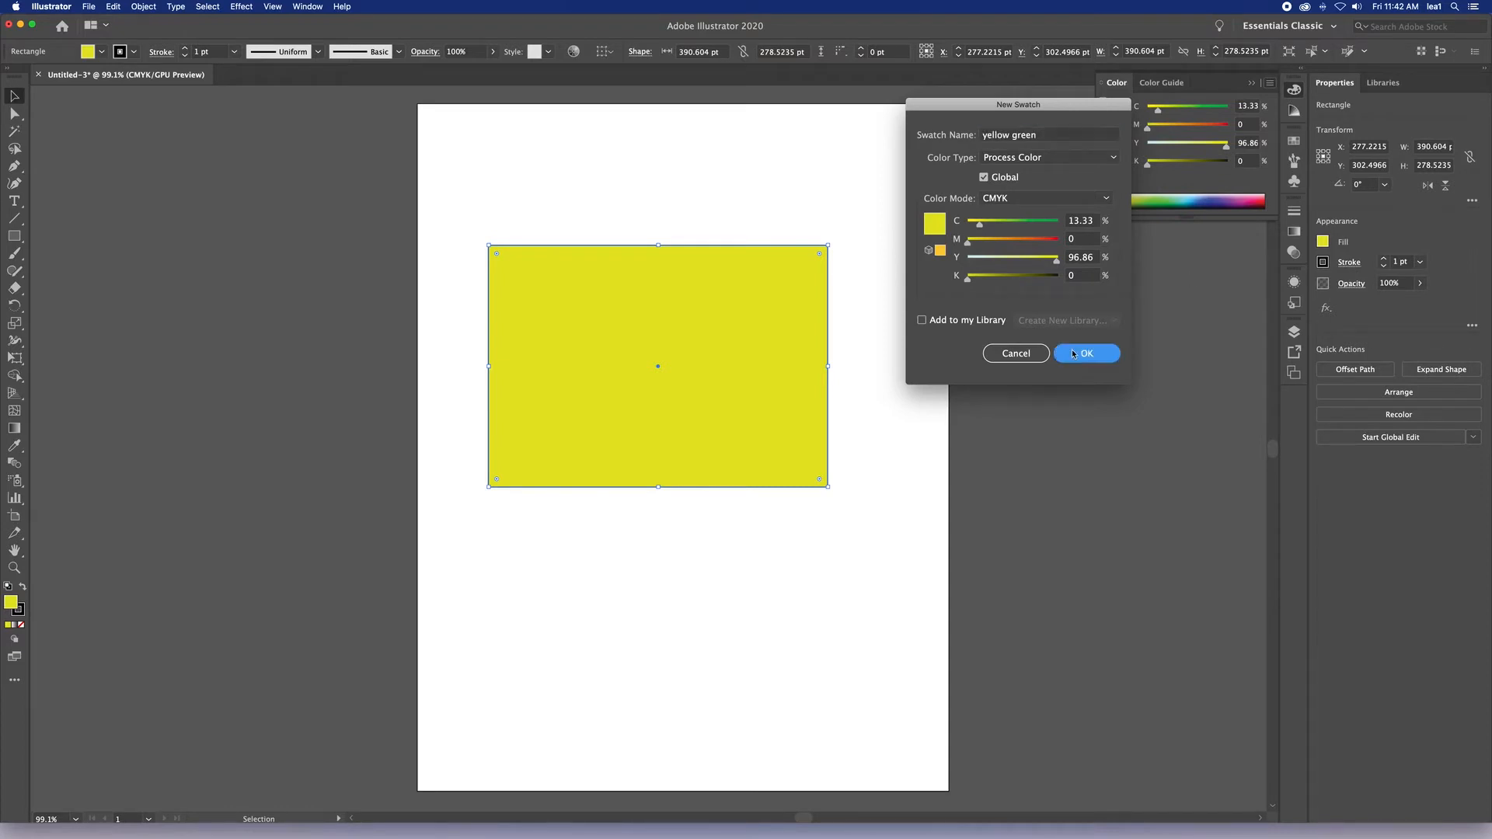
Examine the options of the yellow green swatch among the document's swatches.
{"action": "left_click", "coordinate": [1294, 140]}
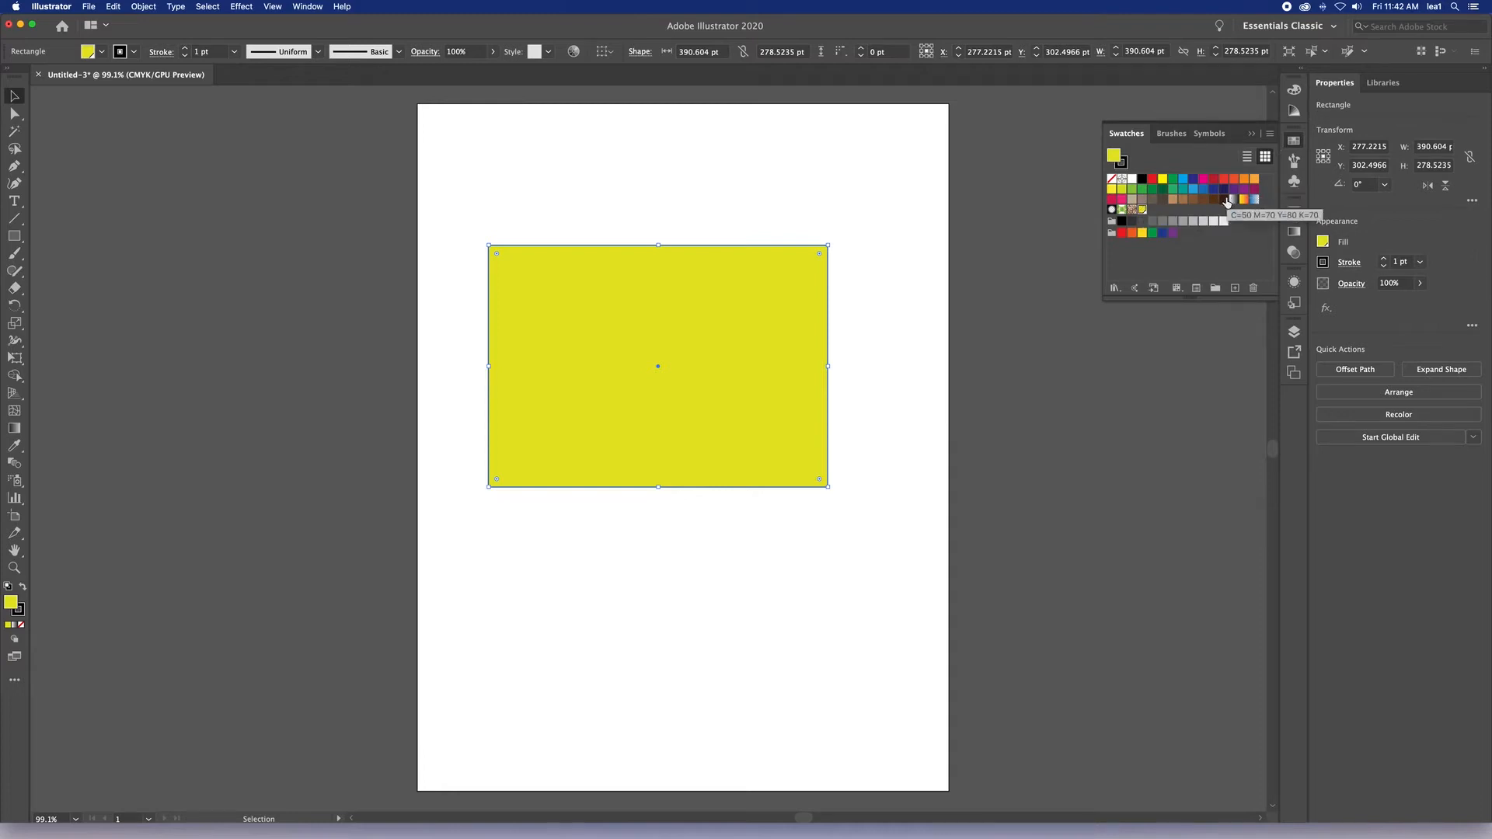
{"action": "double_click", "coordinate": [1142, 211]}
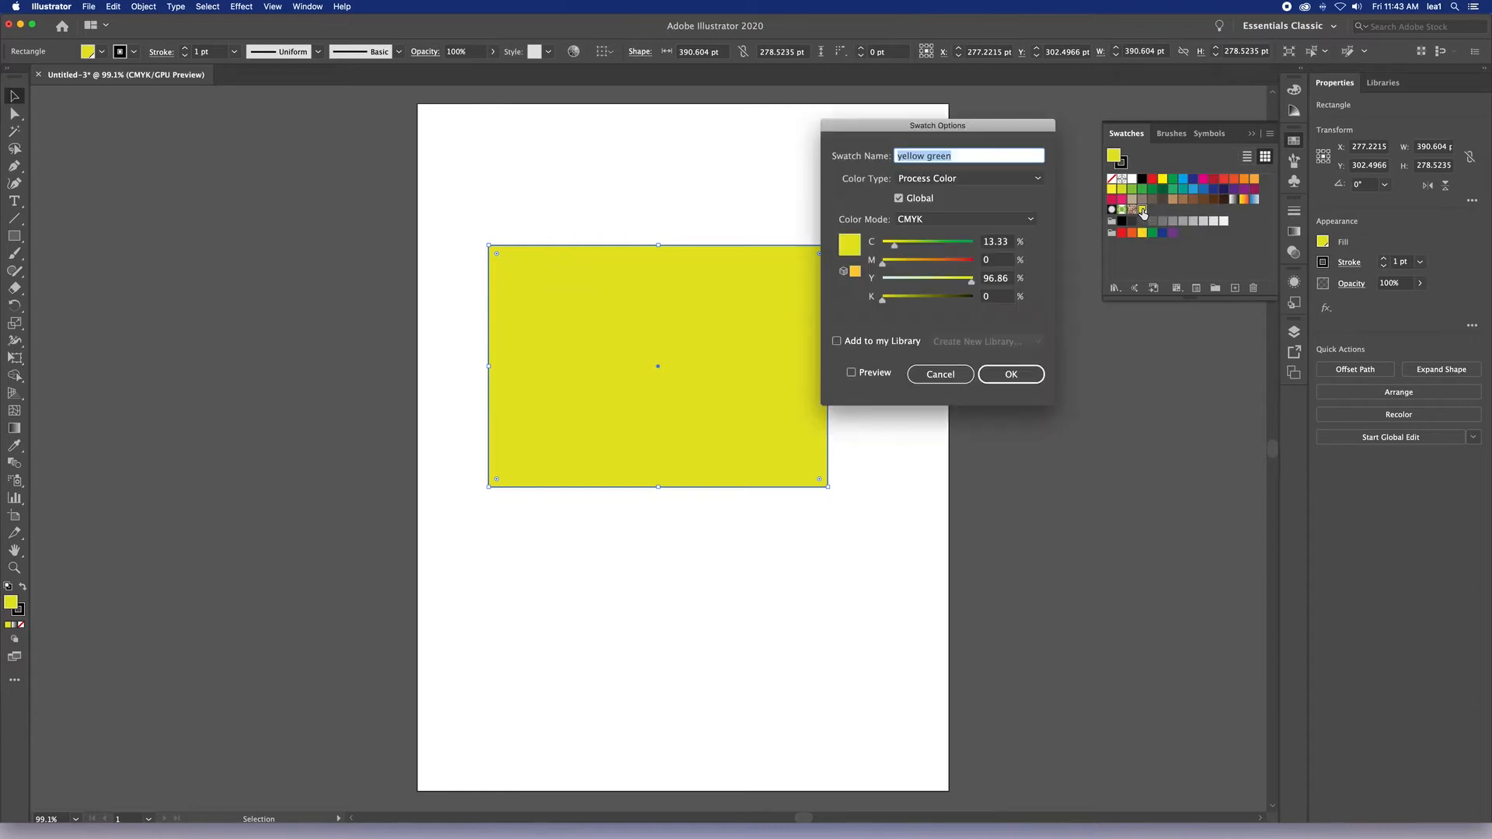
{"action": "left_click_drag", "start_coordinate": [986, 128], "coordinate": [1014, 75]}
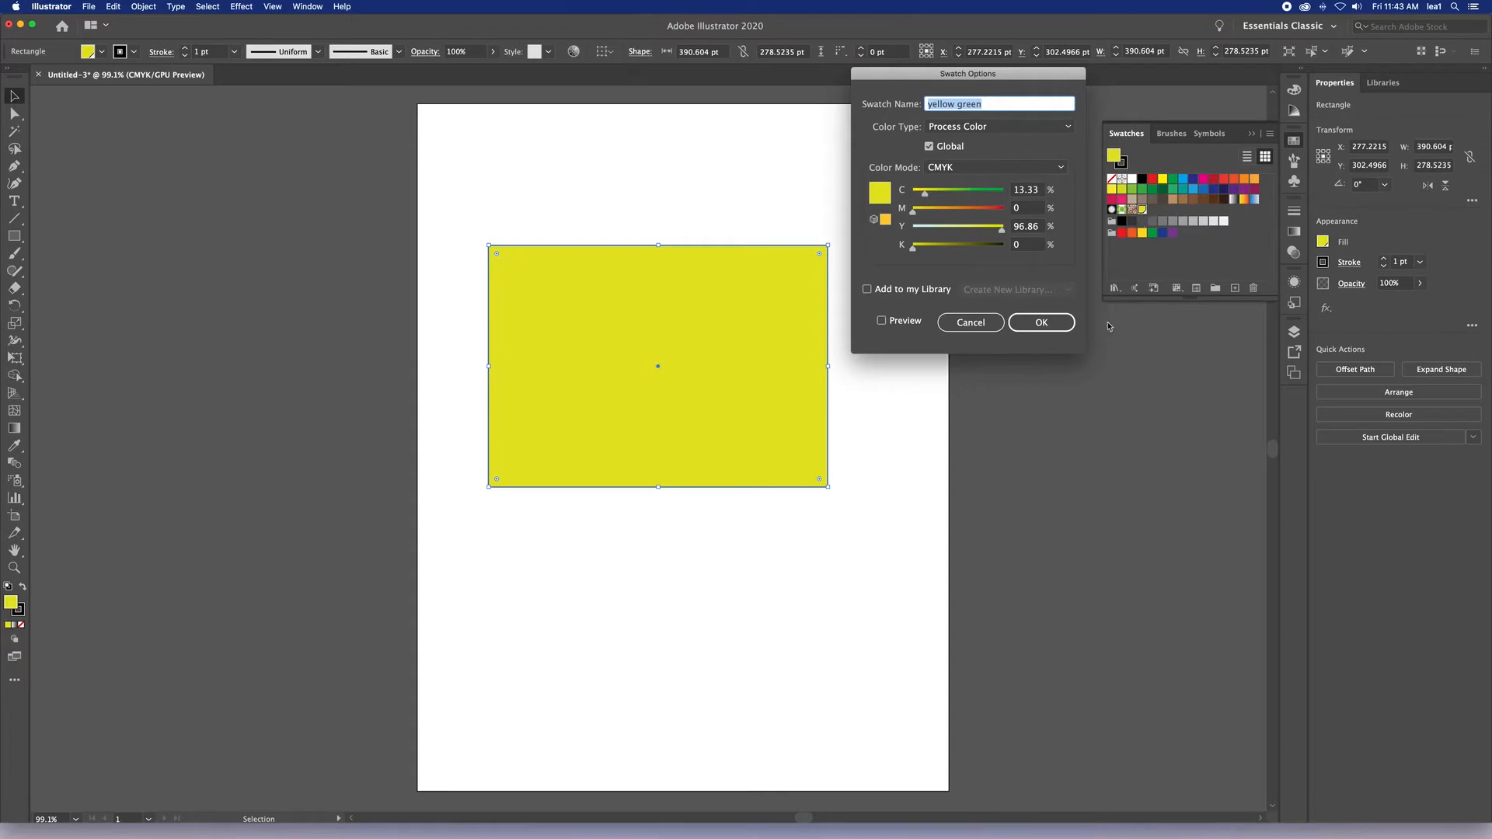
{"action": "left_click", "coordinate": [1037, 323]}
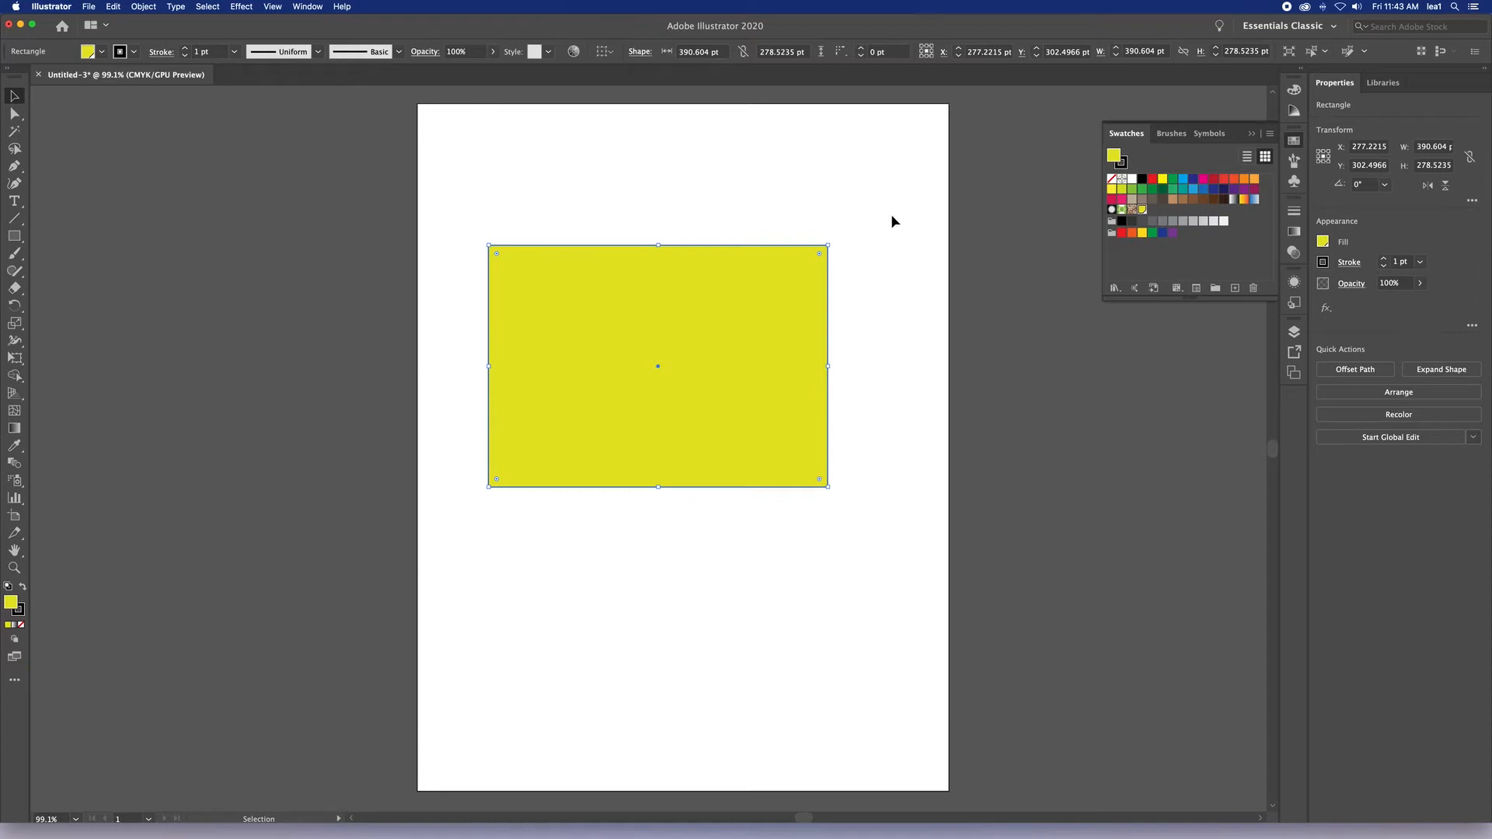
Draw a second rectangle about 169 by 115 pt below the large one, using the same yellow green fill, and deselect it.
{"action": "left_click", "coordinate": [984, 217]}
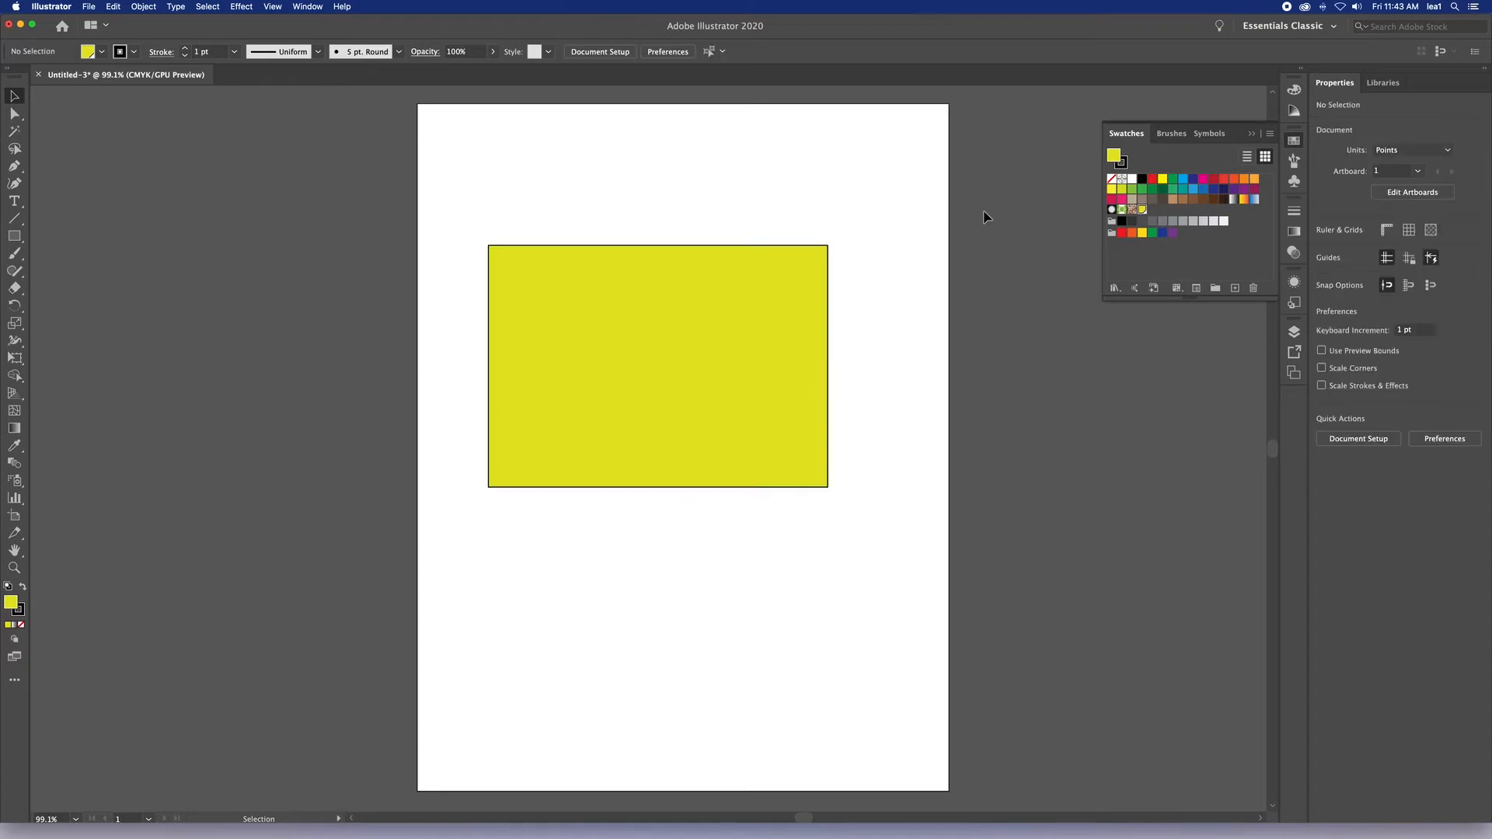
{"action": "left_click", "coordinate": [15, 236]}
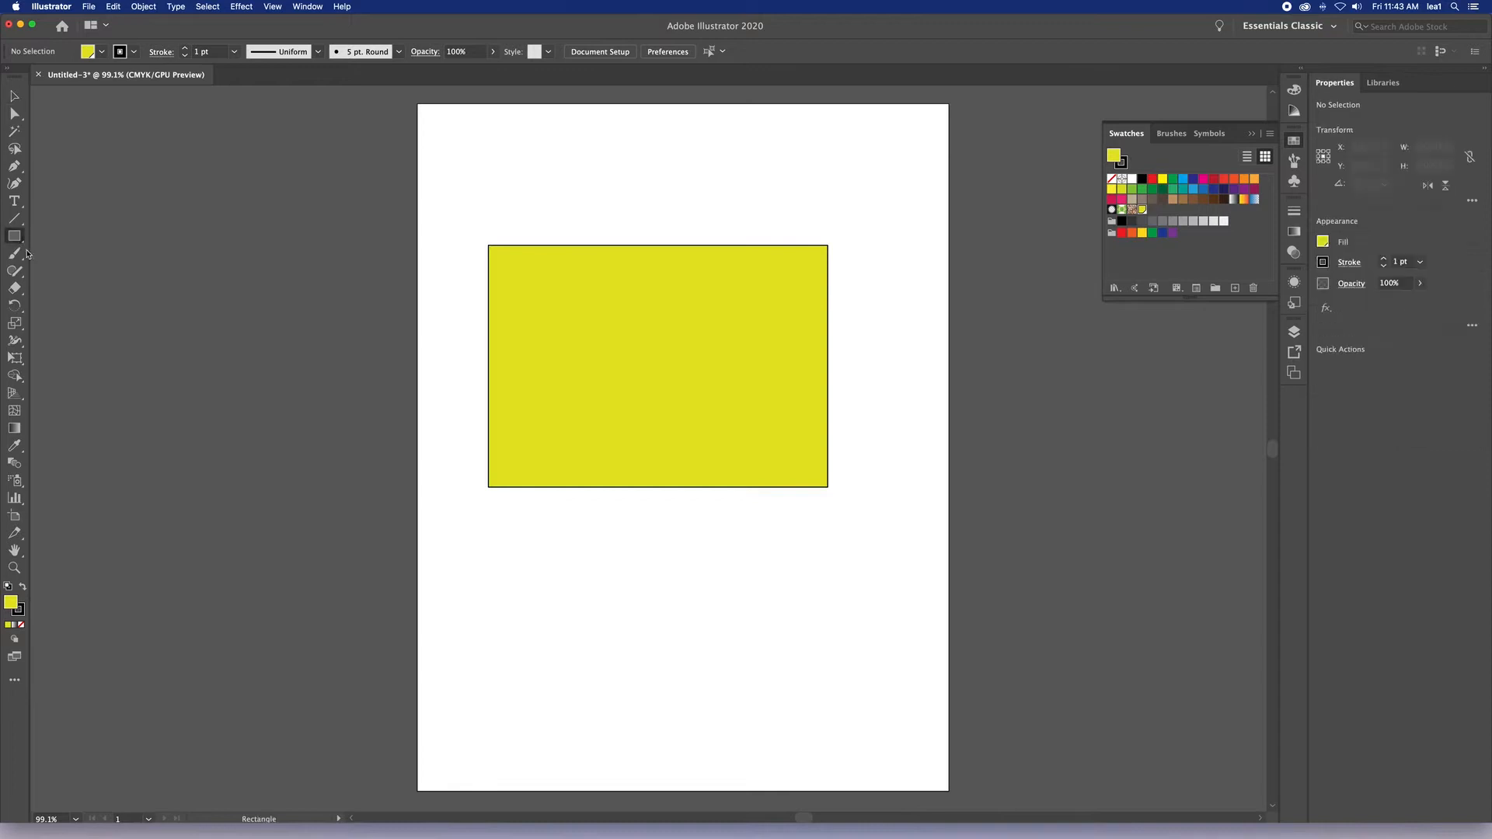
{"action": "left_click_drag", "start_coordinate": [534, 580], "coordinate": [681, 681]}
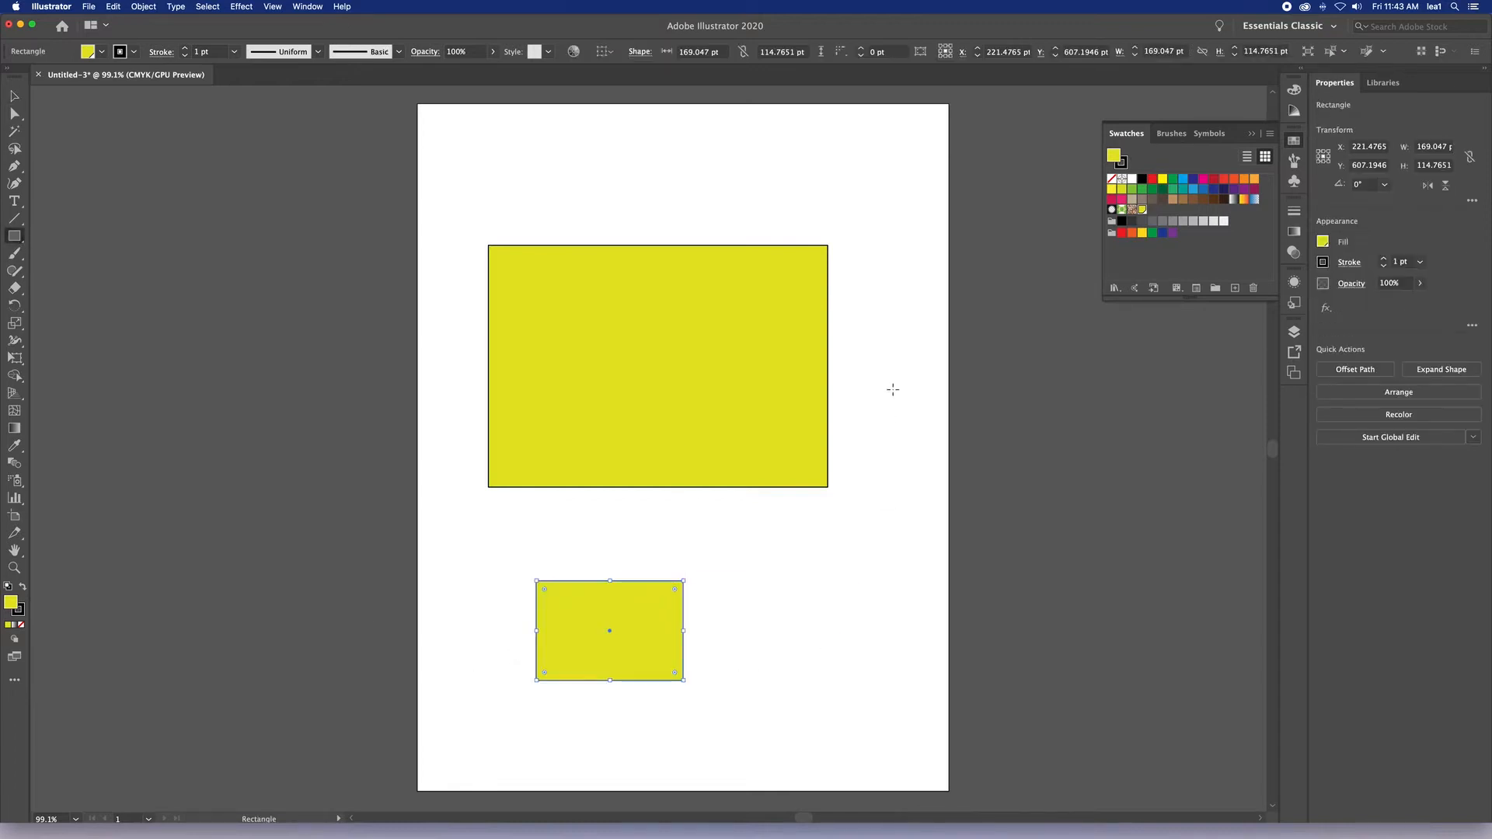
{"action": "key", "text": "v"}
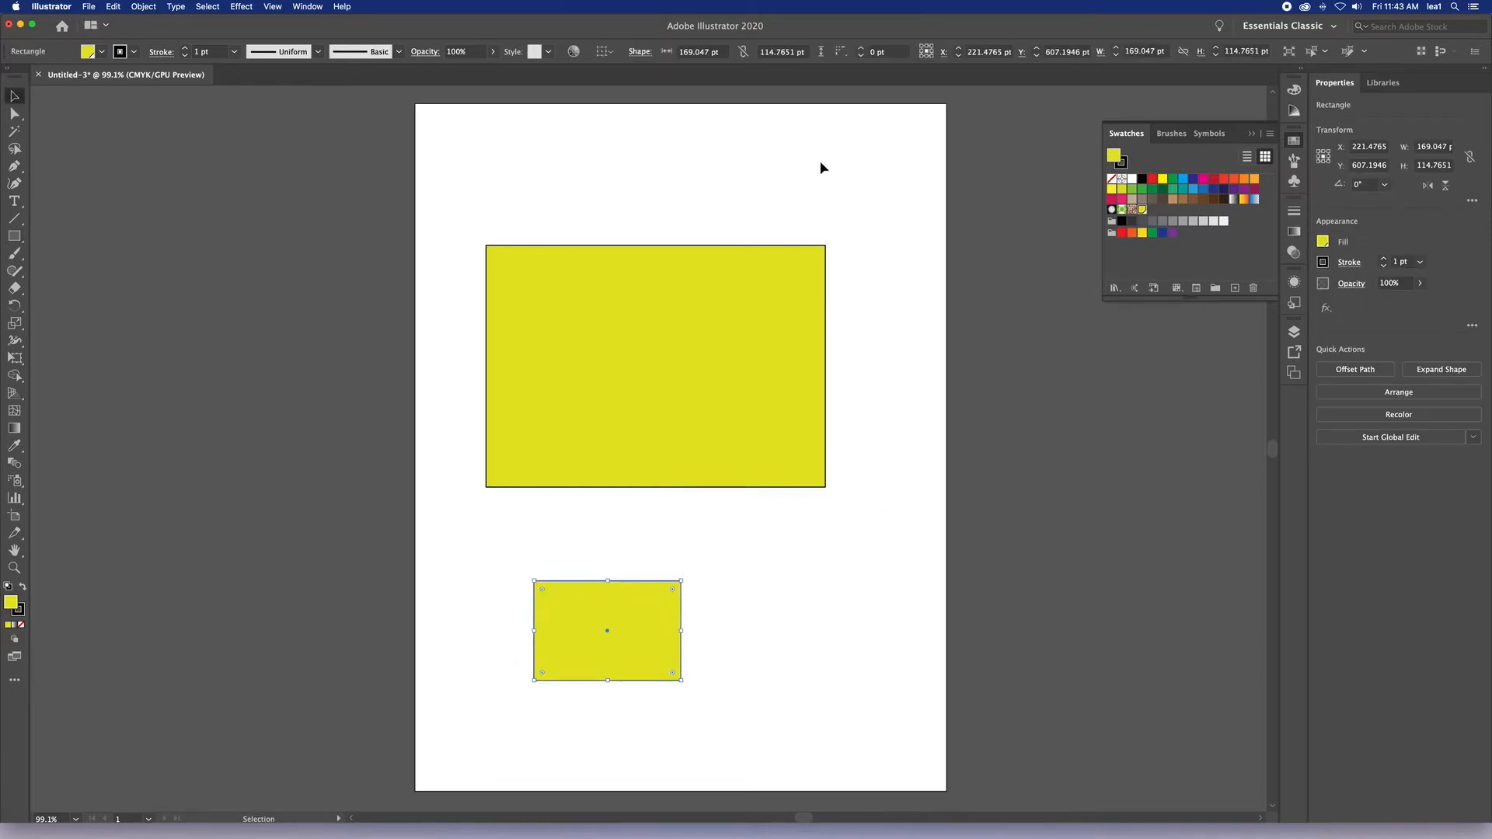
{"action": "left_click", "coordinate": [1092, 360]}
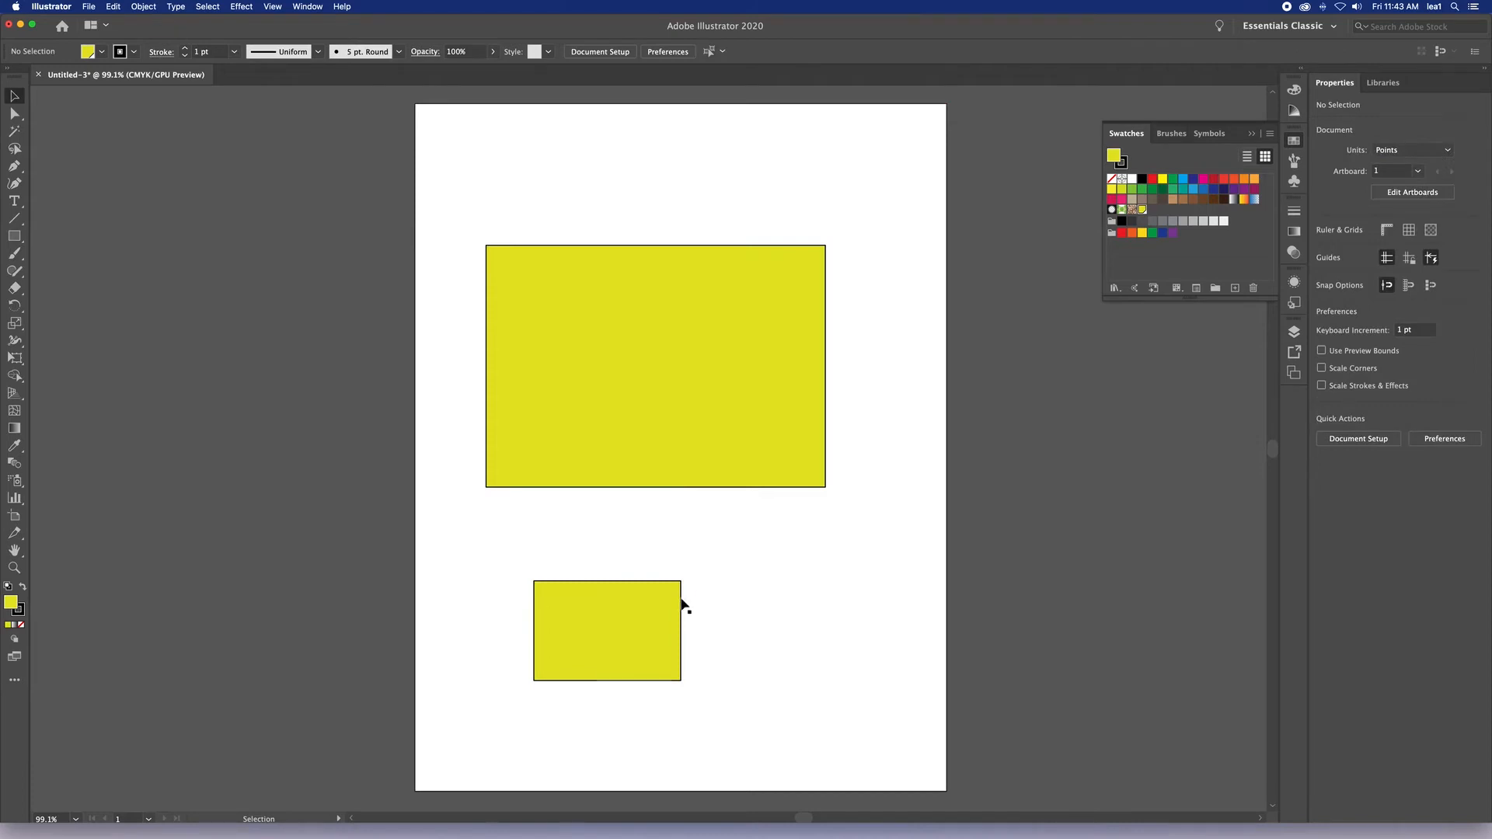
{"action": "left_click", "coordinate": [642, 608]}
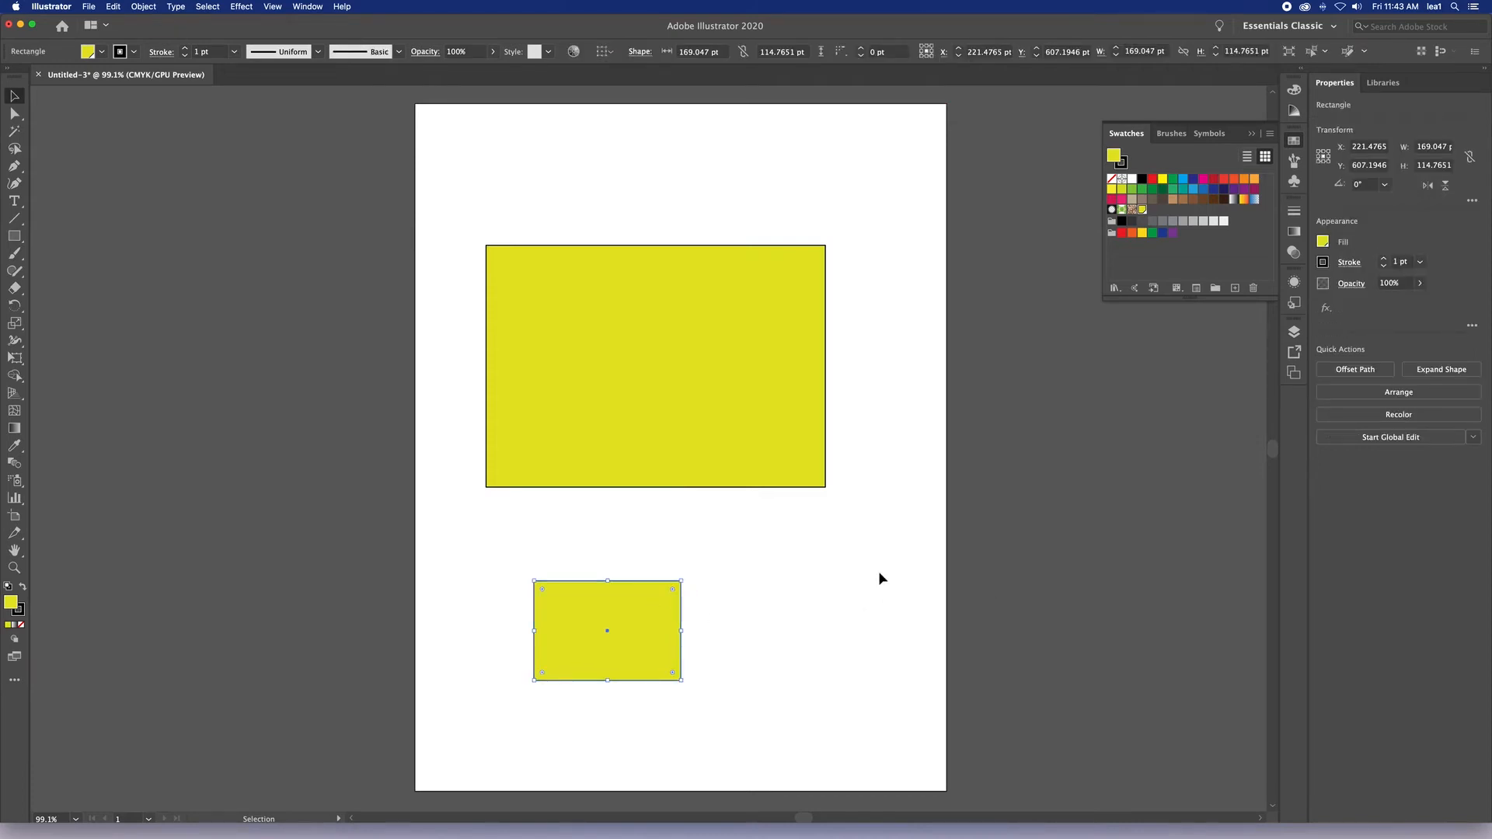
{"action": "left_click", "coordinate": [906, 575]}
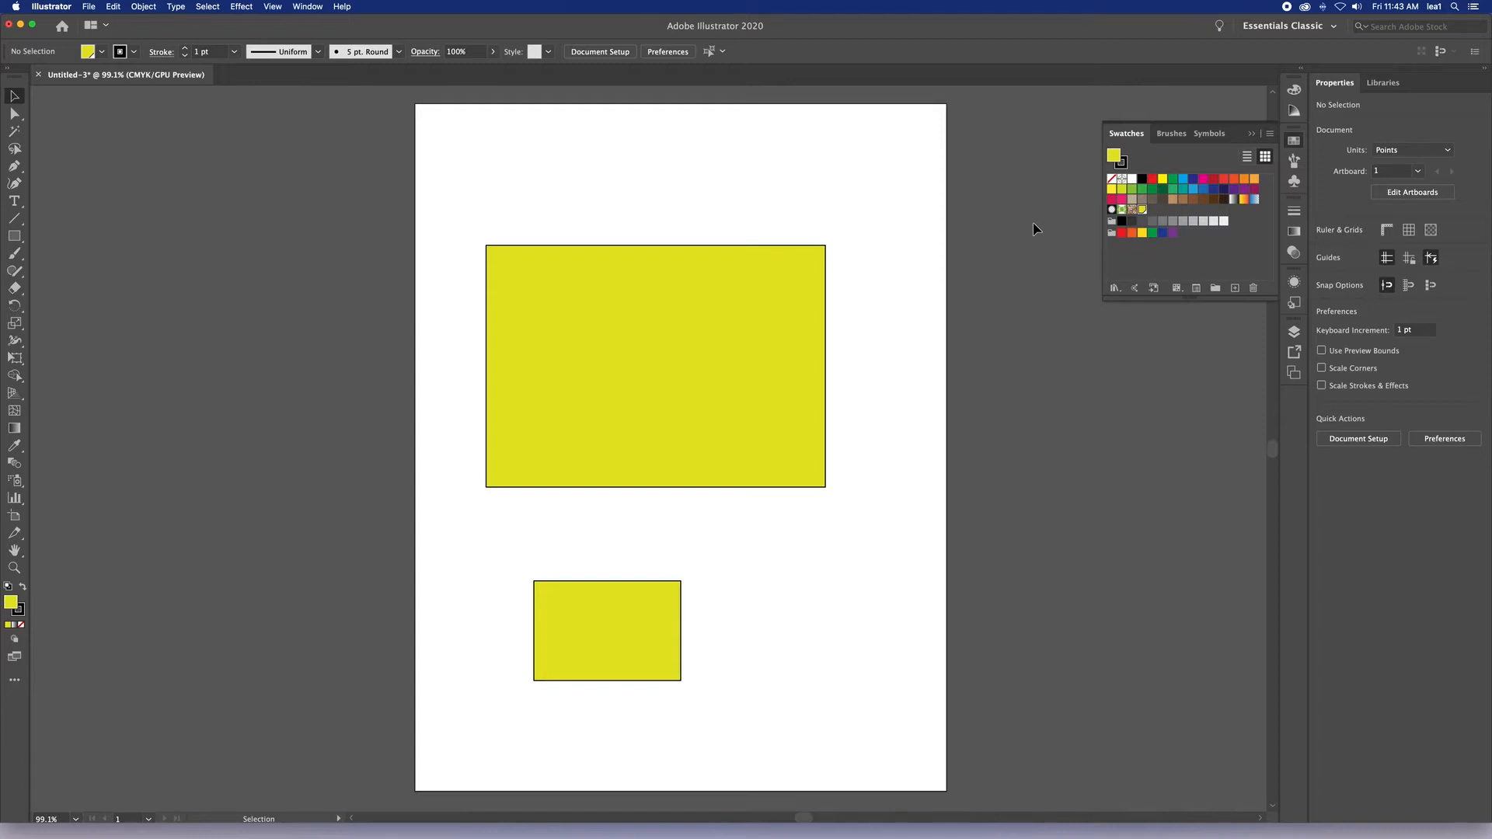
Lighten the global yellow green swatch by setting its yellow component to 46%.
{"action": "double_click", "coordinate": [1143, 211]}
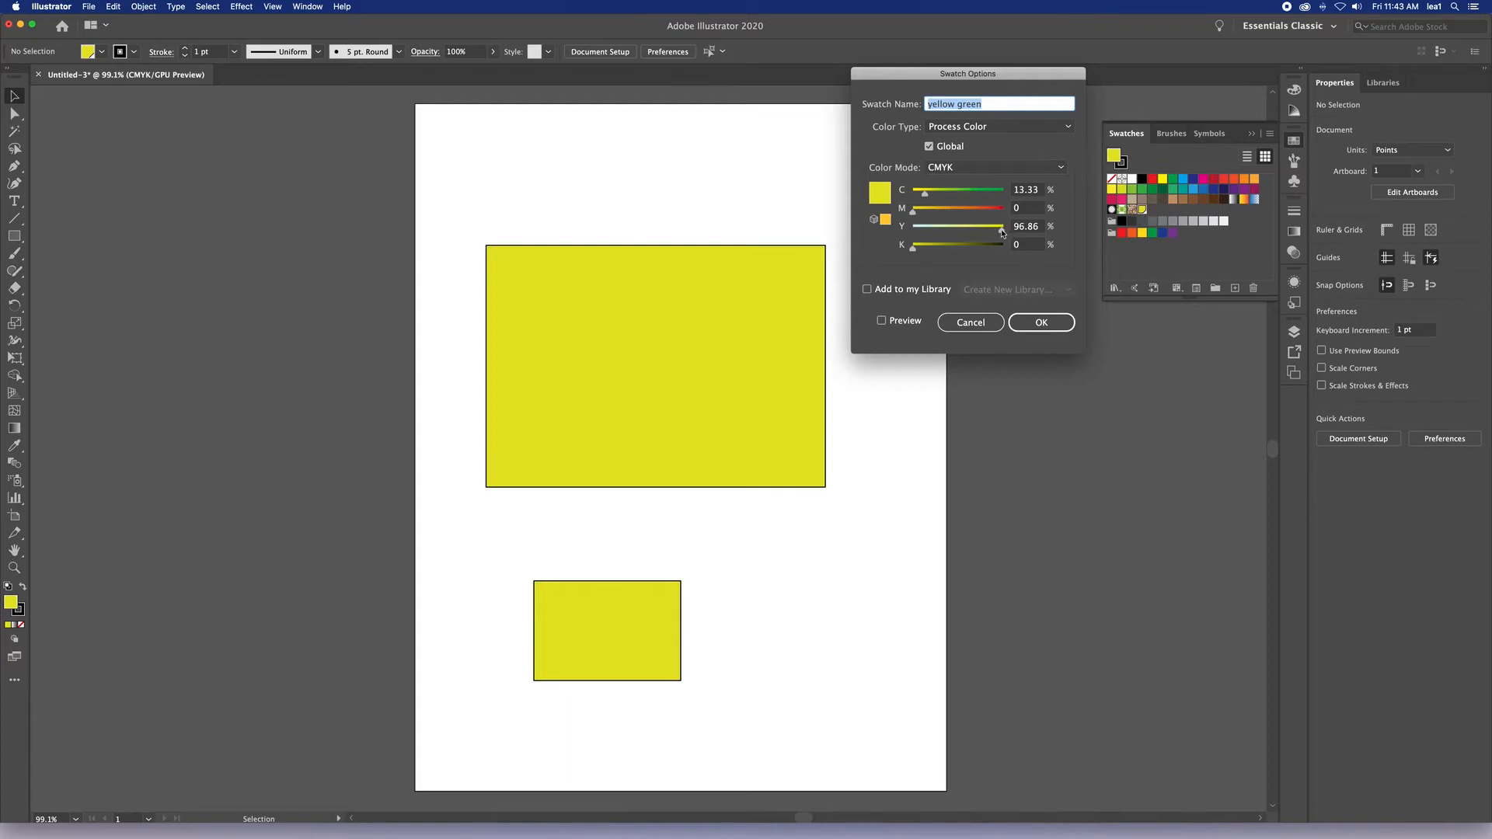
{"action": "left_click_drag", "start_coordinate": [1001, 233], "coordinate": [955, 233]}
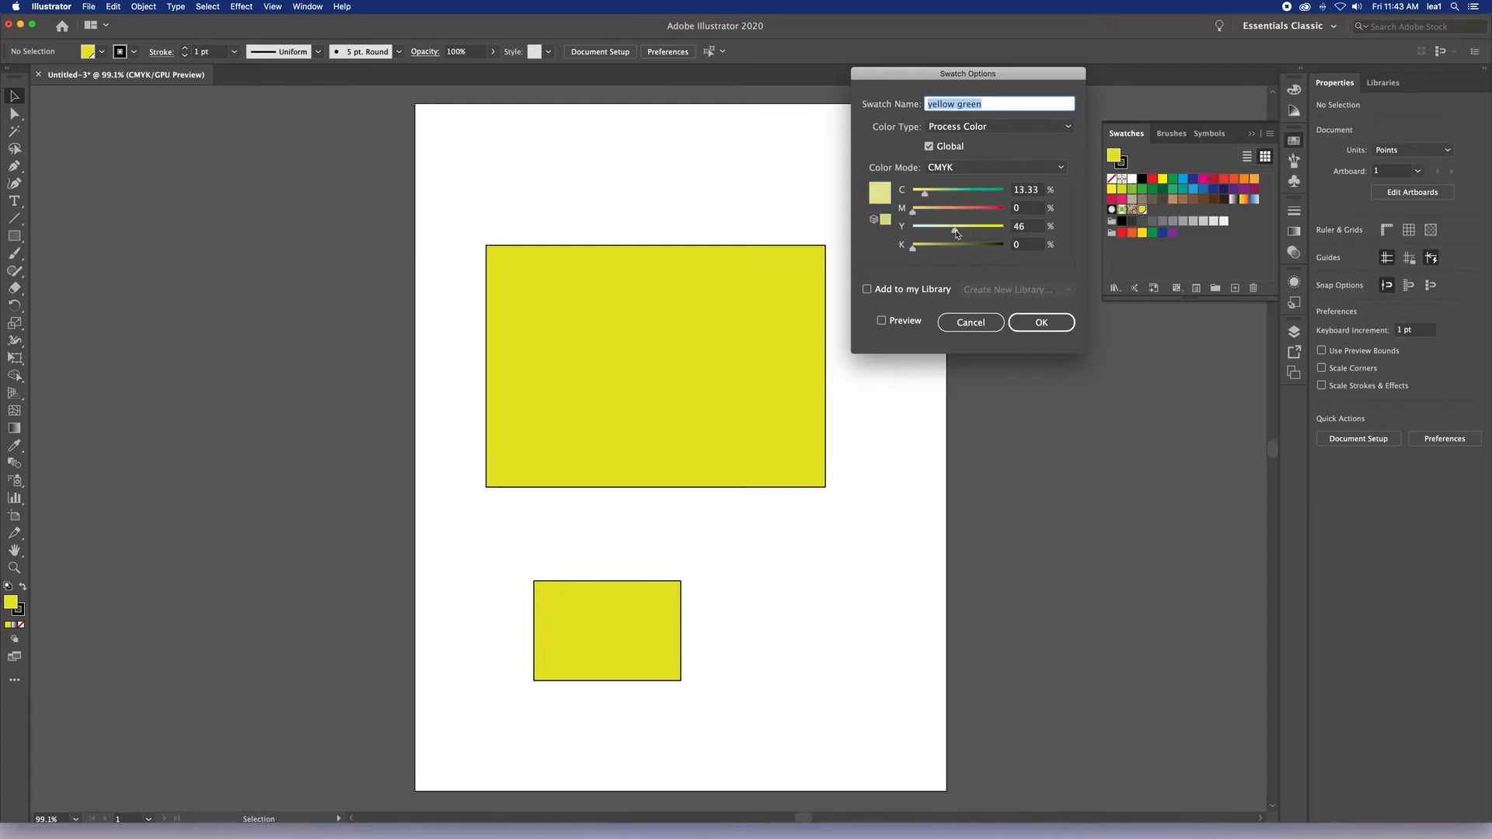
{"action": "left_click", "coordinate": [1051, 322]}
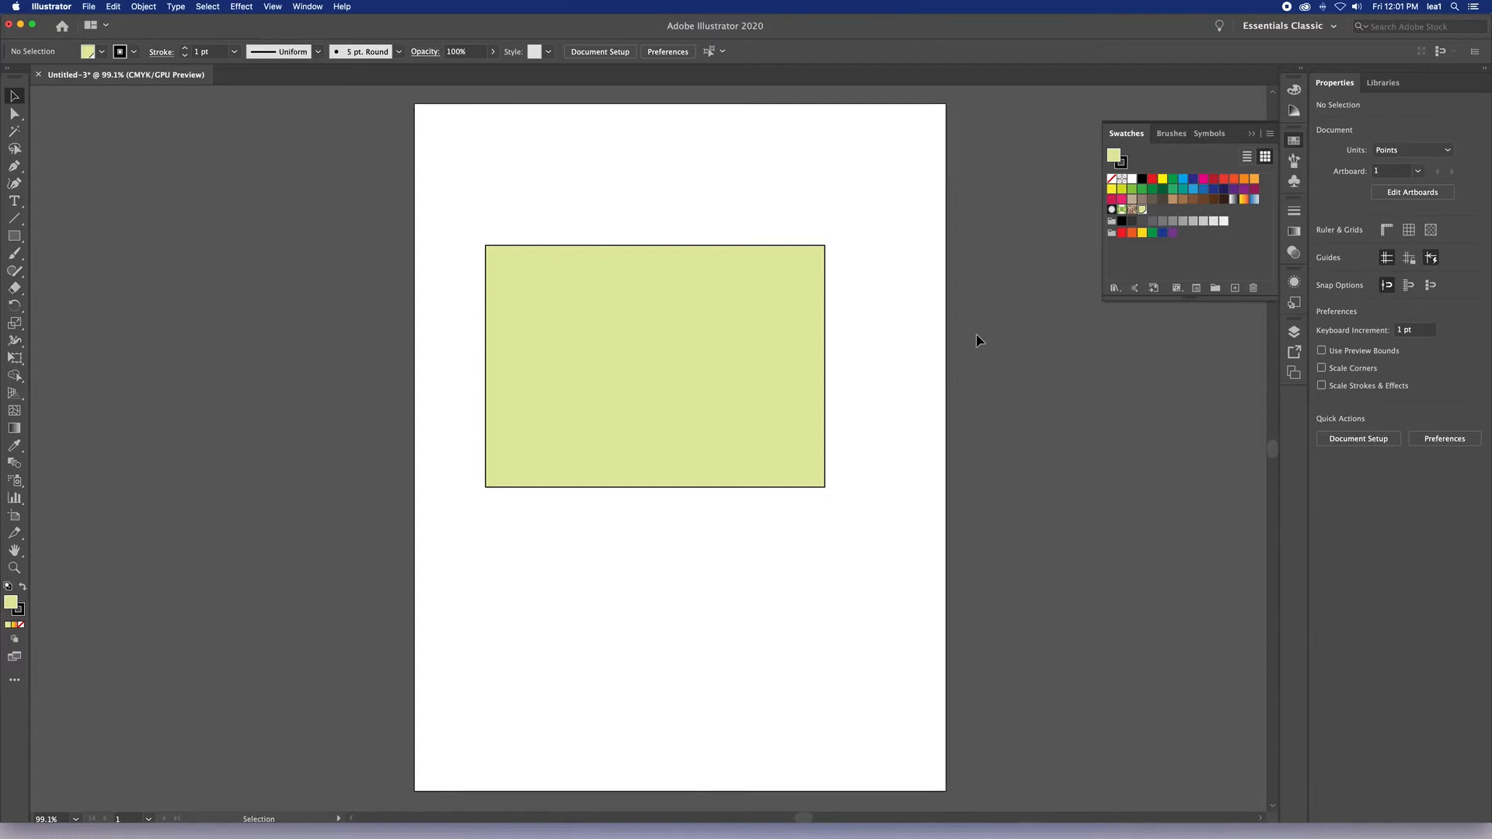
Open the PANTONE+ Solid Coated color book, place it beside the artboard below the swatches and enlarge it to show more colors.
{"action": "left_click", "coordinate": [1270, 137]}
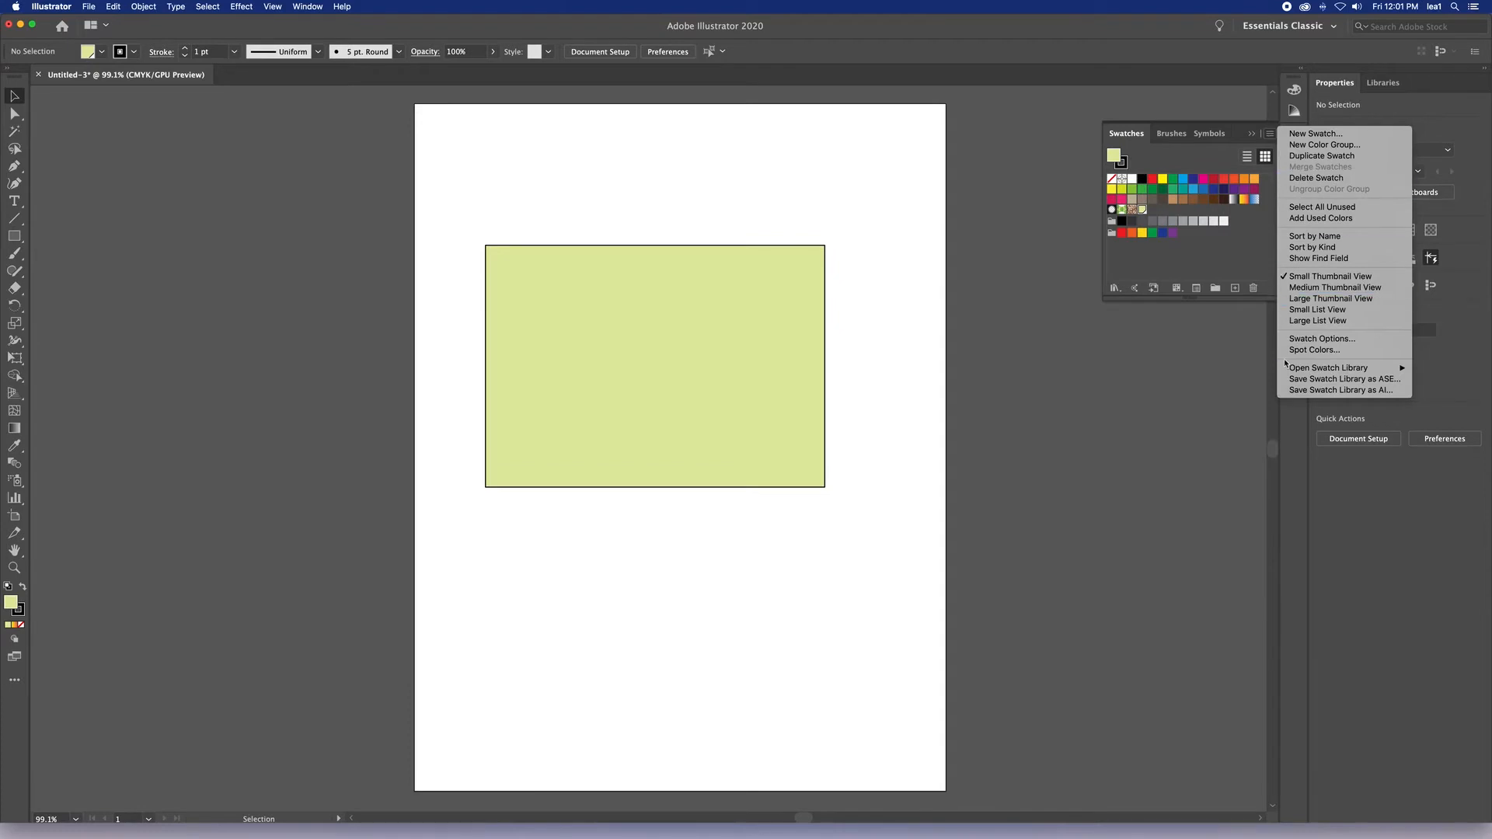
{"action": "mouse_move", "coordinate": [1286, 373]}
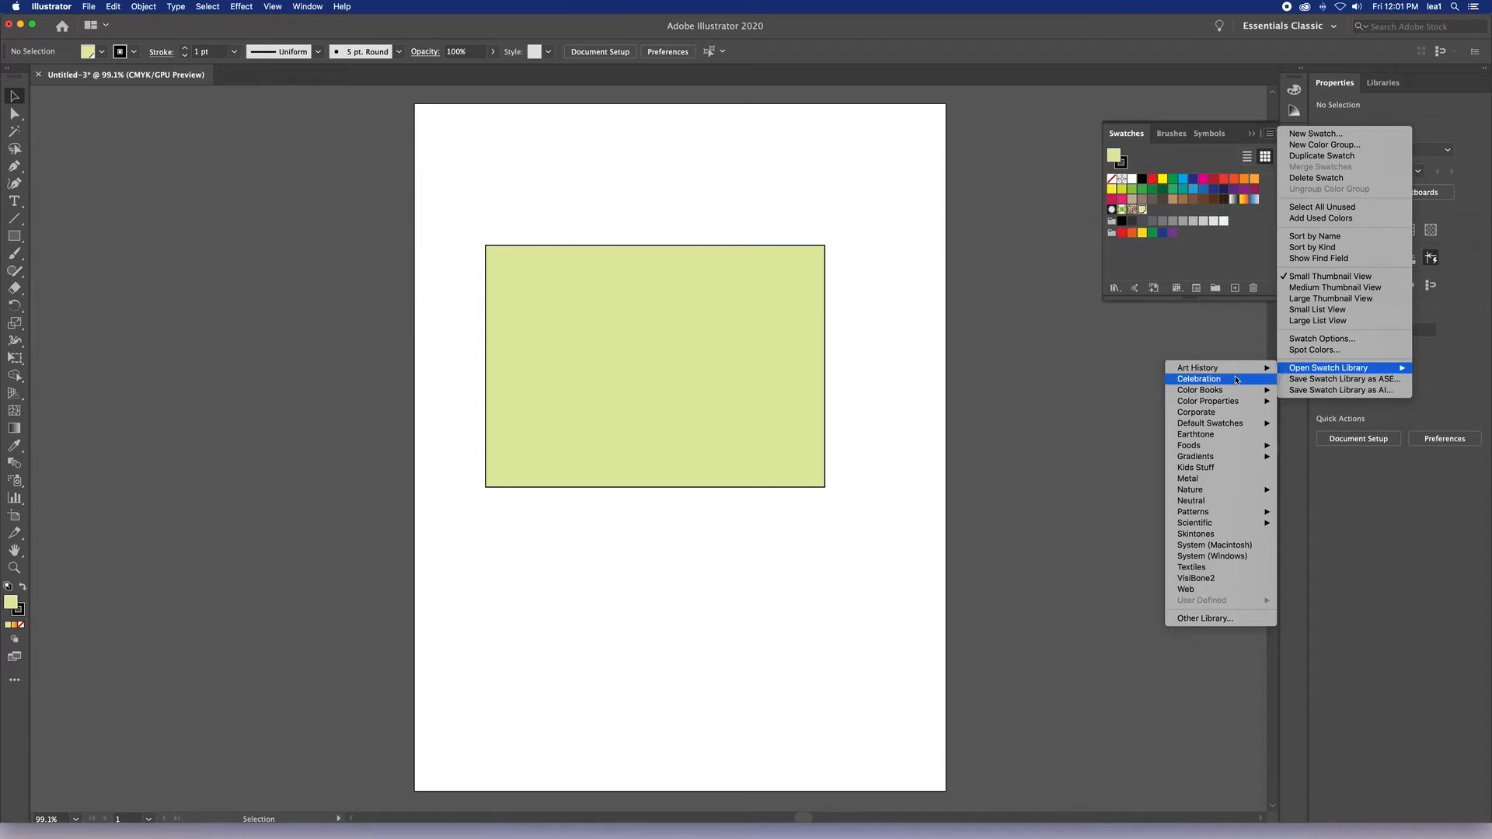
{"action": "mouse_move", "coordinate": [1230, 391]}
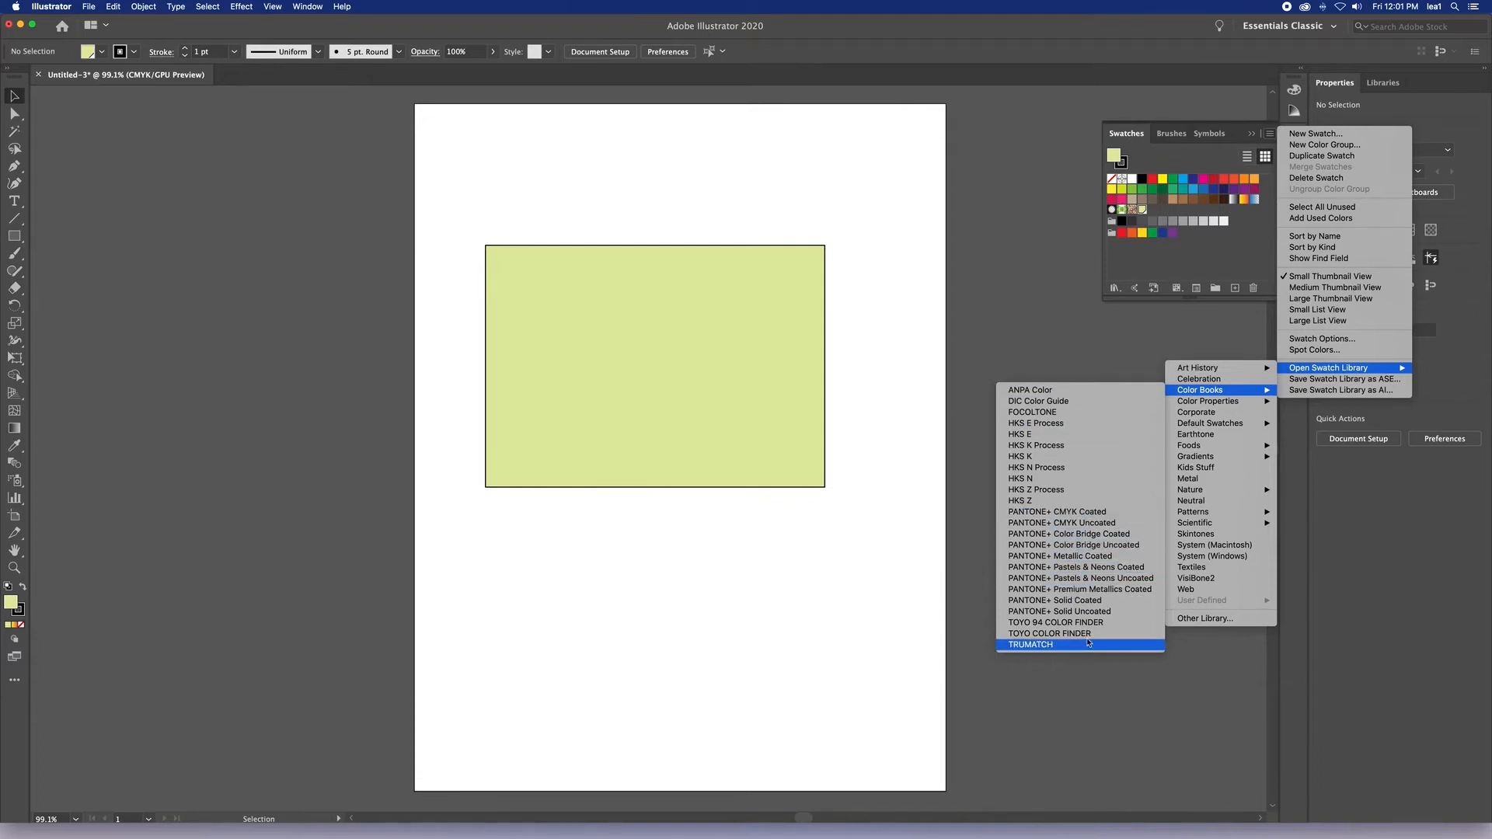
{"action": "left_click", "coordinate": [1085, 601]}
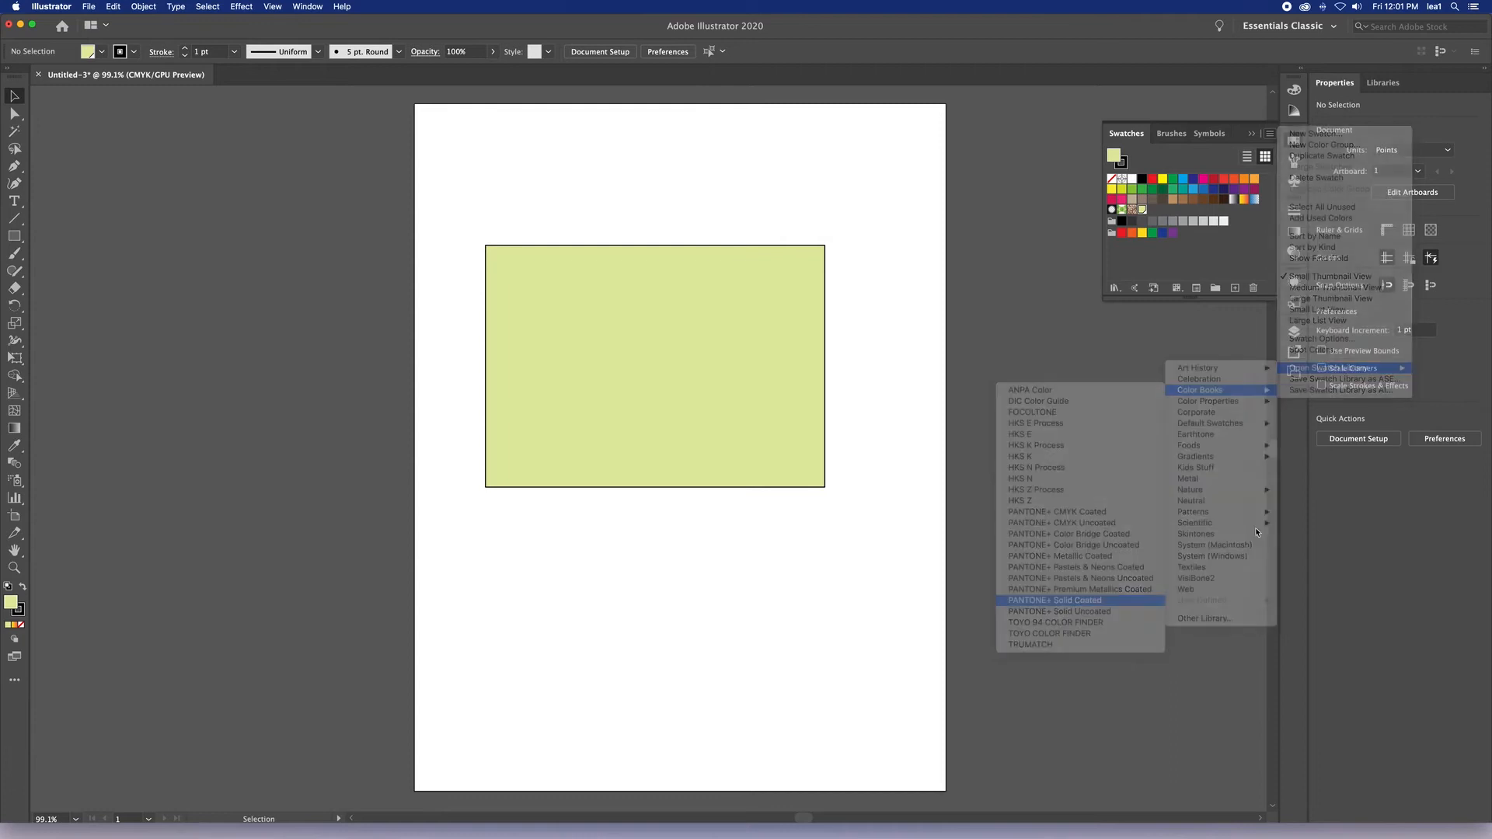
{"action": "left_click_drag", "start_coordinate": [798, 402], "coordinate": [1151, 340]}
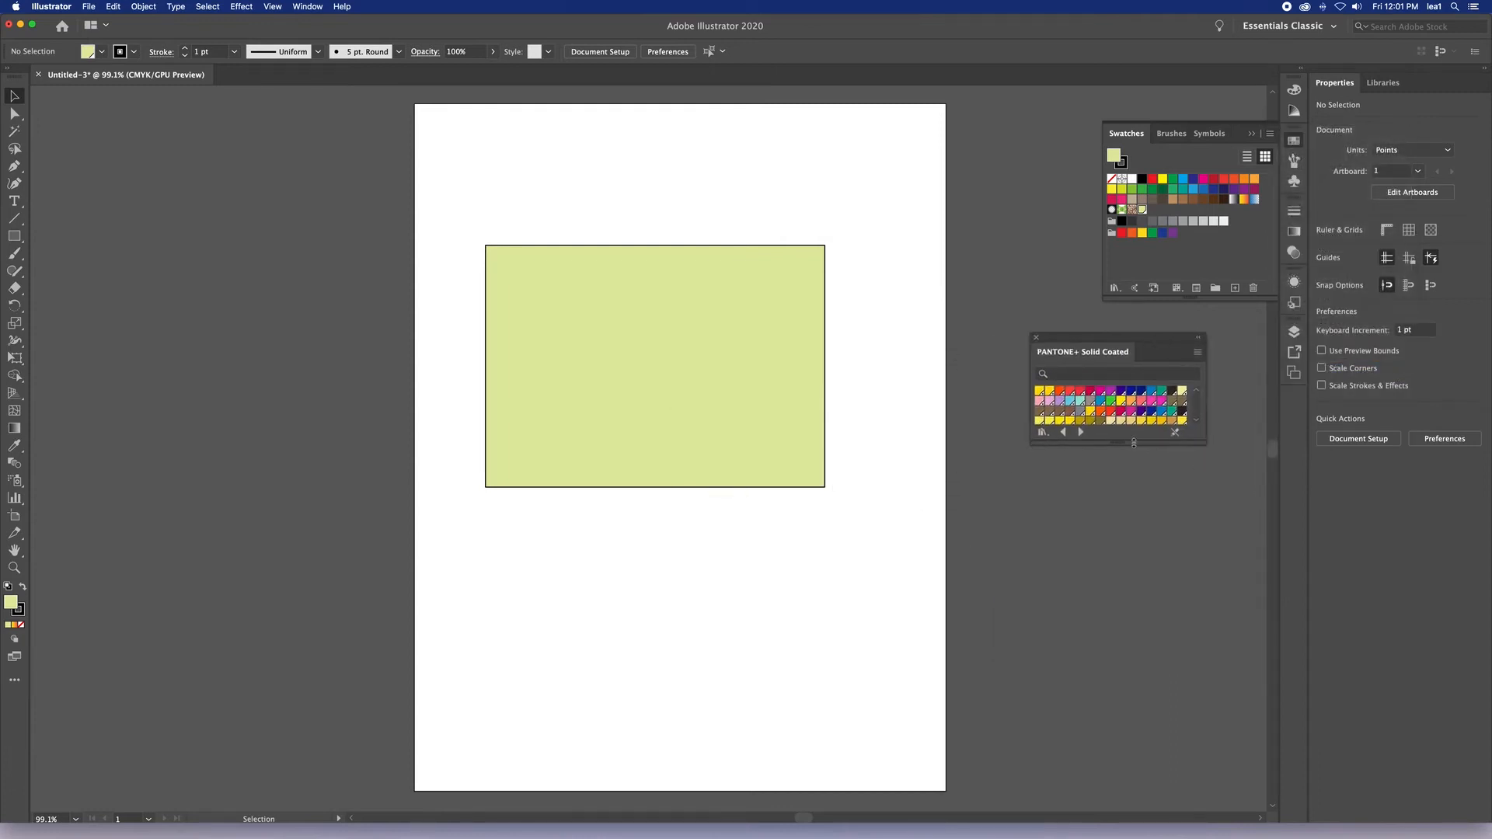
{"action": "left_click_drag", "start_coordinate": [1134, 443], "coordinate": [1134, 651]}
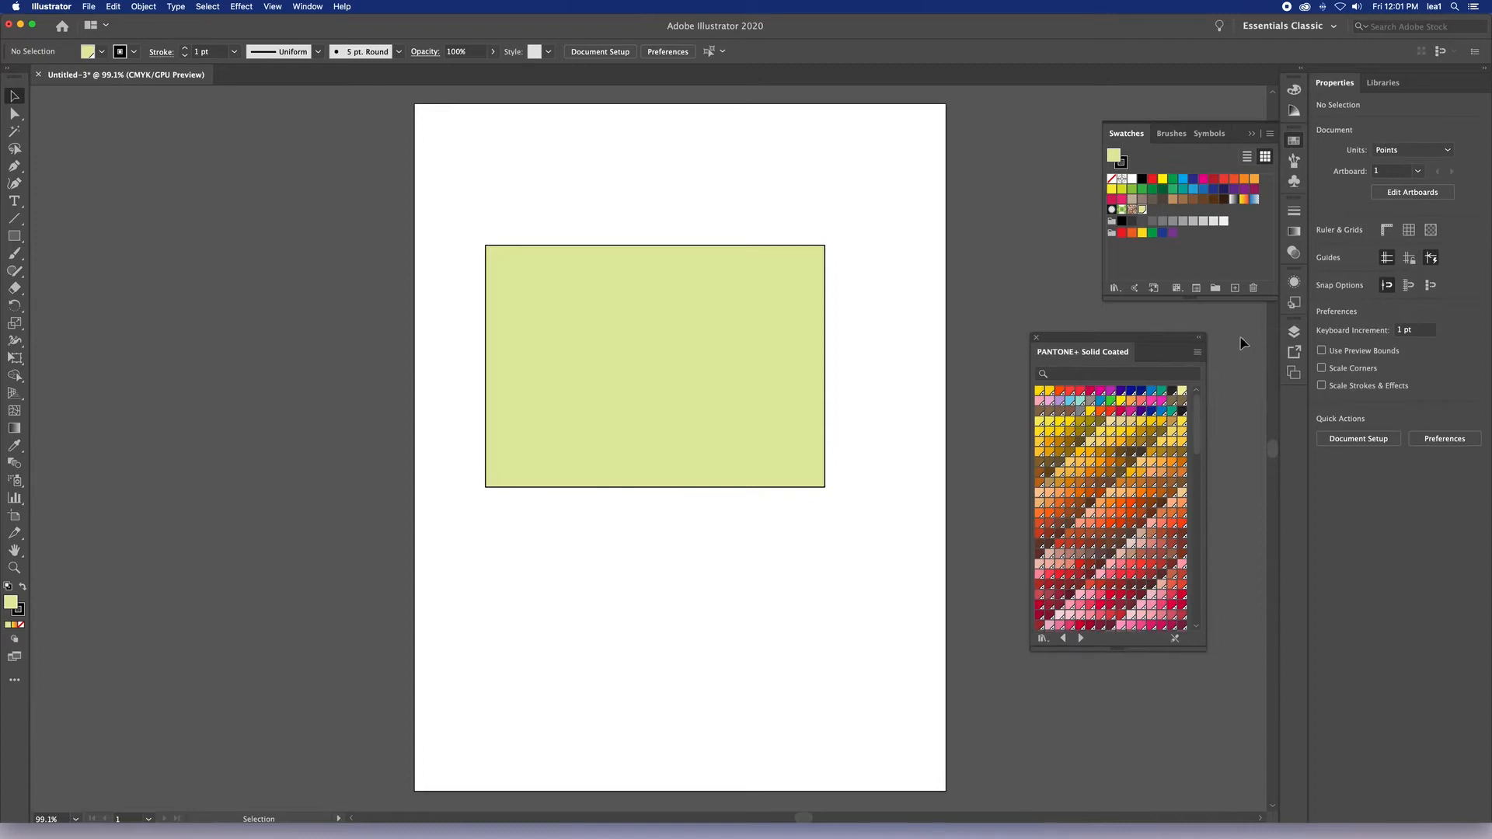
Add a light yellow-orange and a blue from PANTONE+ Solid Coated to the document swatches and close the library.
{"action": "left_click", "coordinate": [1115, 422]}
{"action": "left_click", "coordinate": [1152, 391]}
{"action": "left_click", "coordinate": [1036, 339]}
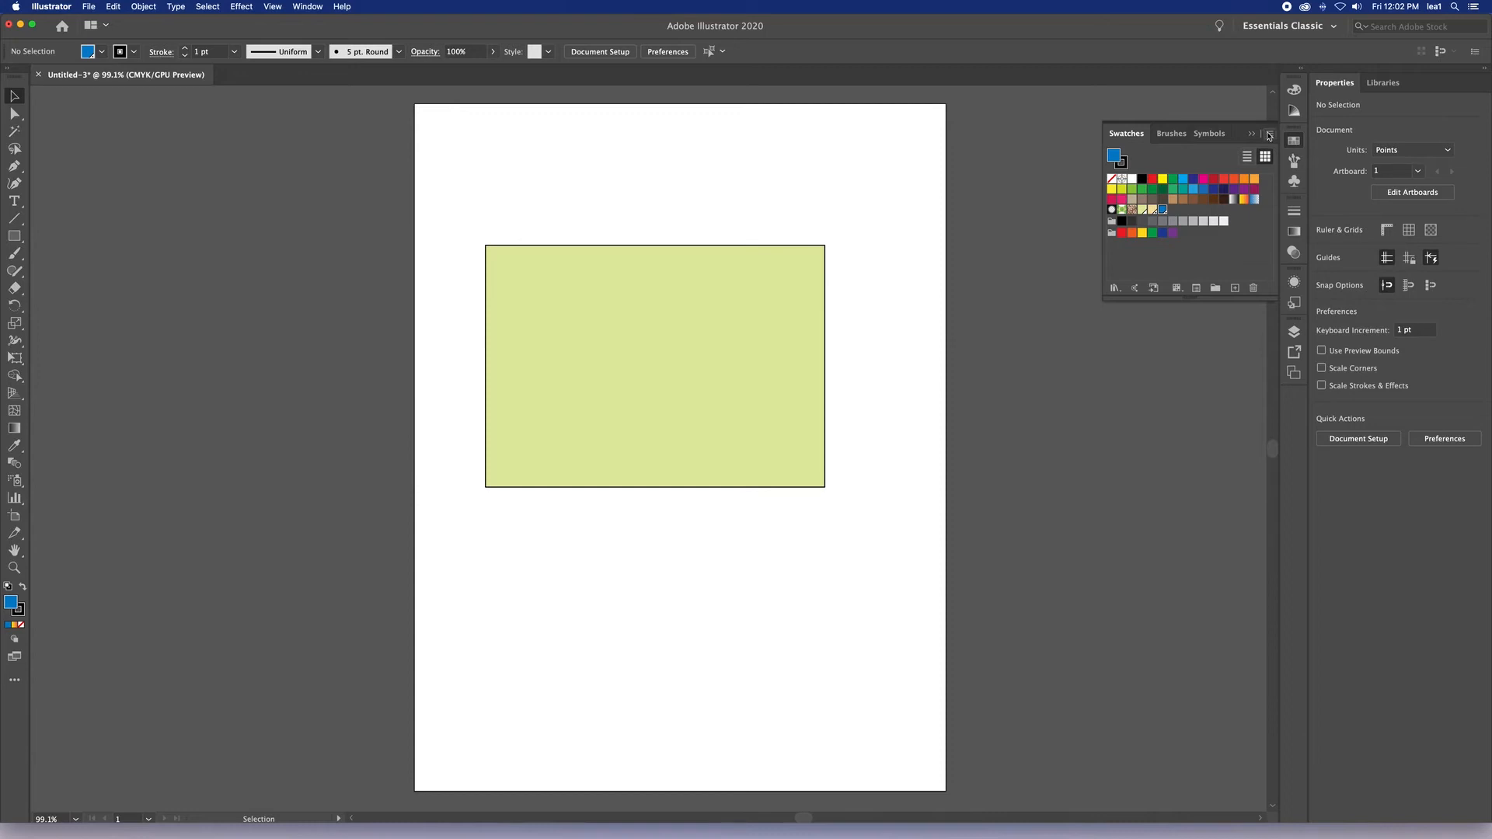
Load swatches.ai from the Desktop as another swatch library and enlarge it to show all its swatches.
{"action": "left_click", "coordinate": [1269, 135]}
{"action": "mouse_move", "coordinate": [1300, 372]}
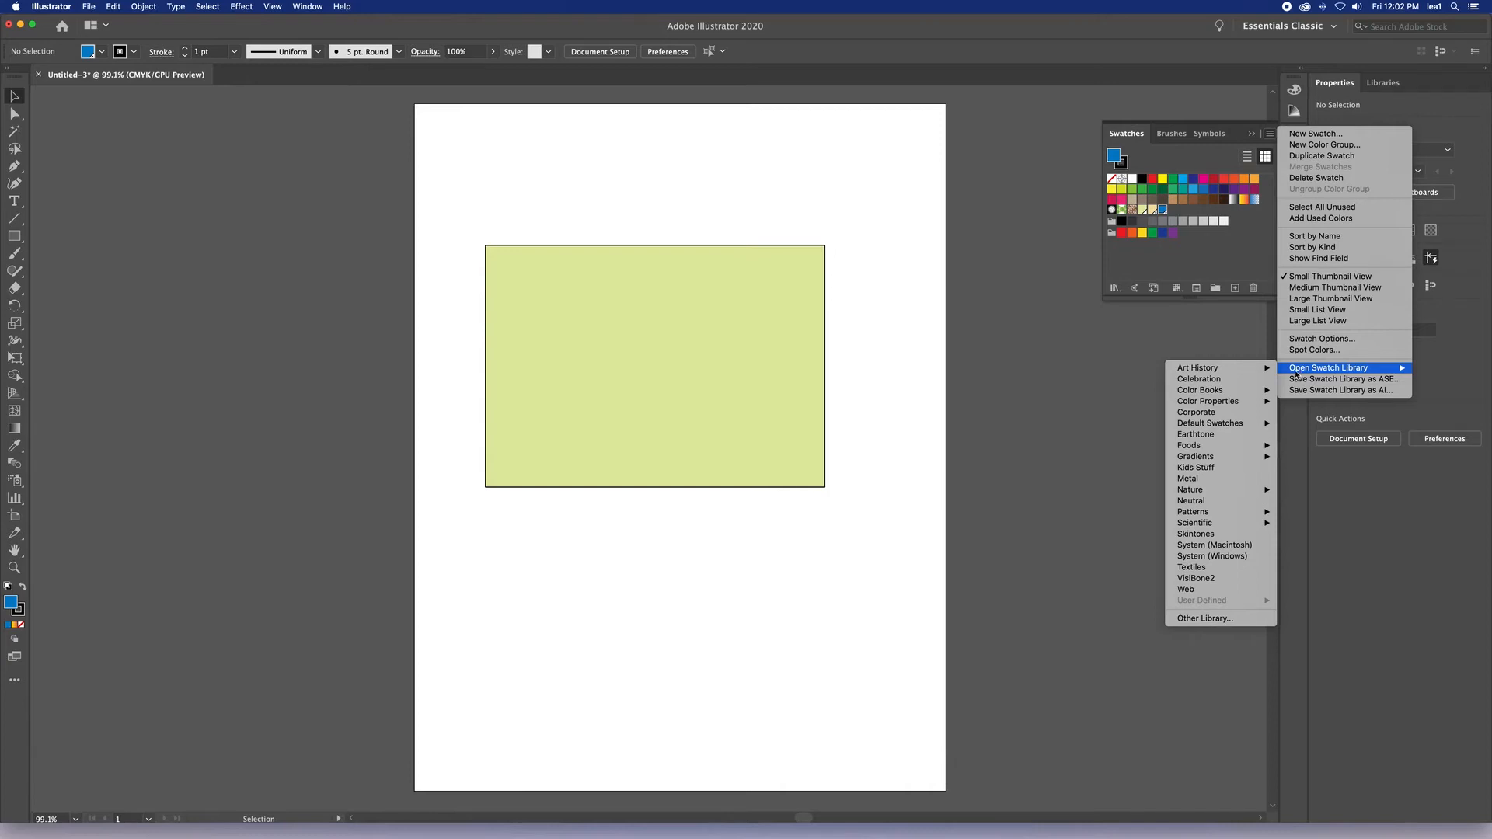
{"action": "mouse_move", "coordinate": [1238, 374]}
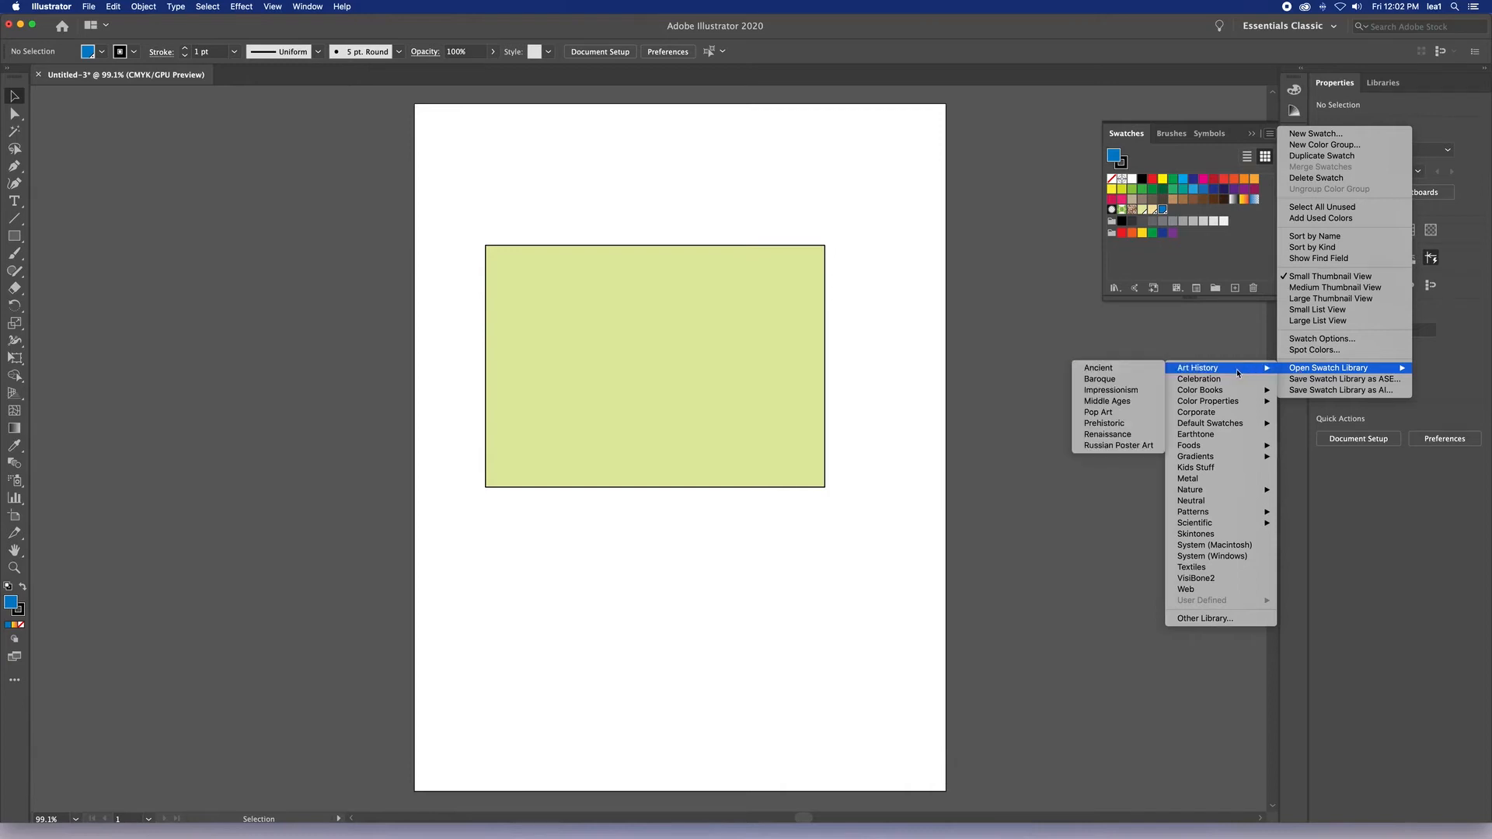
{"action": "left_click", "coordinate": [1188, 619]}
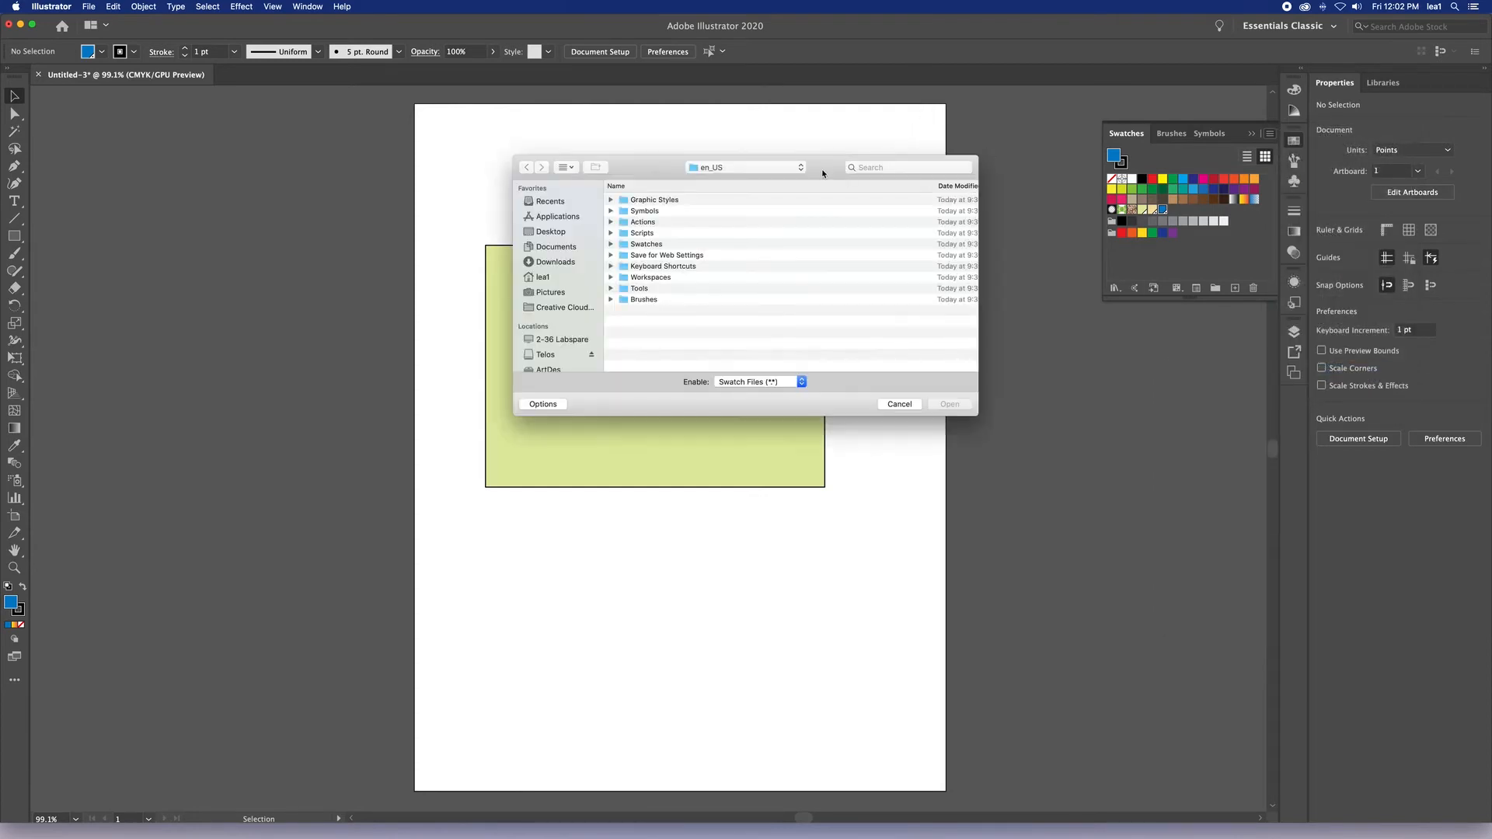
{"action": "left_click_drag", "start_coordinate": [822, 170], "coordinate": [1176, 80]}
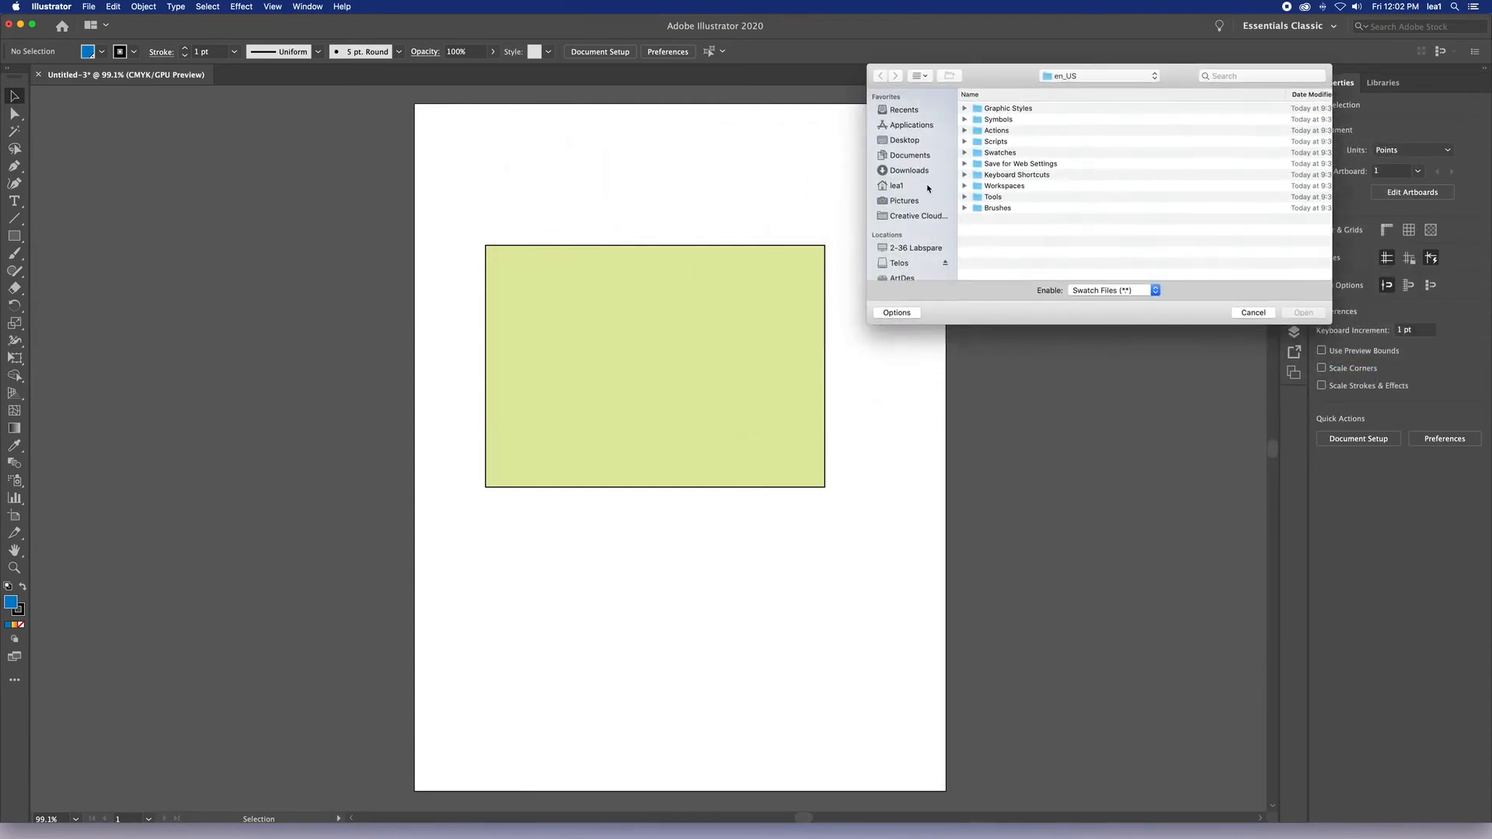
{"action": "left_click", "coordinate": [913, 142]}
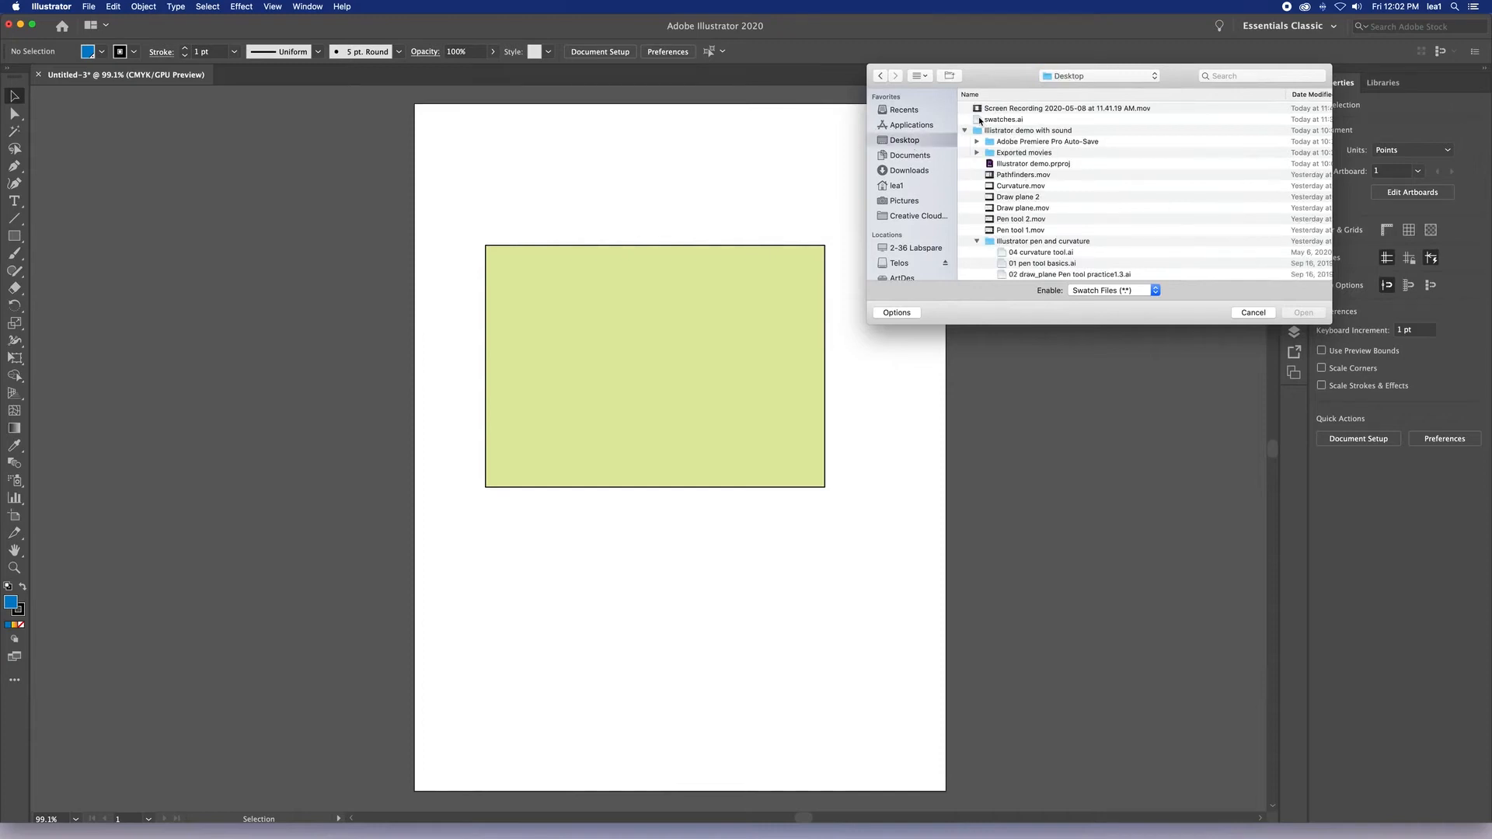
{"action": "left_click", "coordinate": [981, 120]}
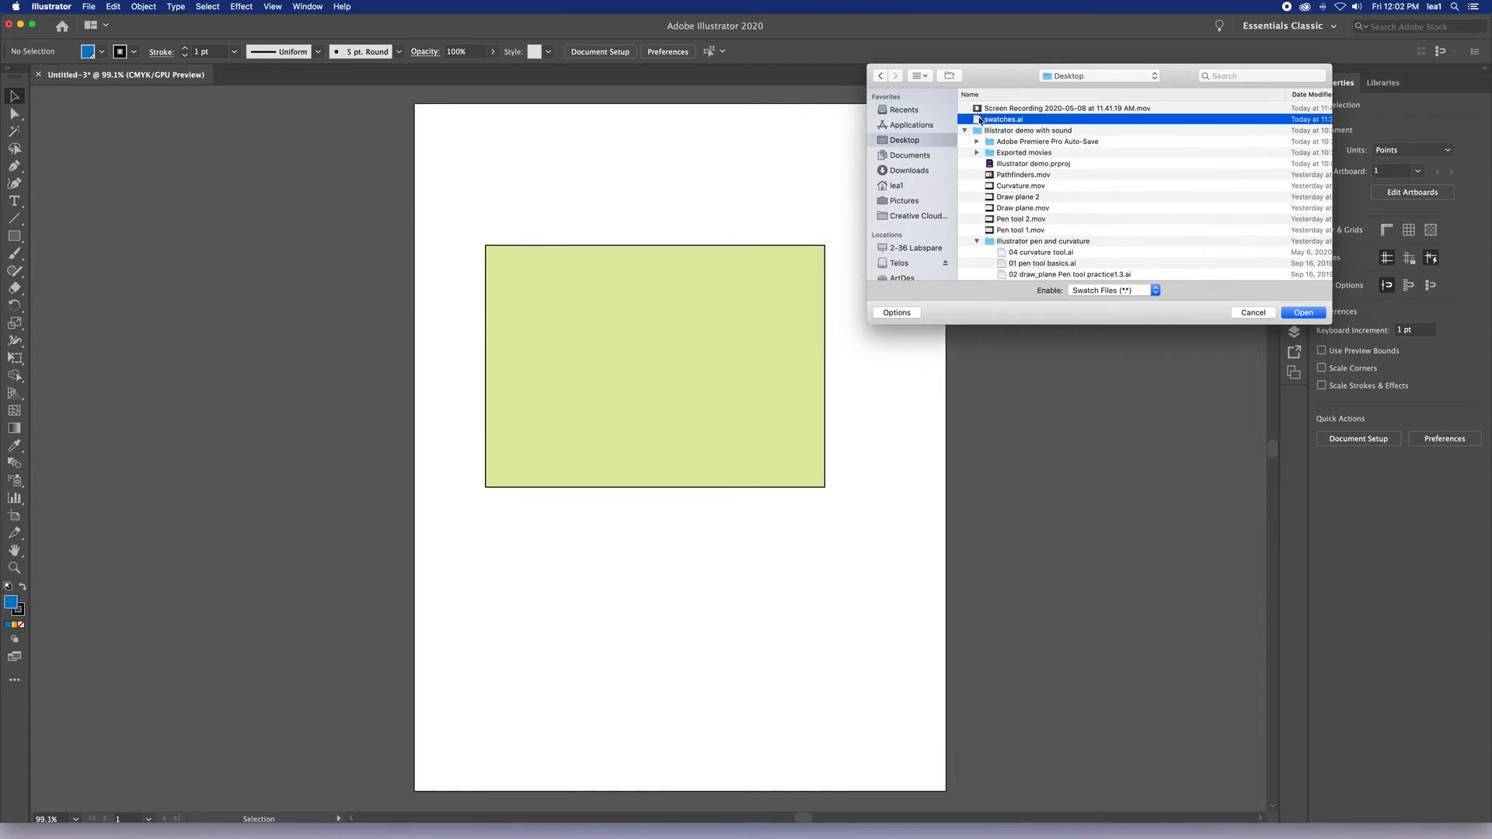
{"action": "left_click", "coordinate": [1303, 312]}
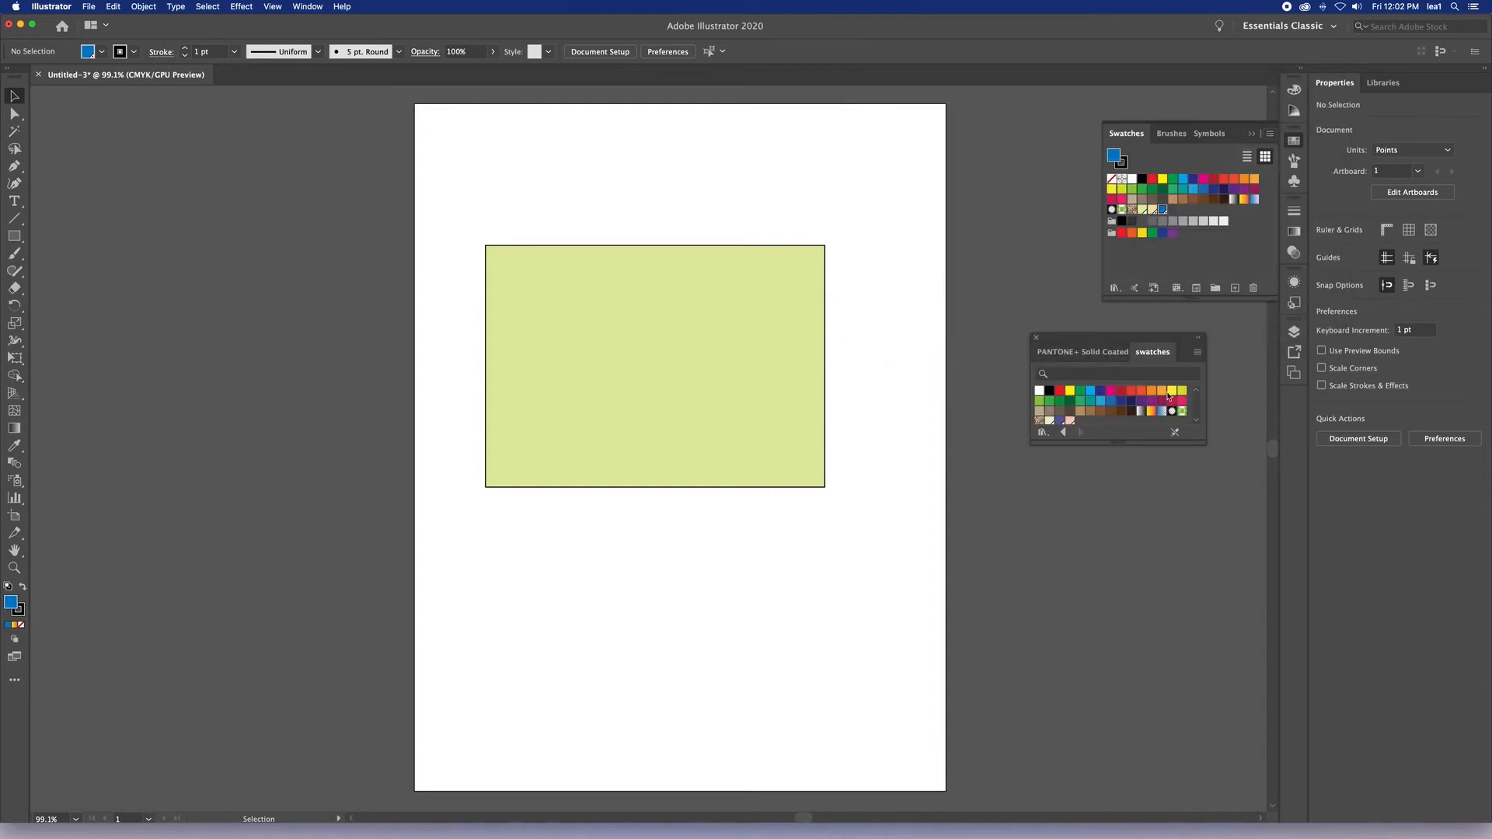
{"action": "left_click_drag", "start_coordinate": [1120, 444], "coordinate": [1129, 553]}
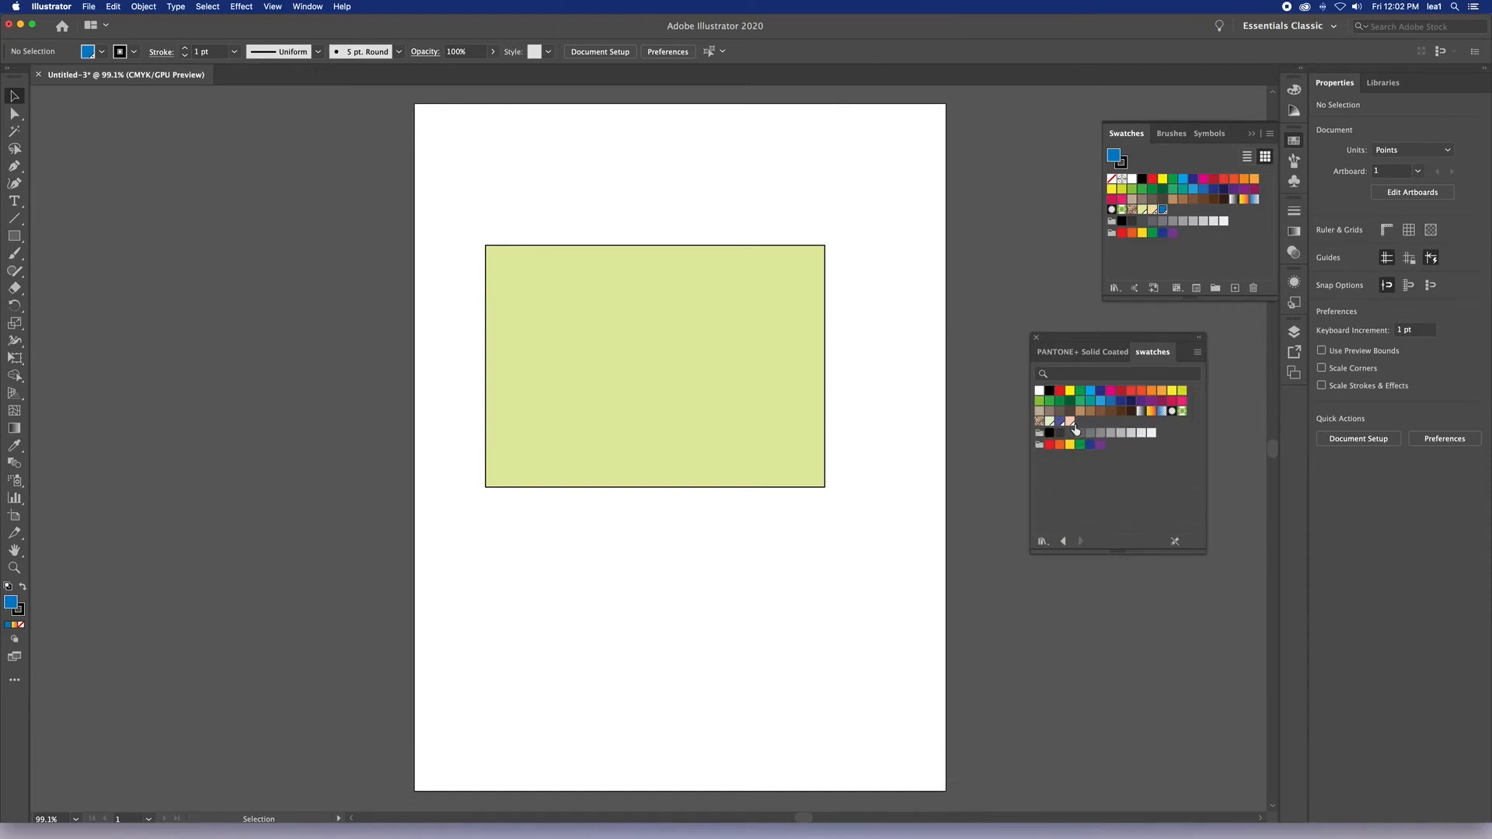
Copy the last three custom swatches of the loaded swatches library into the document swatches and close the library.
{"action": "left_click_drag", "start_coordinate": [1070, 420], "coordinate": [1192, 283]}
{"action": "left_click_drag", "start_coordinate": [1060, 421], "coordinate": [1258, 259]}
{"action": "left_click_drag", "start_coordinate": [1049, 421], "coordinate": [1253, 246]}
{"action": "left_click", "coordinate": [1037, 340]}
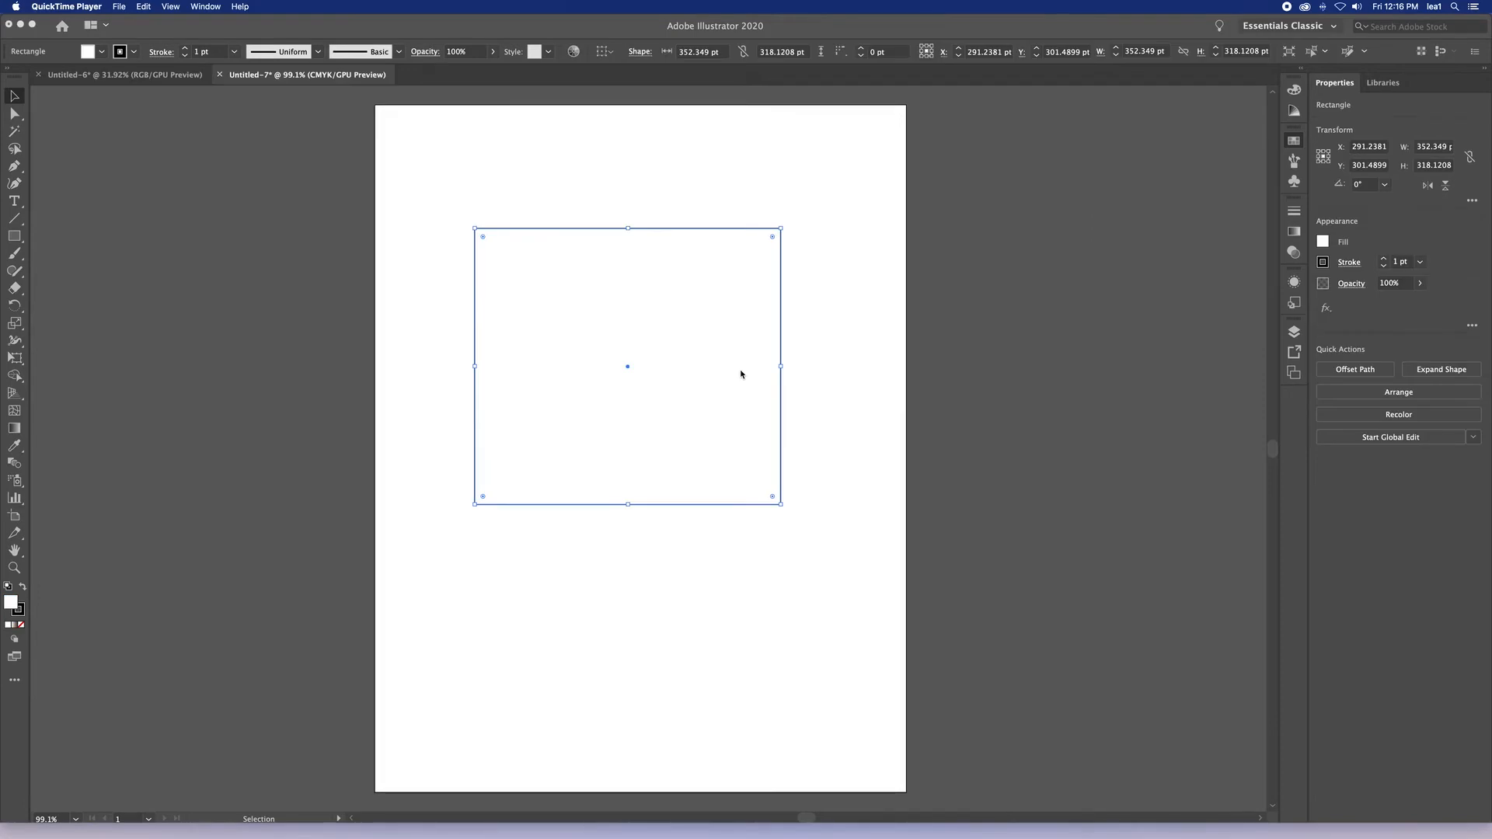
Fill the selected rectangle with the yellow-to-red gradient swatch and show its gradient settings.
{"action": "left_click", "coordinate": [741, 375]}
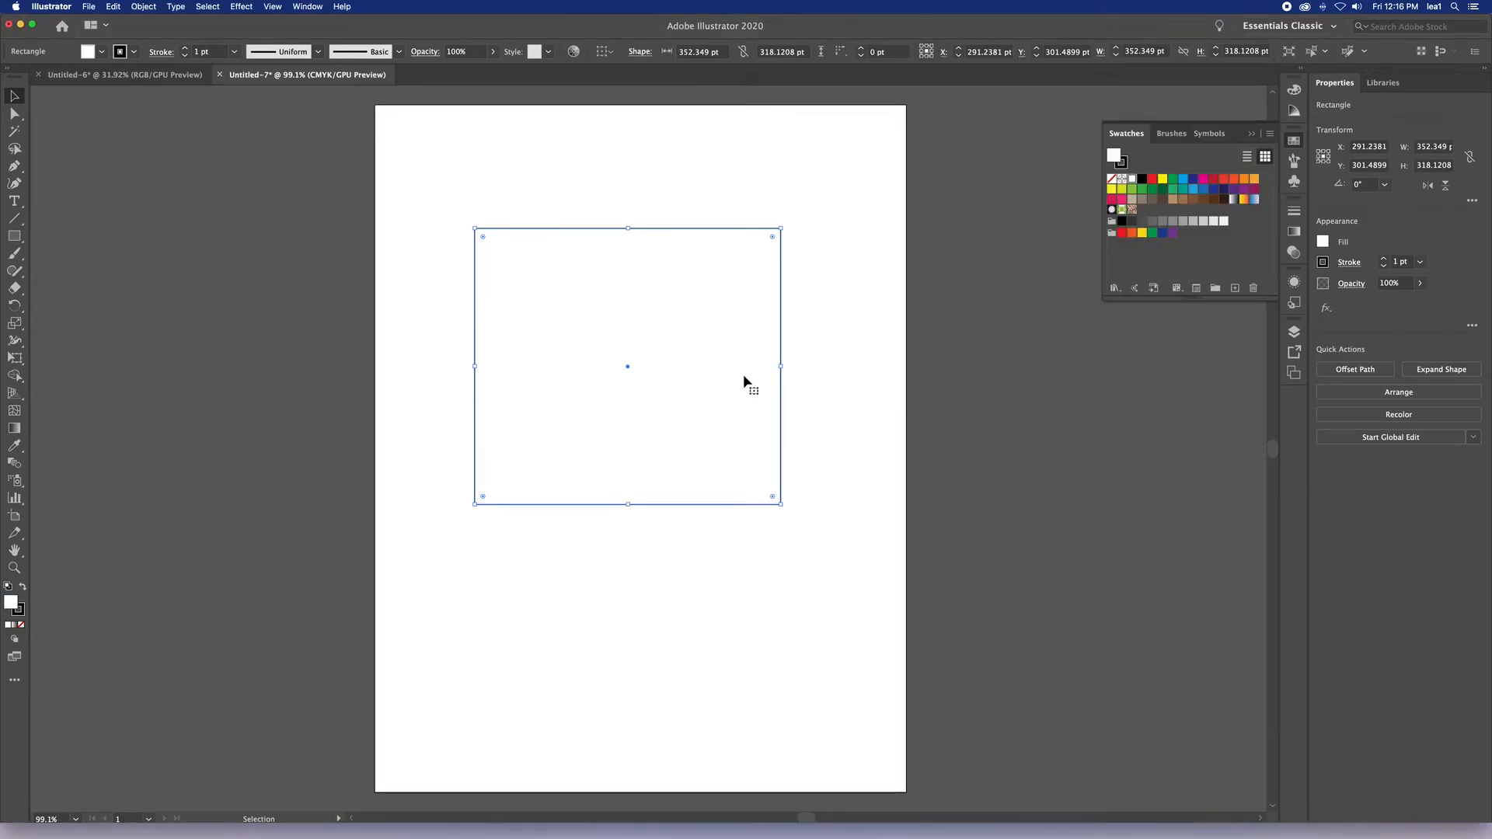
{"action": "left_click", "coordinate": [1244, 200]}
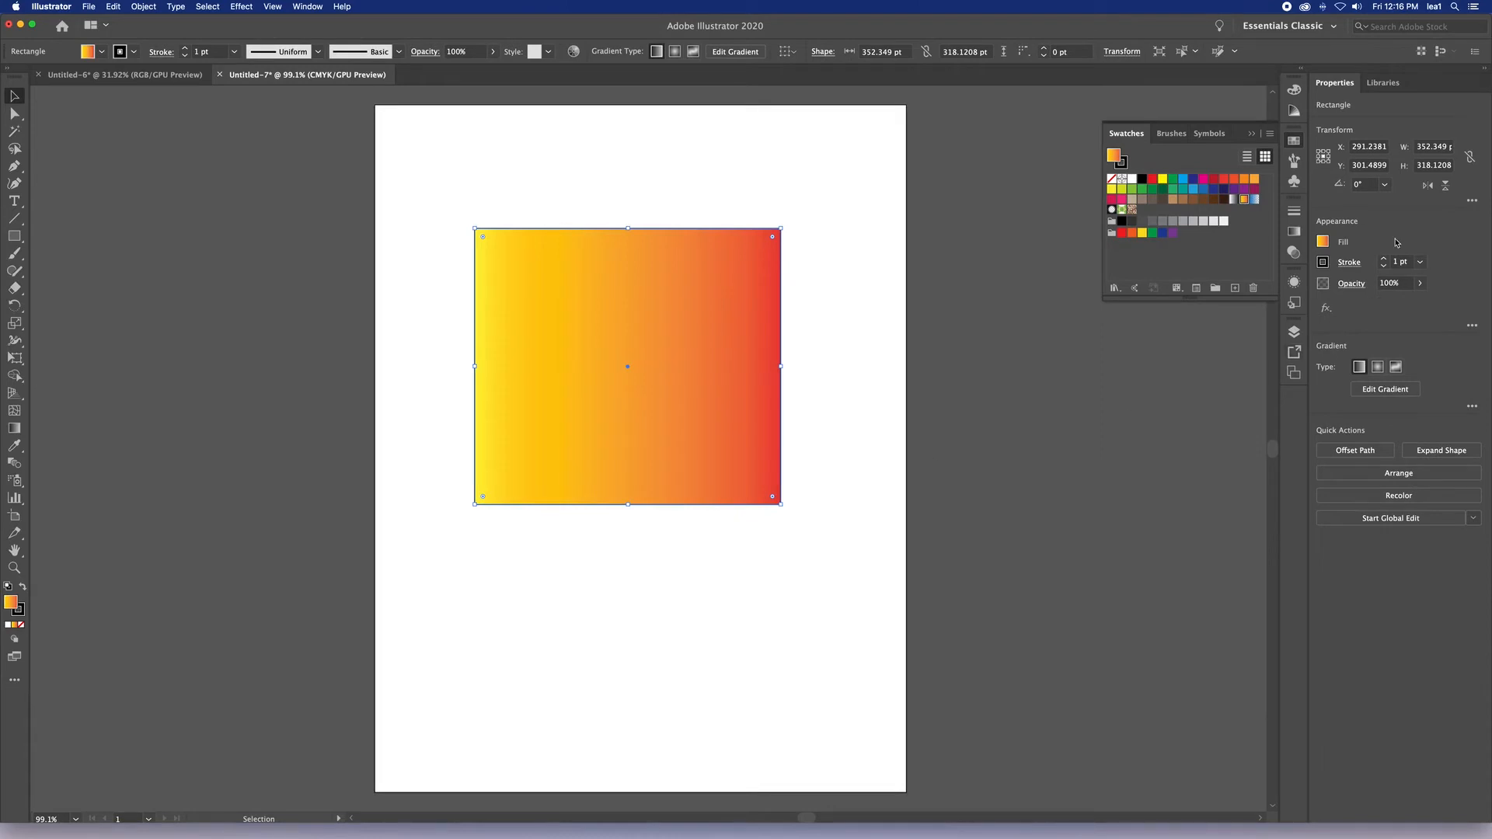
{"action": "left_click", "coordinate": [1293, 231]}
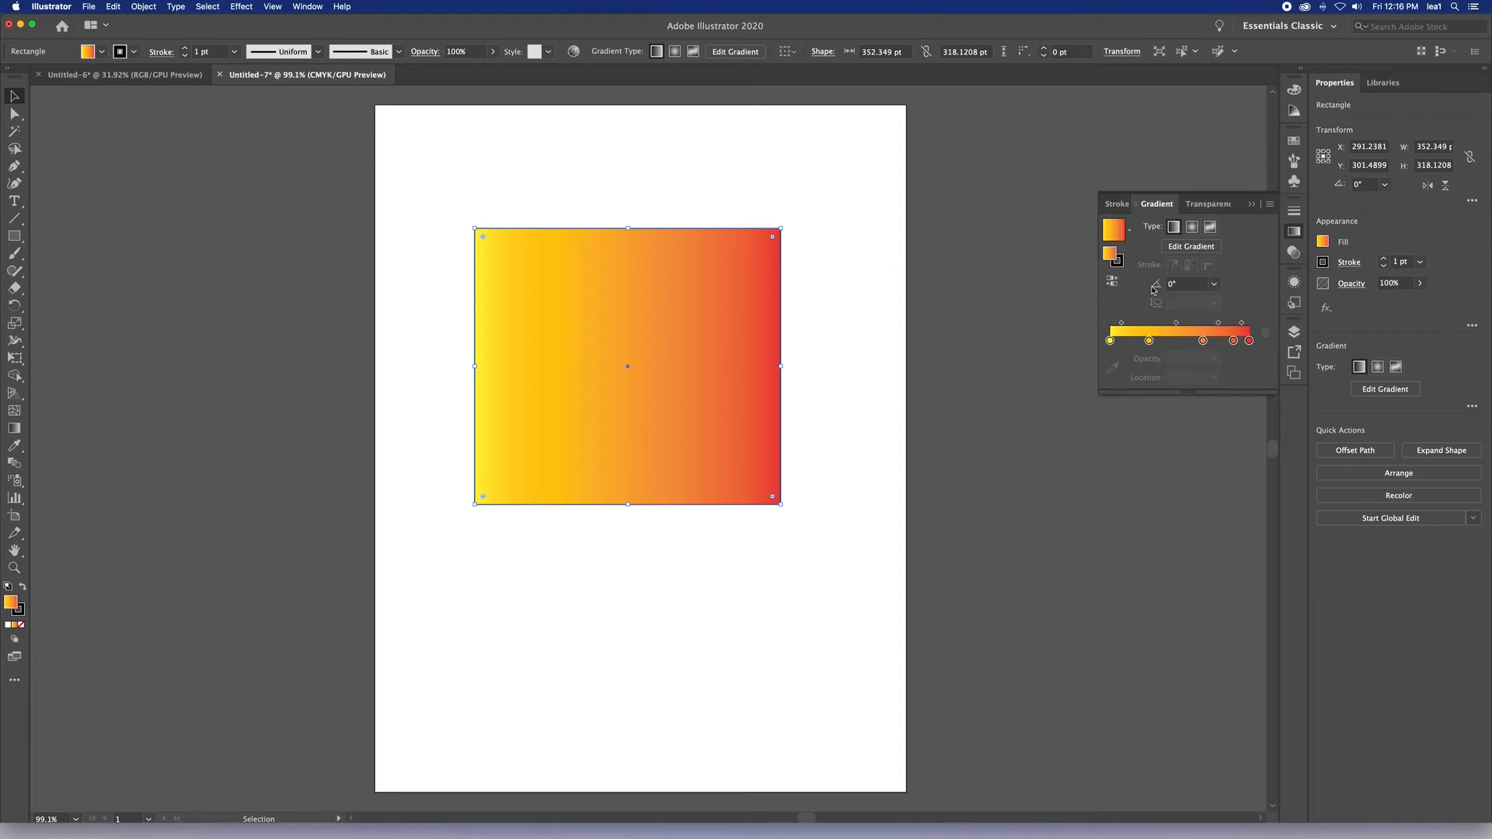
Try the radial and freeform gradient types on the rectangle and return it to a linear gradient.
{"action": "left_click", "coordinate": [1192, 227]}
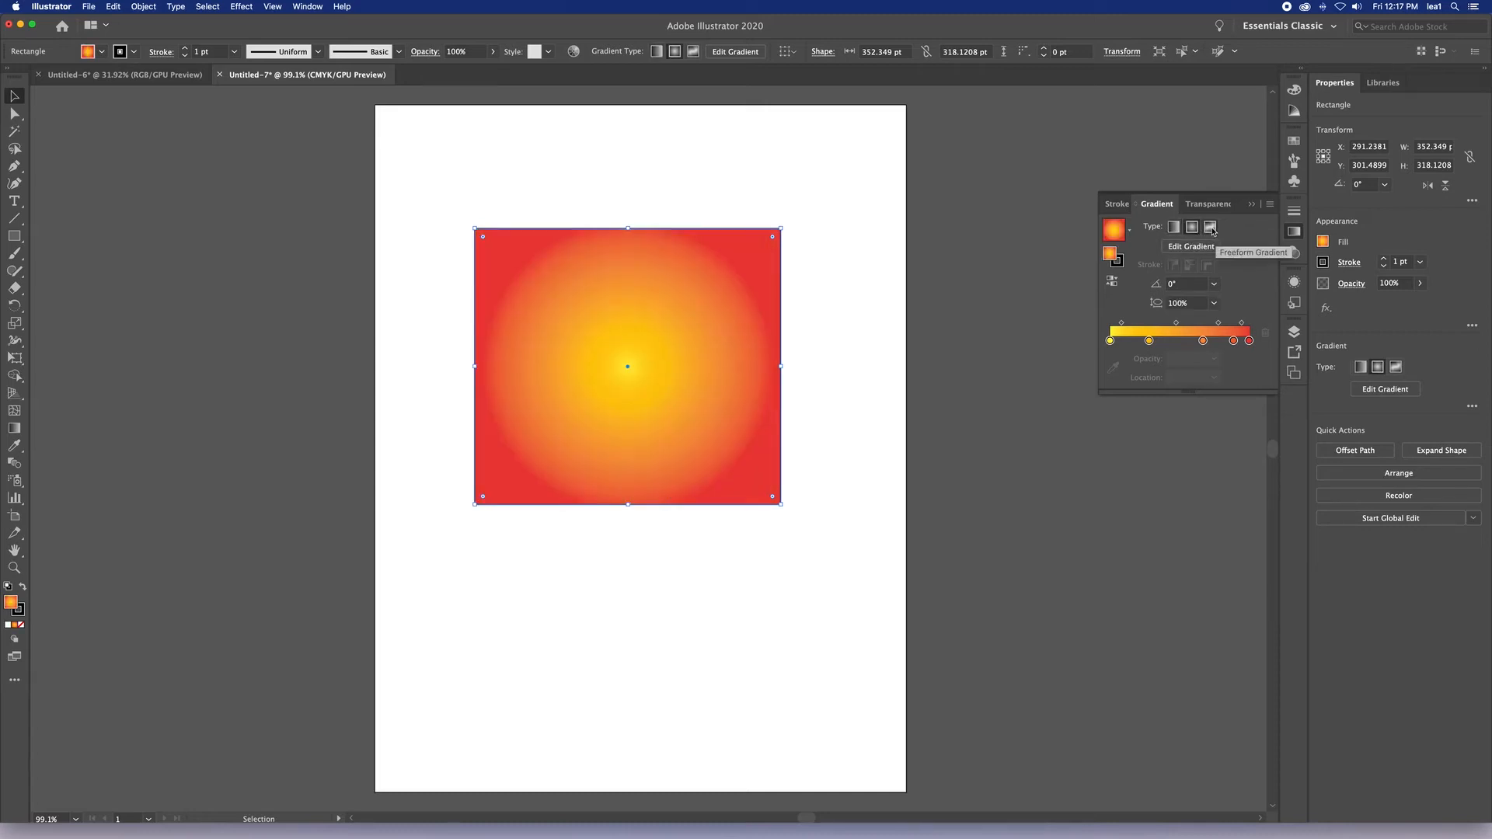
{"action": "left_click", "coordinate": [1211, 227]}
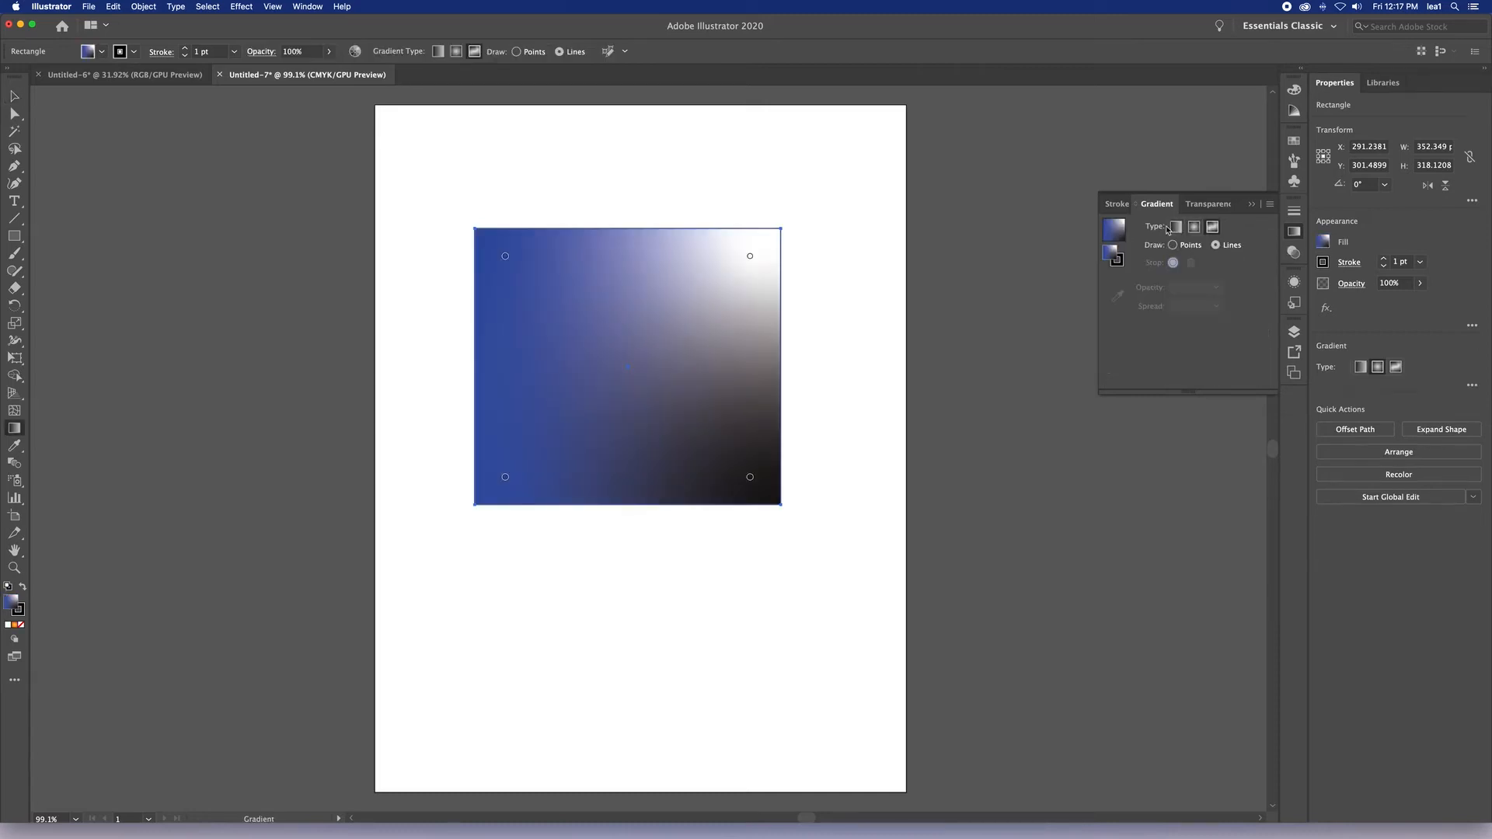
{"action": "left_click", "coordinate": [1176, 227]}
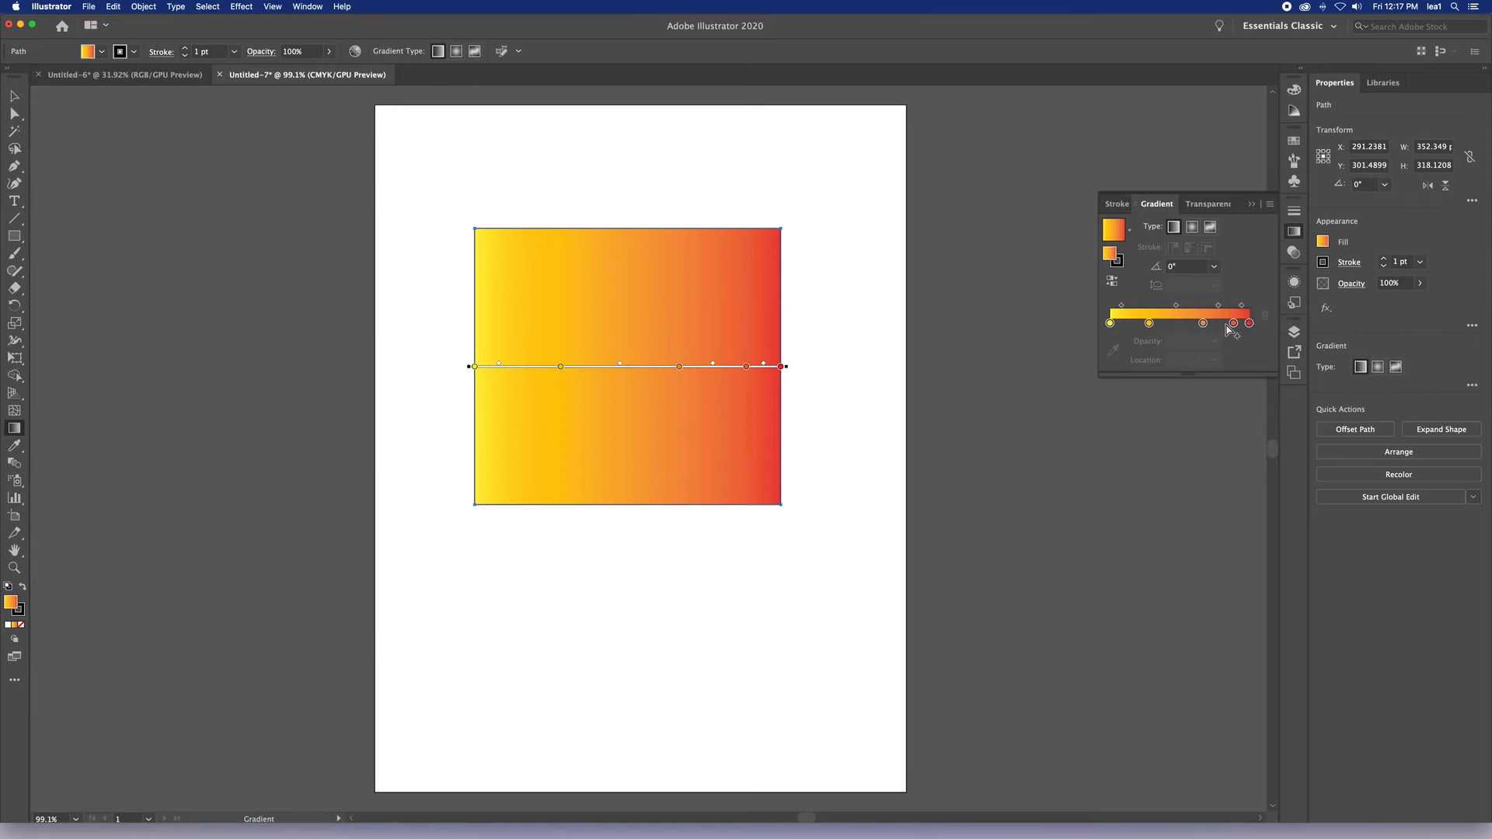
Reduce the gradient's inner stops to one orange stop at about 51% and add another between it and the yellow end.
{"action": "left_click_drag", "start_coordinate": [1233, 323], "coordinate": [1180, 323]}
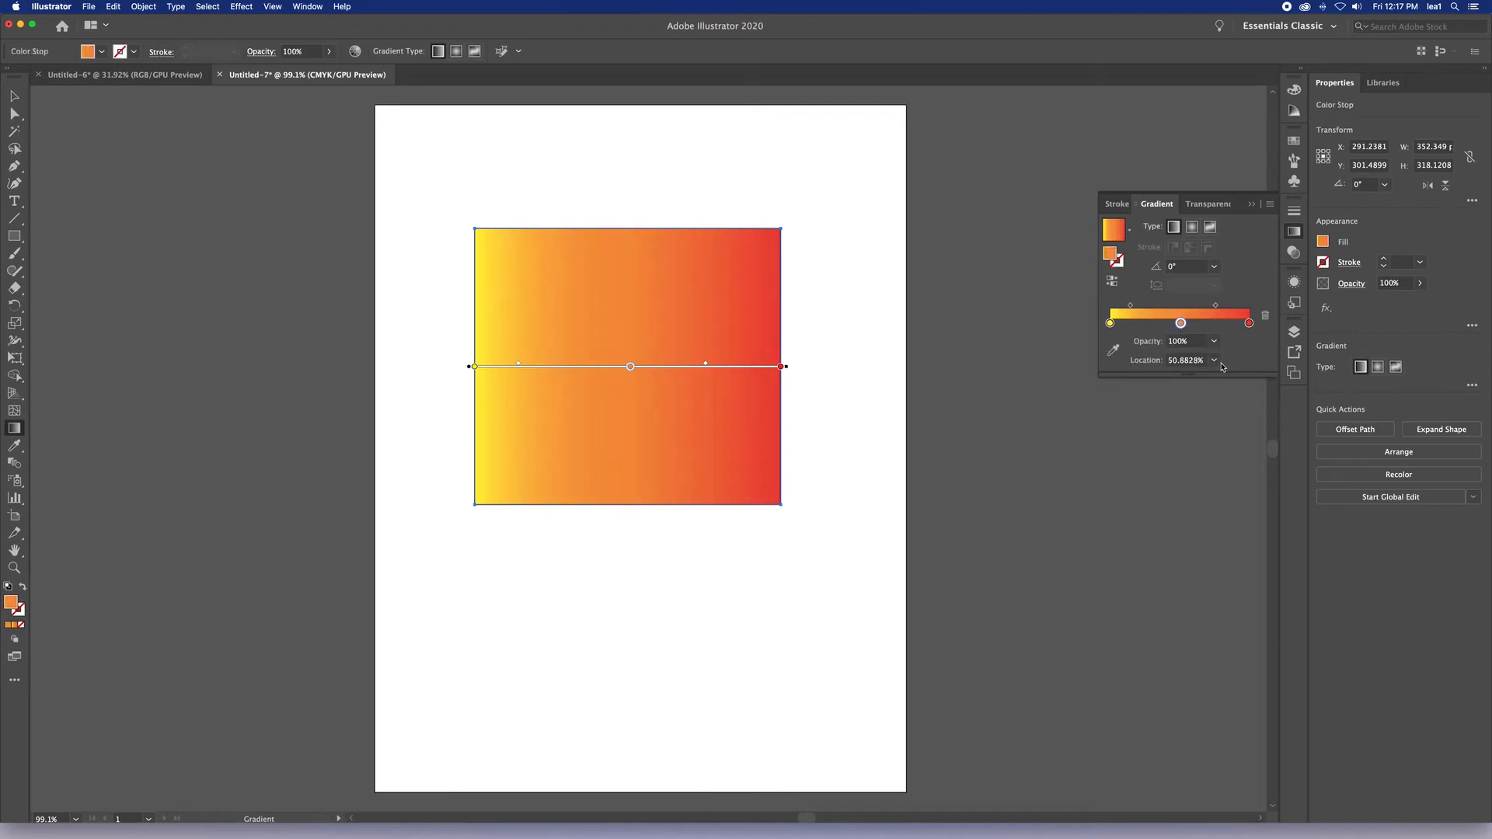
{"action": "left_click", "coordinate": [1145, 326]}
Try a color stop at about 74% of the gradient in red and blue, and remove it.
{"action": "left_click", "coordinate": [1215, 323]}
{"action": "double_click", "coordinate": [1213, 323]}
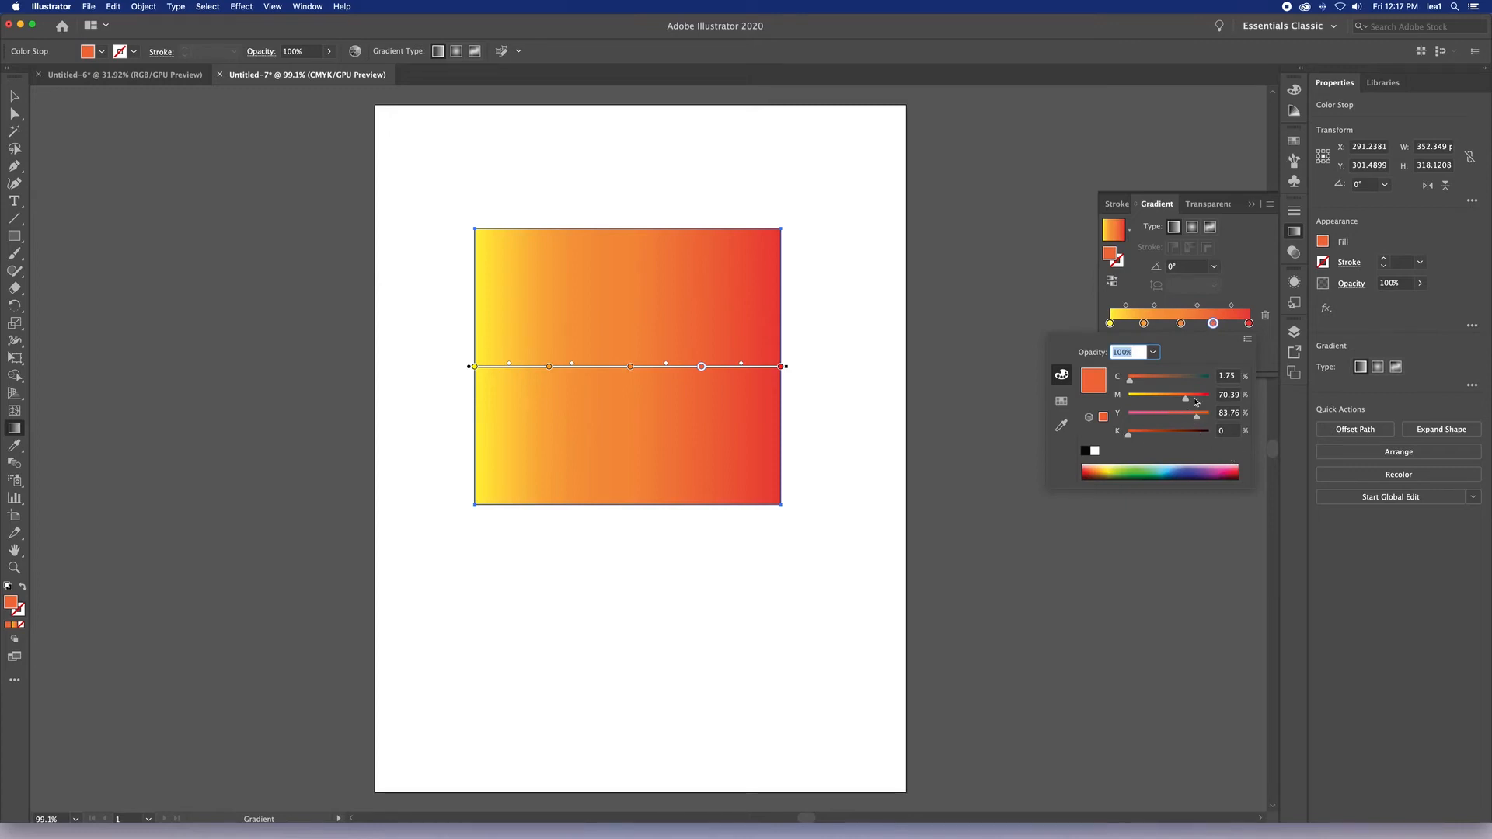
{"action": "left_click_drag", "start_coordinate": [1186, 399], "coordinate": [1239, 420]}
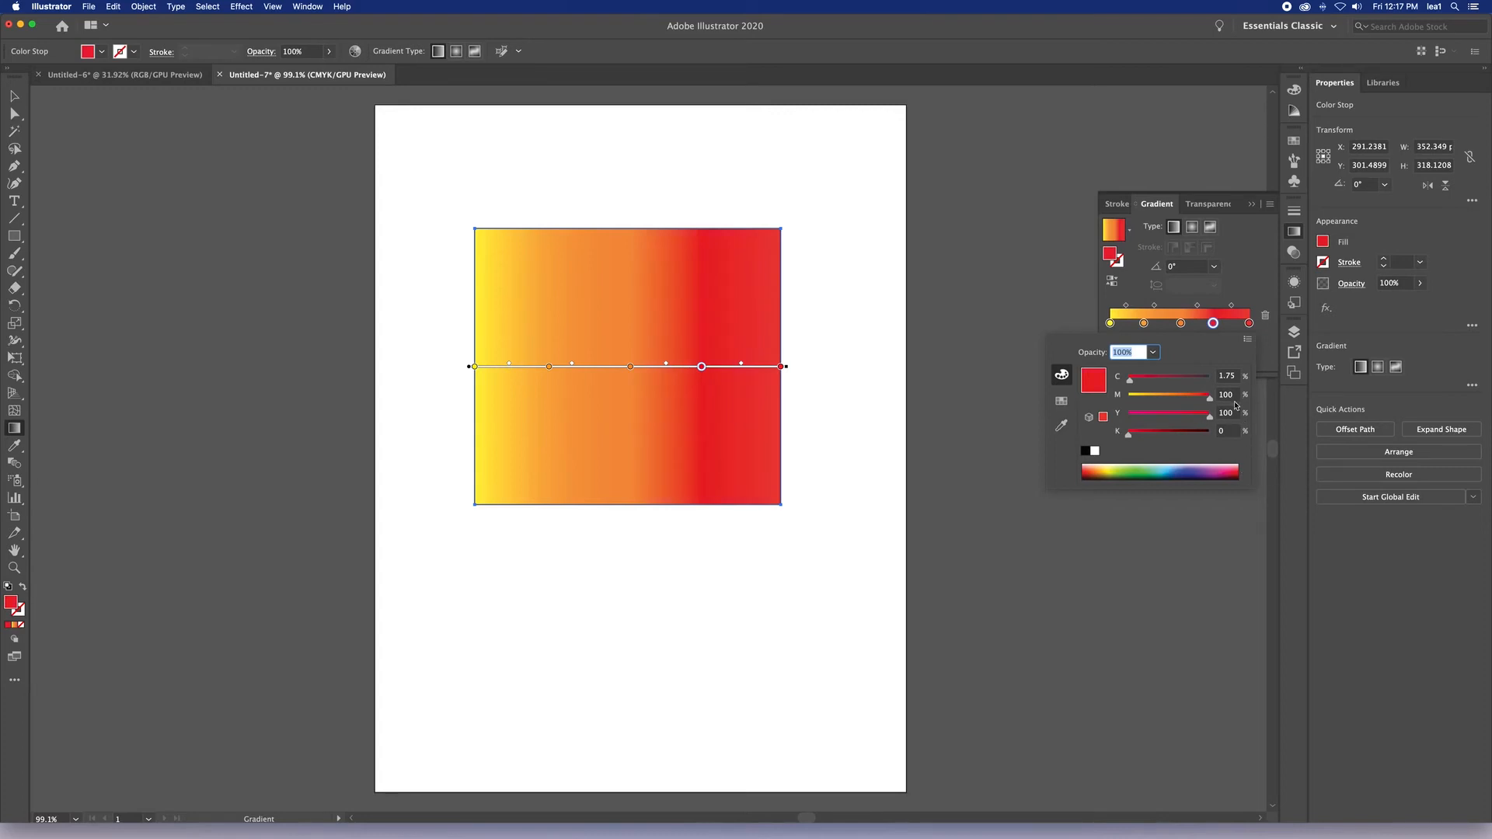
{"action": "left_click", "coordinate": [1190, 468]}
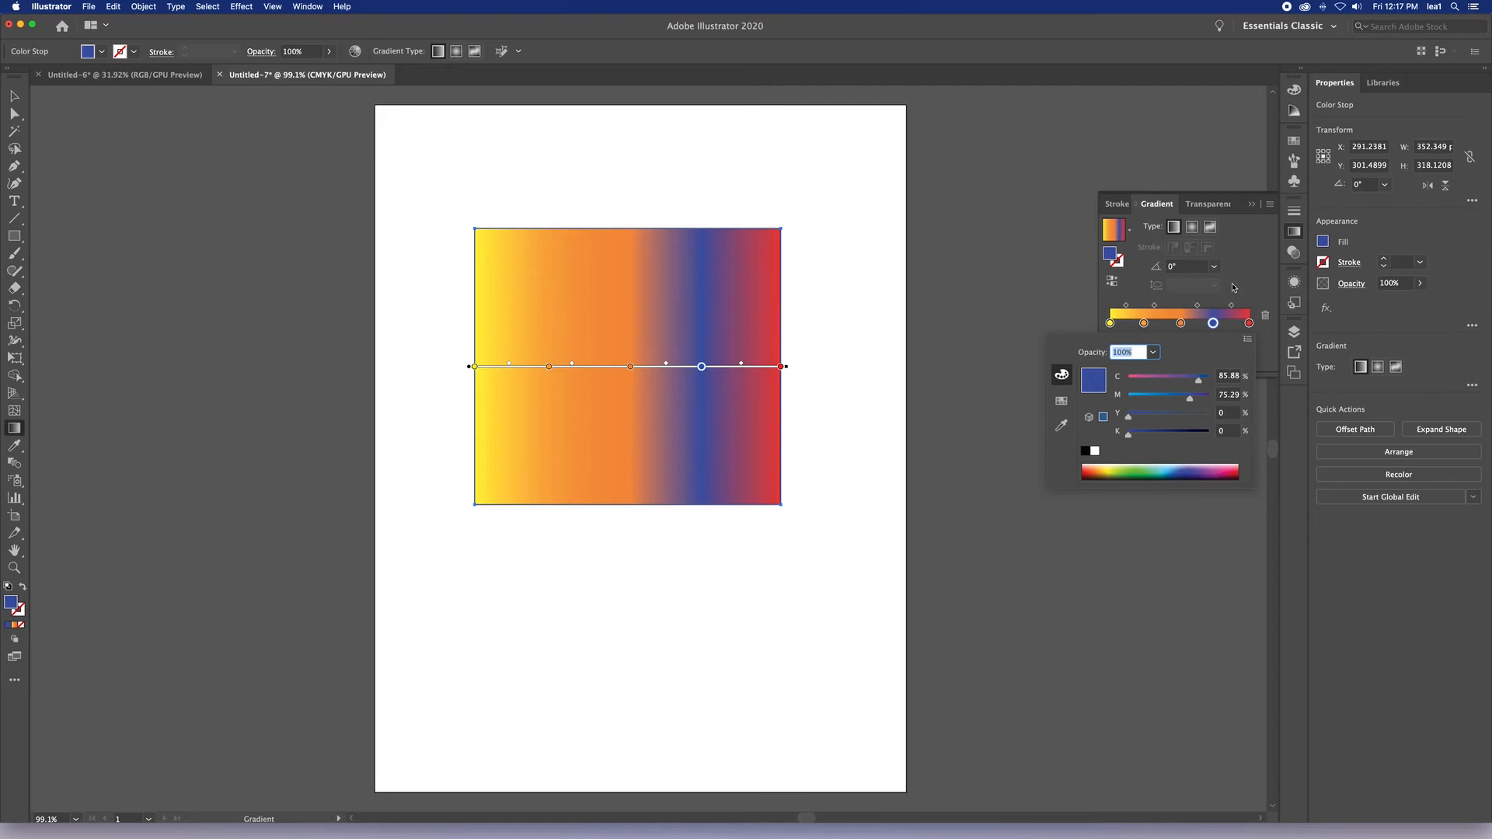
{"action": "left_click", "coordinate": [1238, 202]}
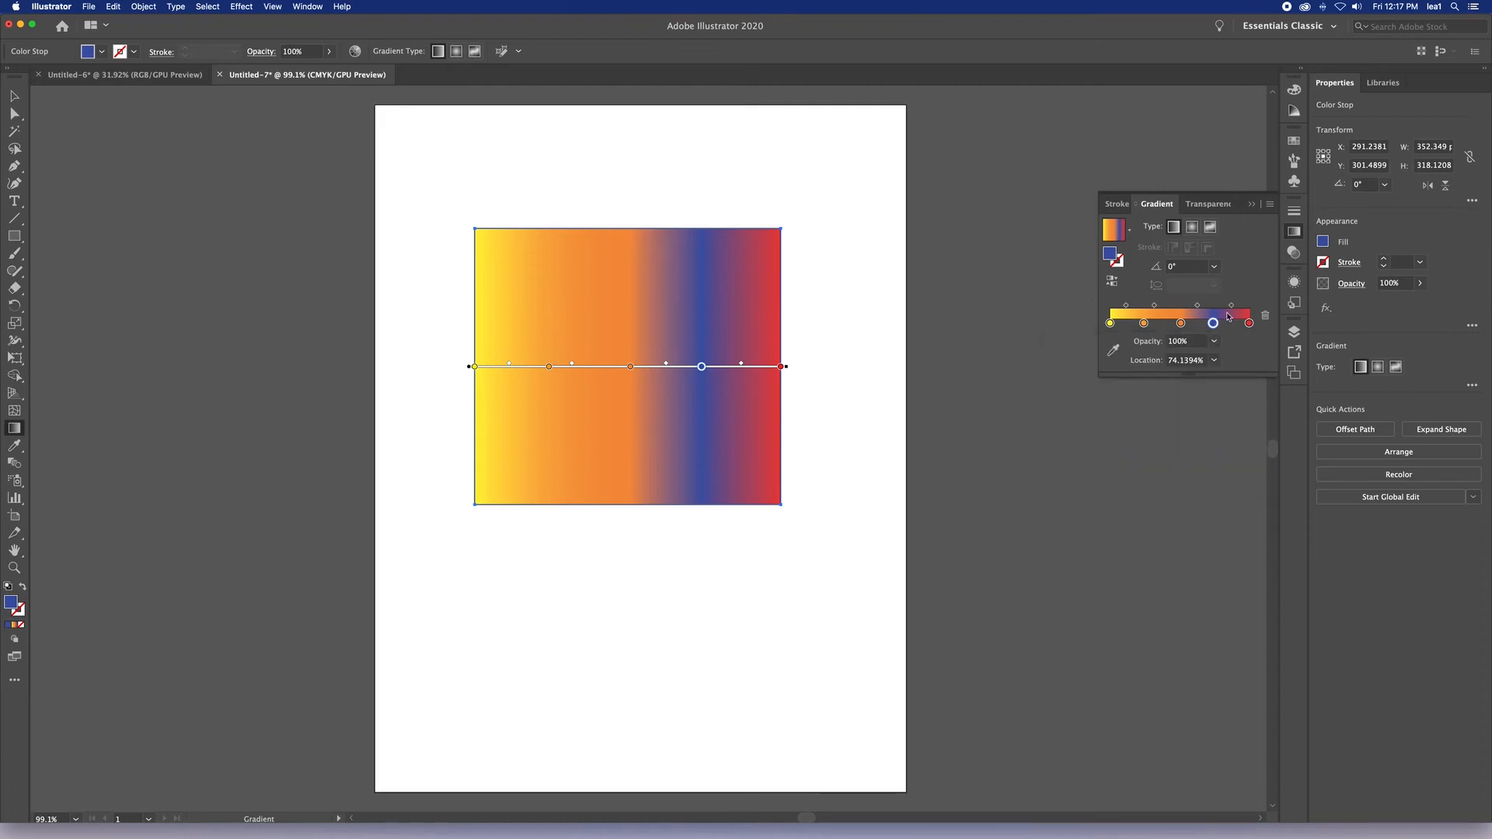
{"action": "left_click_drag", "start_coordinate": [1212, 323], "coordinate": [1273, 370]}
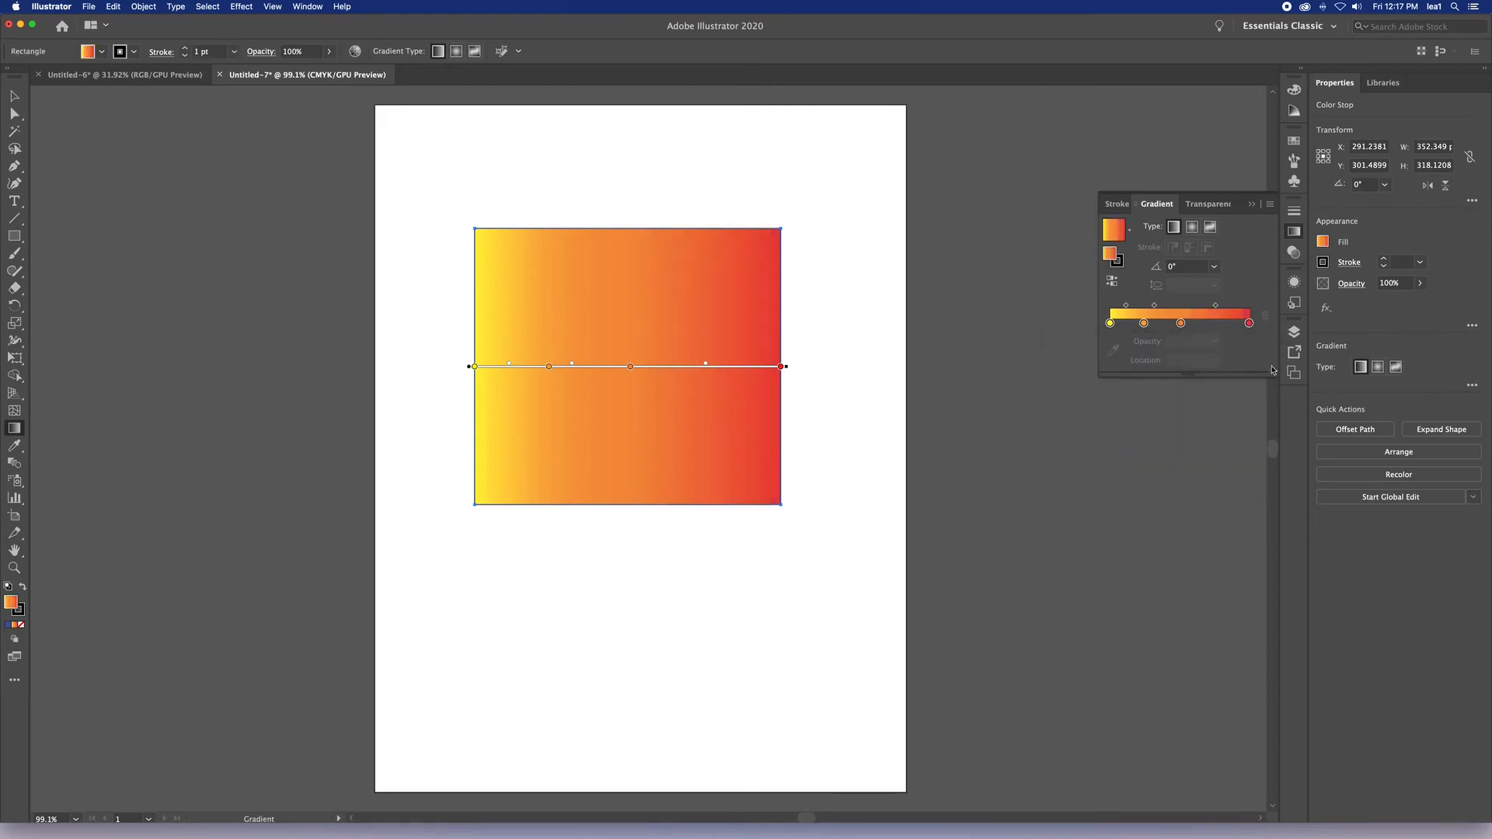
Shift the darker orange stop toward red, set the yellow-side midpoint to about 57% and move the lighter orange stop to about 30%.
{"action": "left_click_drag", "start_coordinate": [1182, 325], "coordinate": [1132, 308]}
{"action": "left_click", "coordinate": [1152, 306]}
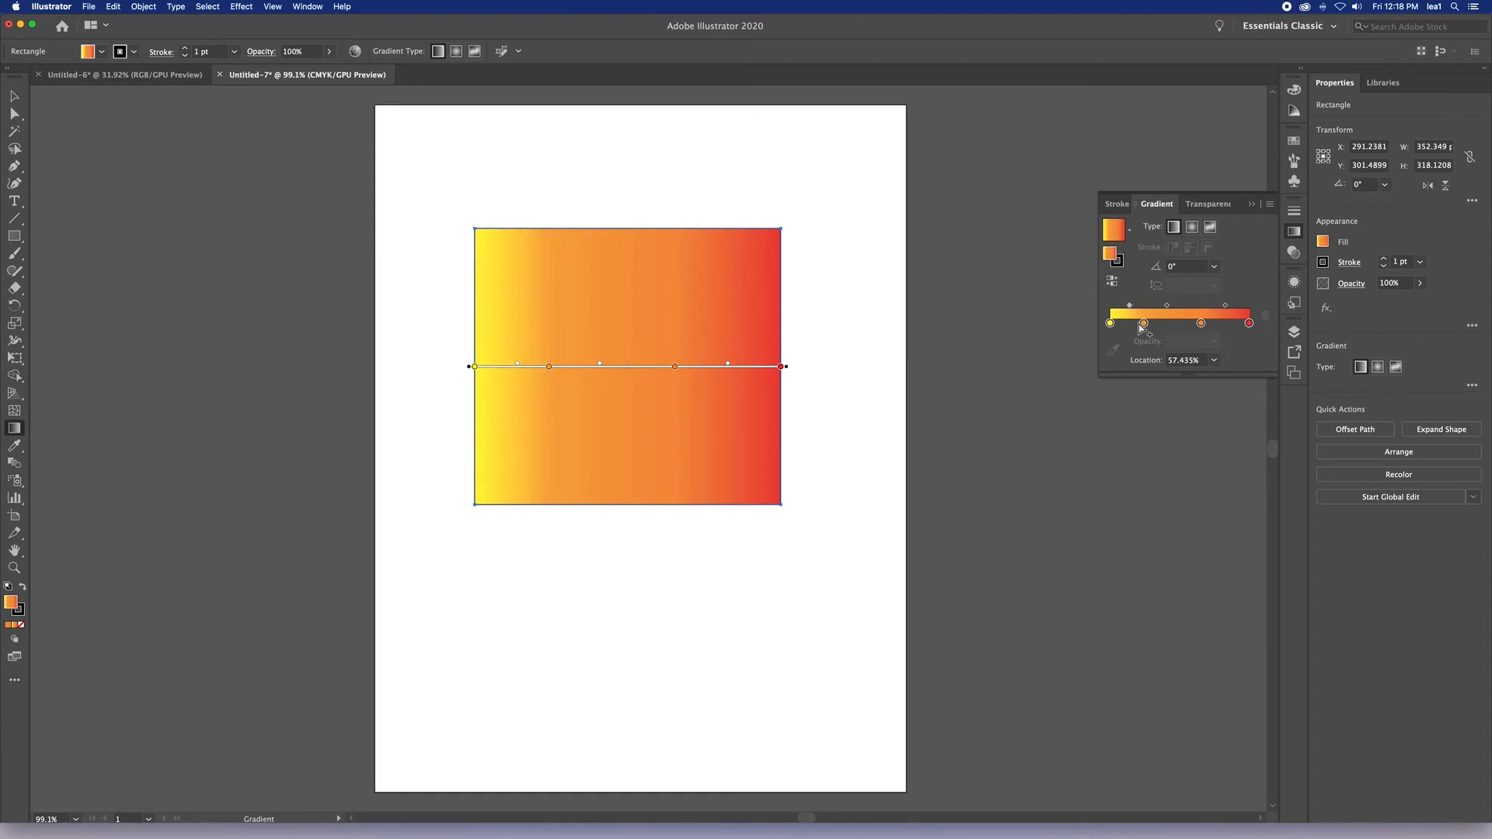
{"action": "left_click_drag", "start_coordinate": [1142, 323], "coordinate": [1151, 324]}
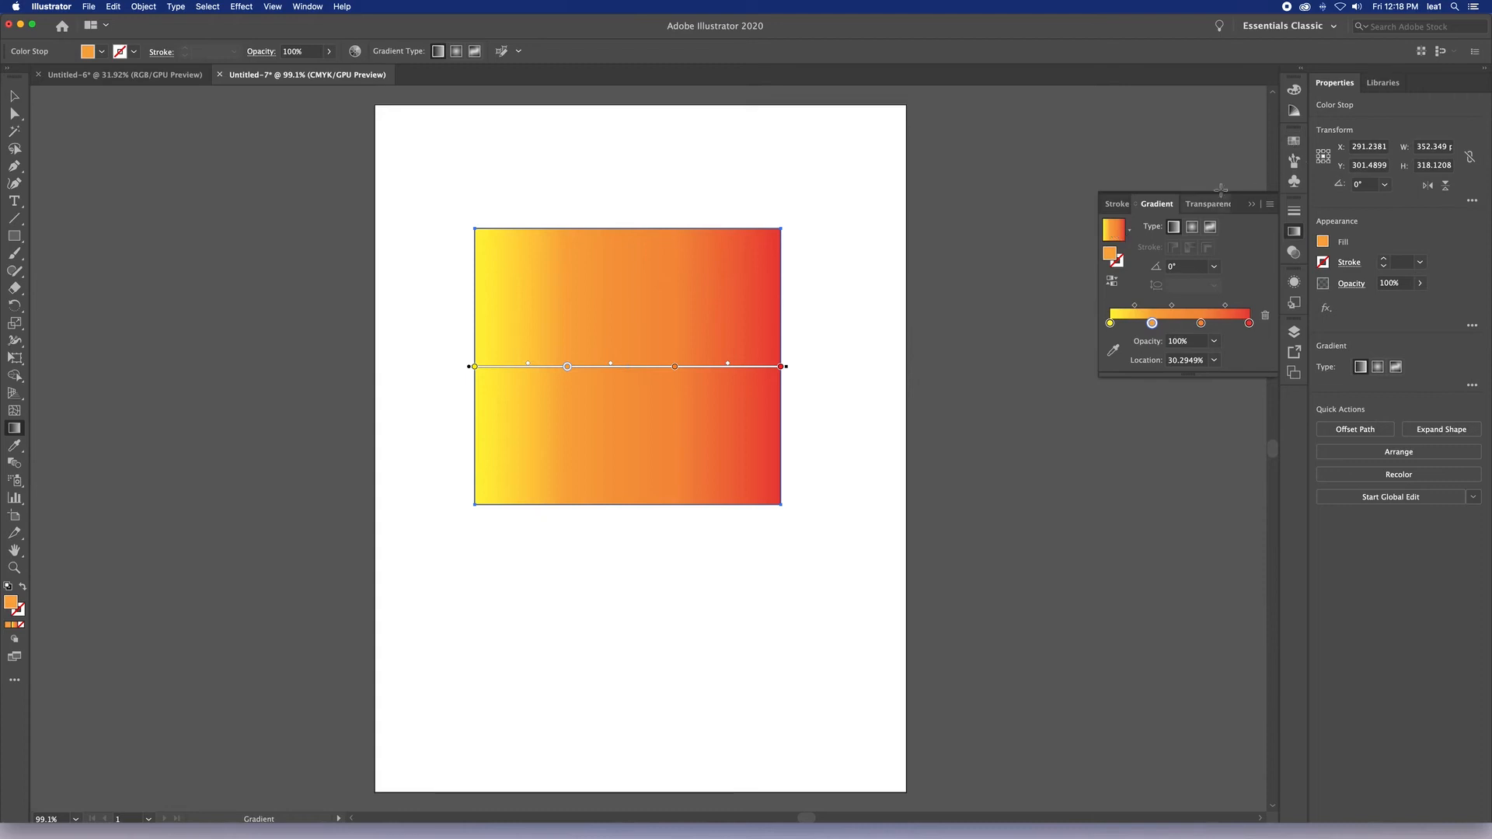
Store the rectangle's edited gradient as a new swatch among the document swatches.
{"action": "left_click", "coordinate": [1299, 143]}
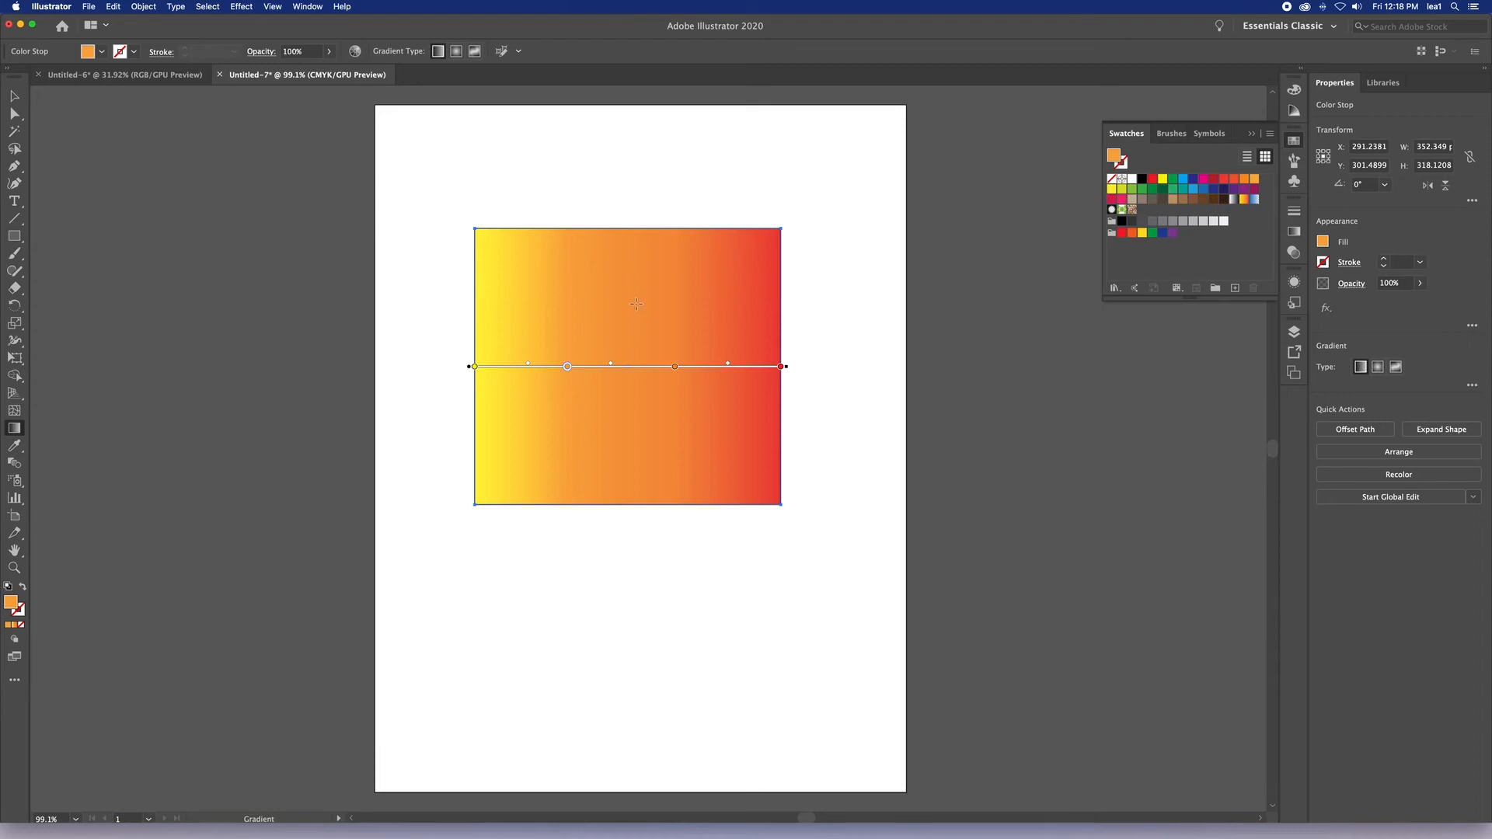
{"action": "left_click", "coordinate": [14, 95]}
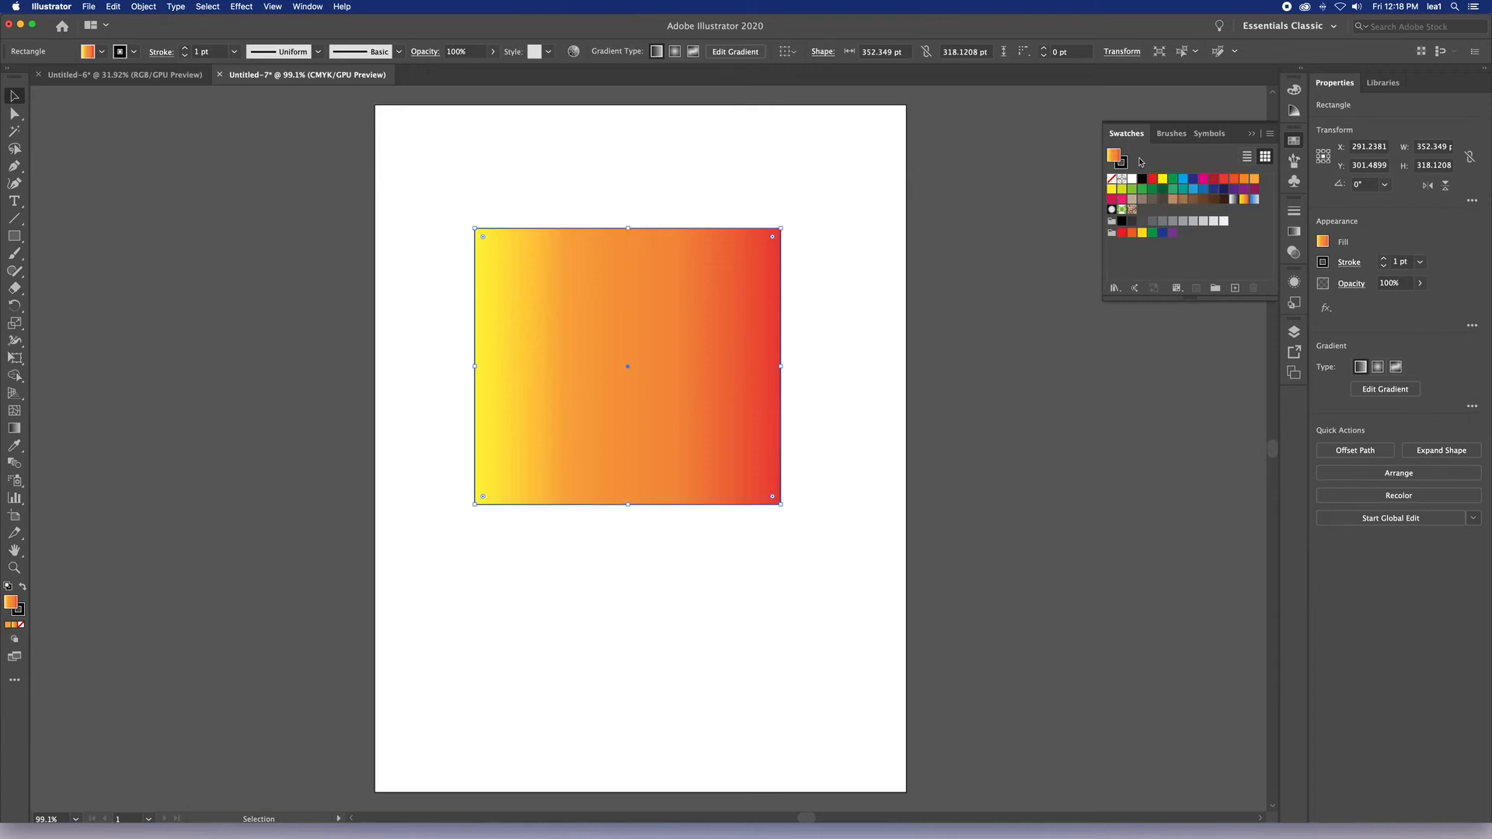
{"action": "left_click_drag", "start_coordinate": [1114, 156], "coordinate": [1142, 205]}
With the Gradient tool, move the rectangle's darker orange stop to about 72% and the lighter orange stop to about 25%.
{"action": "left_click", "coordinate": [1293, 234]}
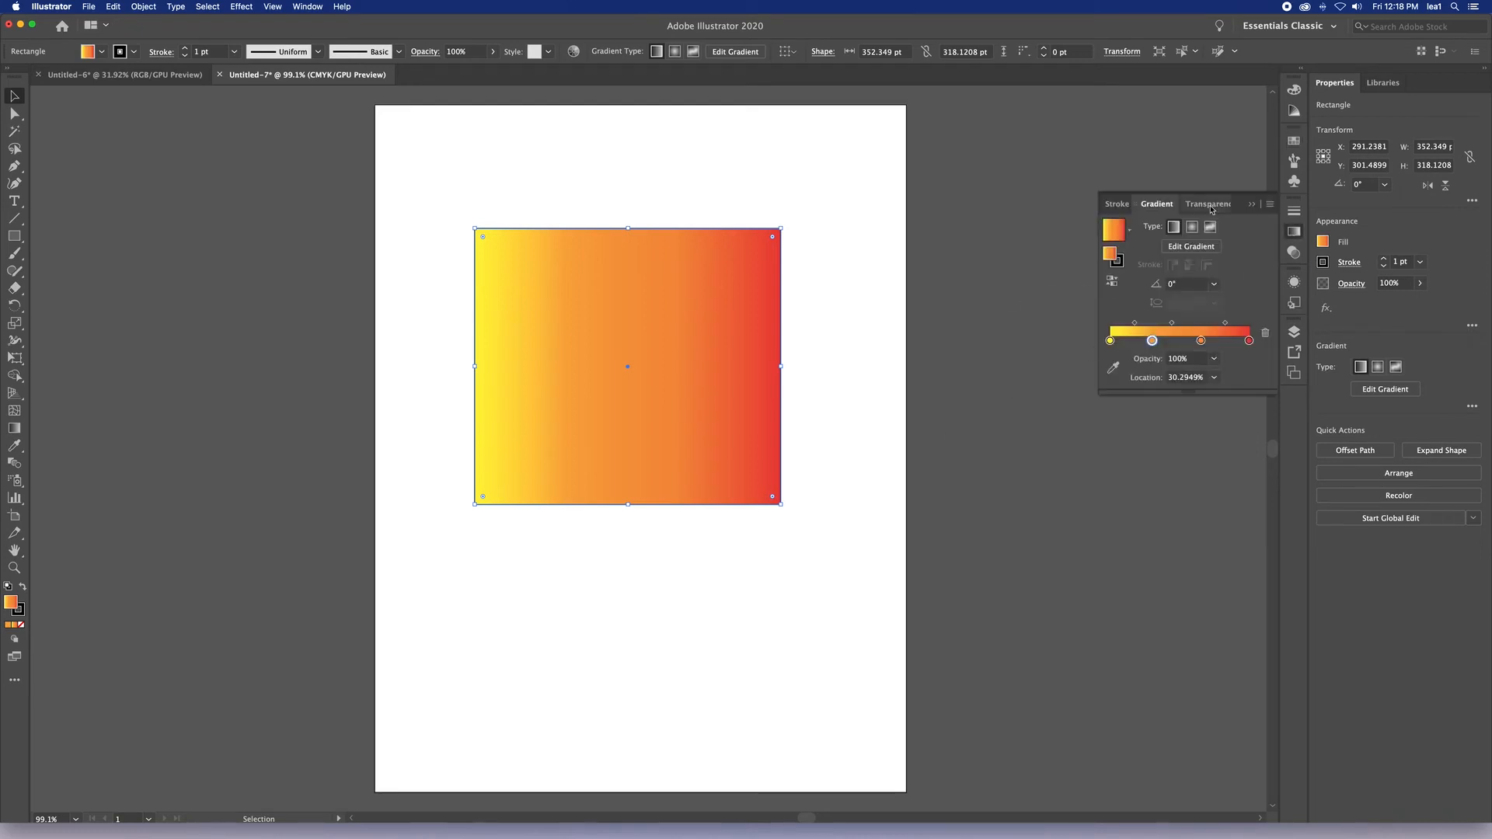
{"action": "left_click", "coordinate": [14, 427]}
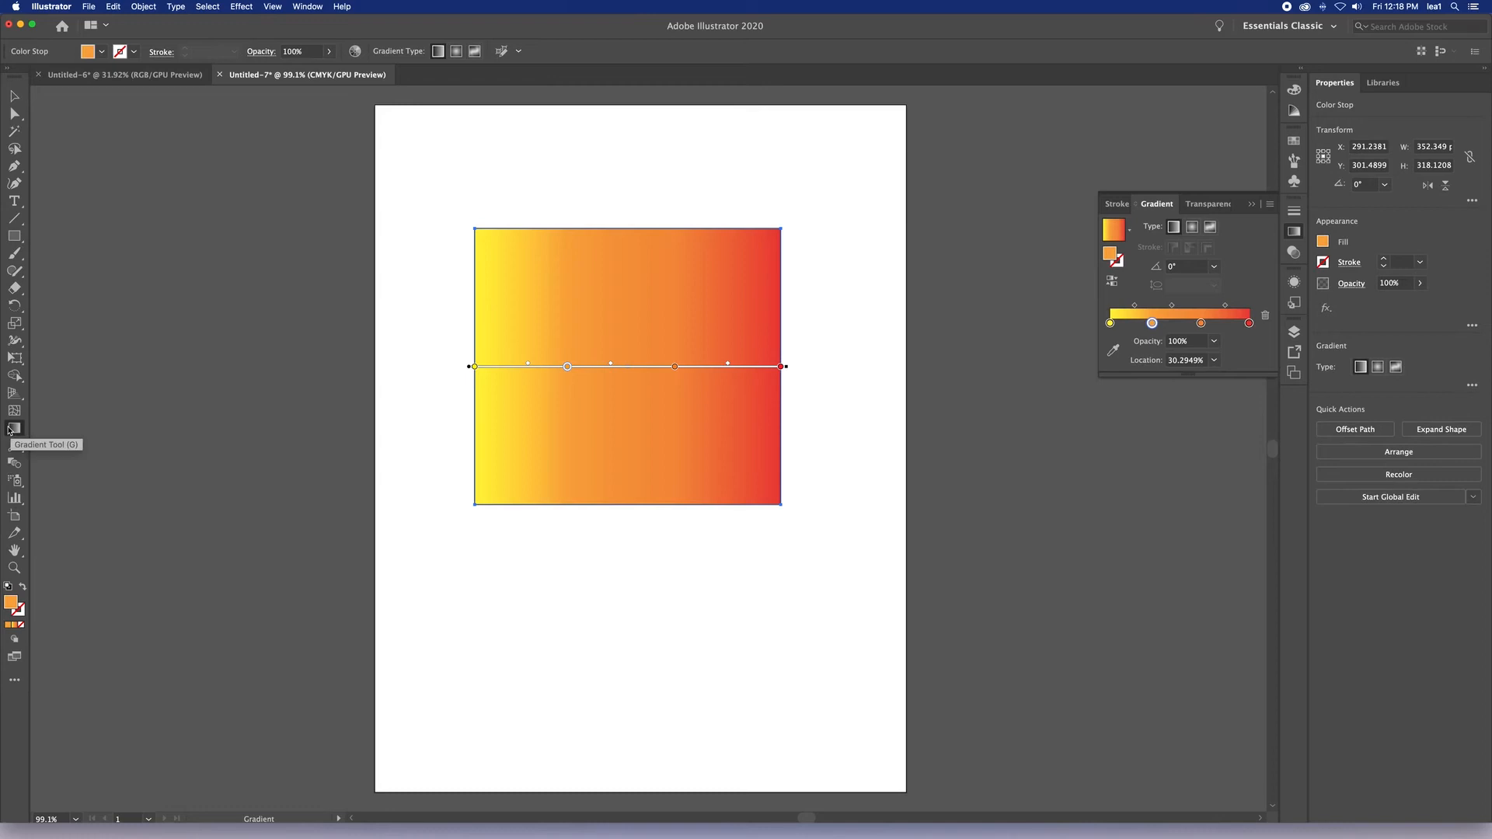
{"action": "left_click", "coordinate": [10, 430]}
{"action": "left_click_drag", "start_coordinate": [675, 366], "coordinate": [695, 368]}
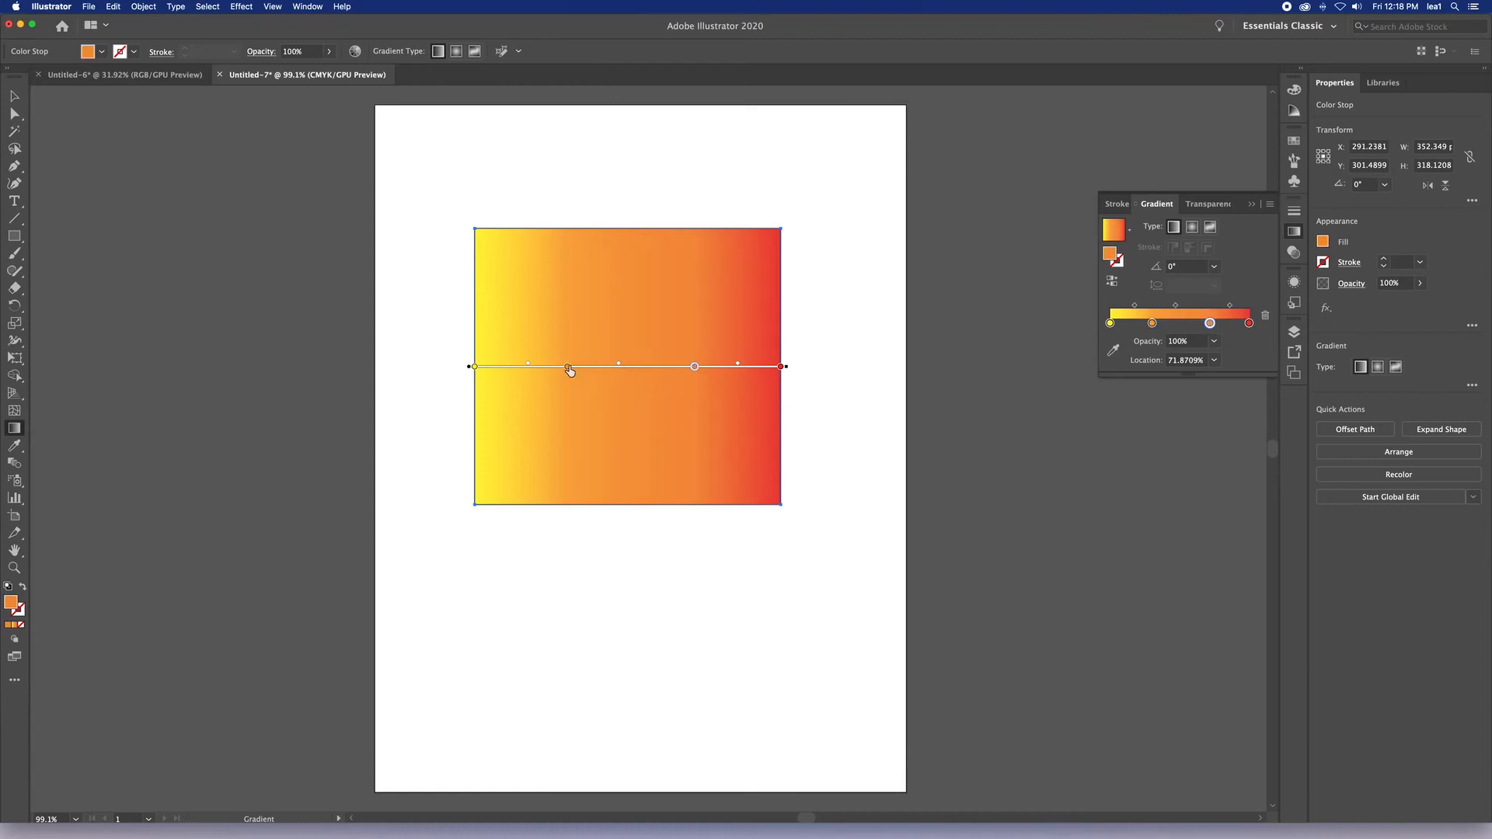
{"action": "left_click_drag", "start_coordinate": [568, 366], "coordinate": [550, 366]}
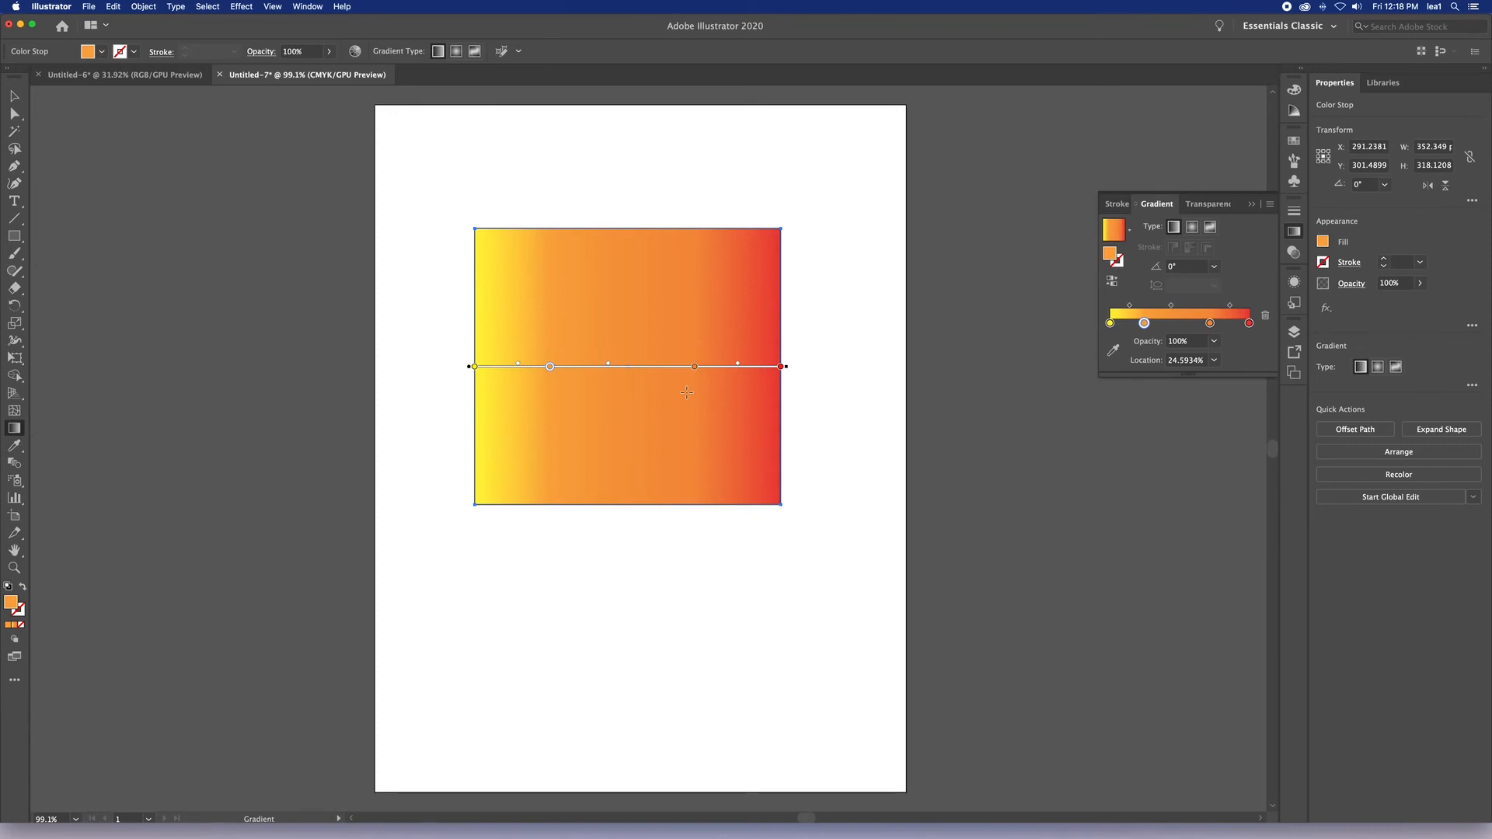
Recolor the lighter orange stop green by setting magenta to 0% and cyan to 39%.
{"action": "double_click", "coordinate": [550, 366]}
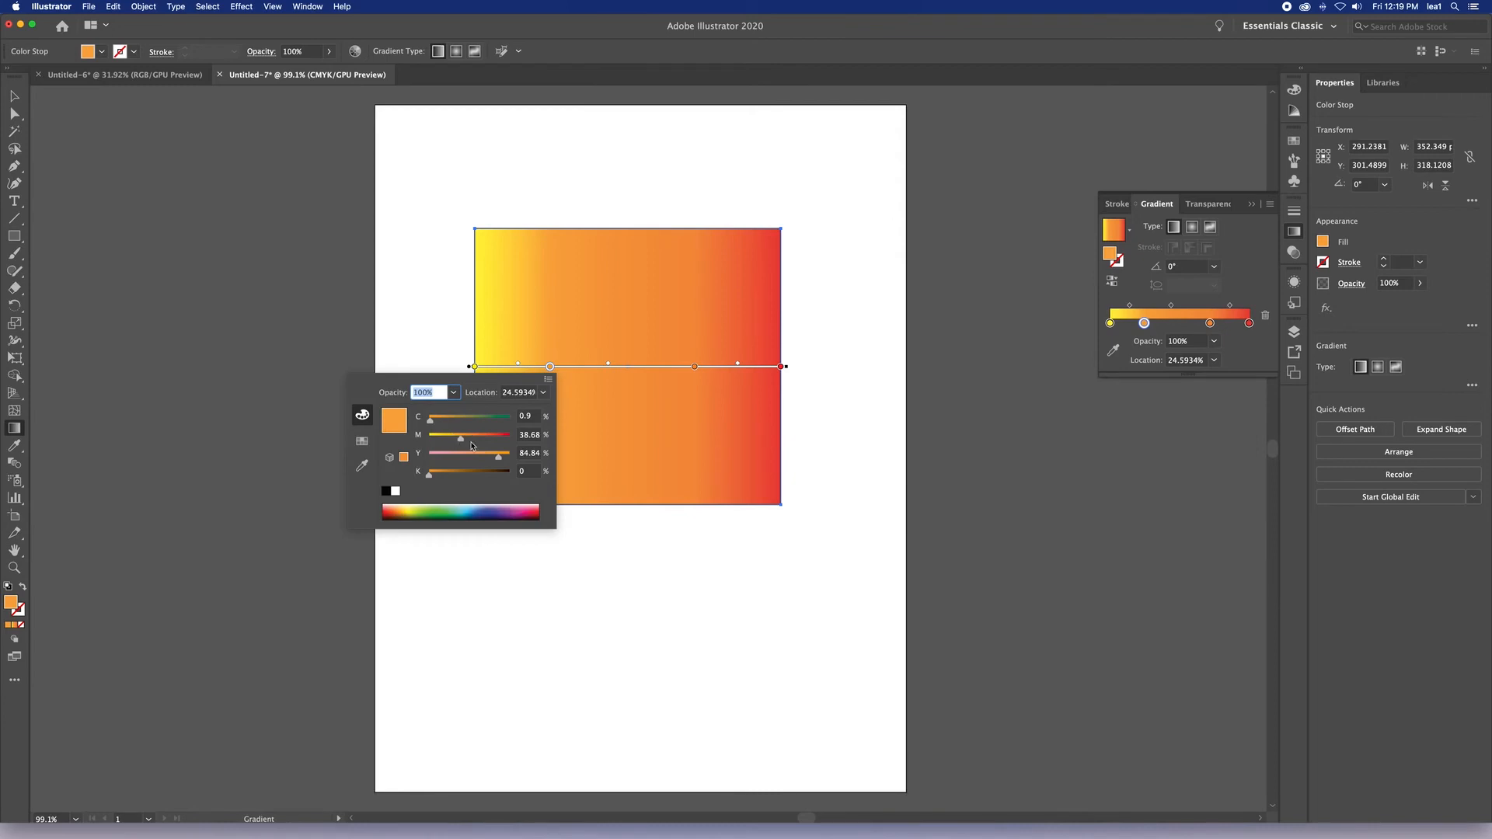
{"action": "left_click_drag", "start_coordinate": [460, 438], "coordinate": [429, 437]}
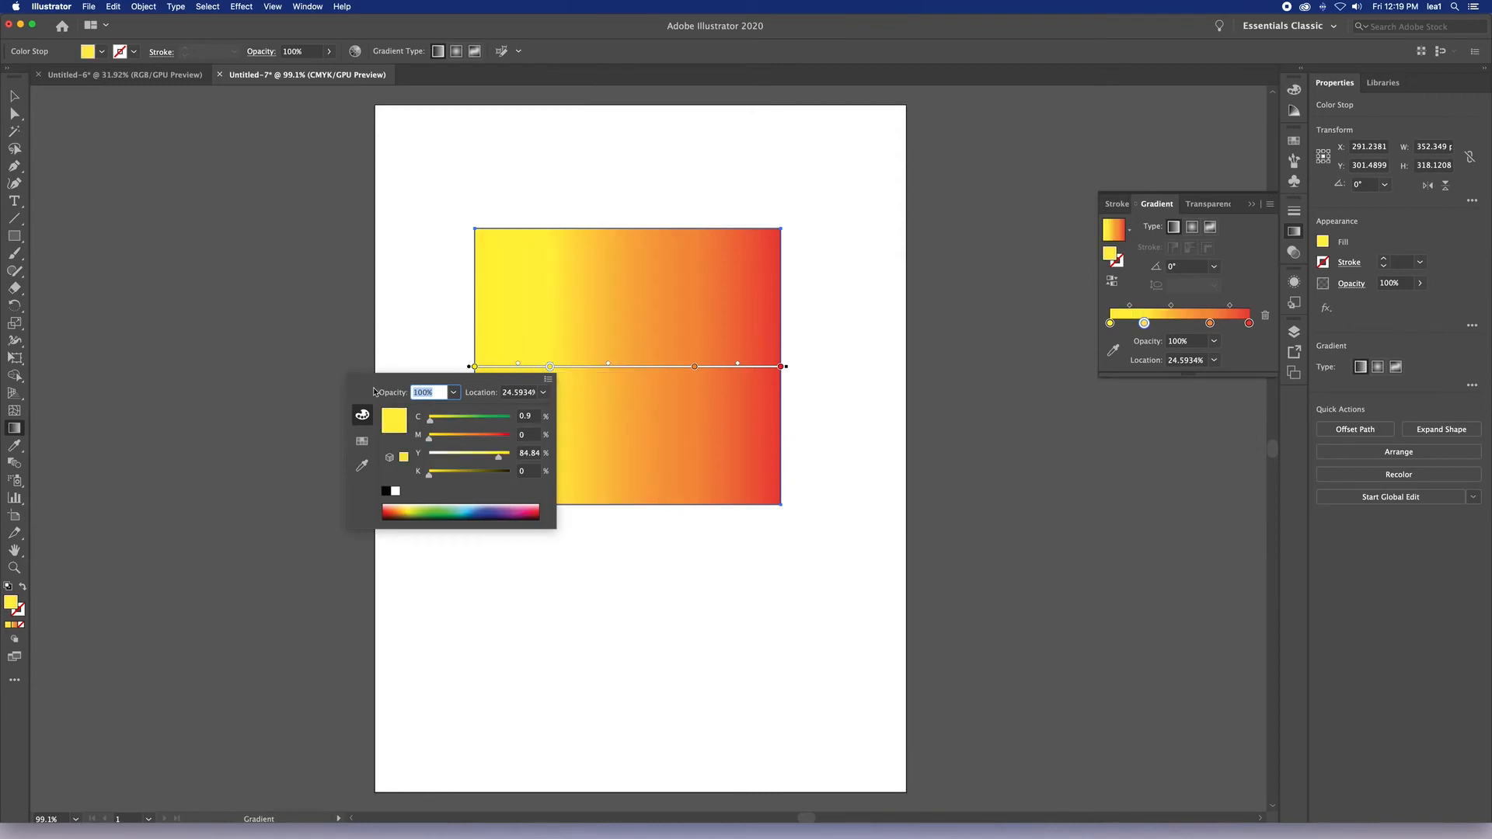
{"action": "left_click", "coordinate": [460, 420]}
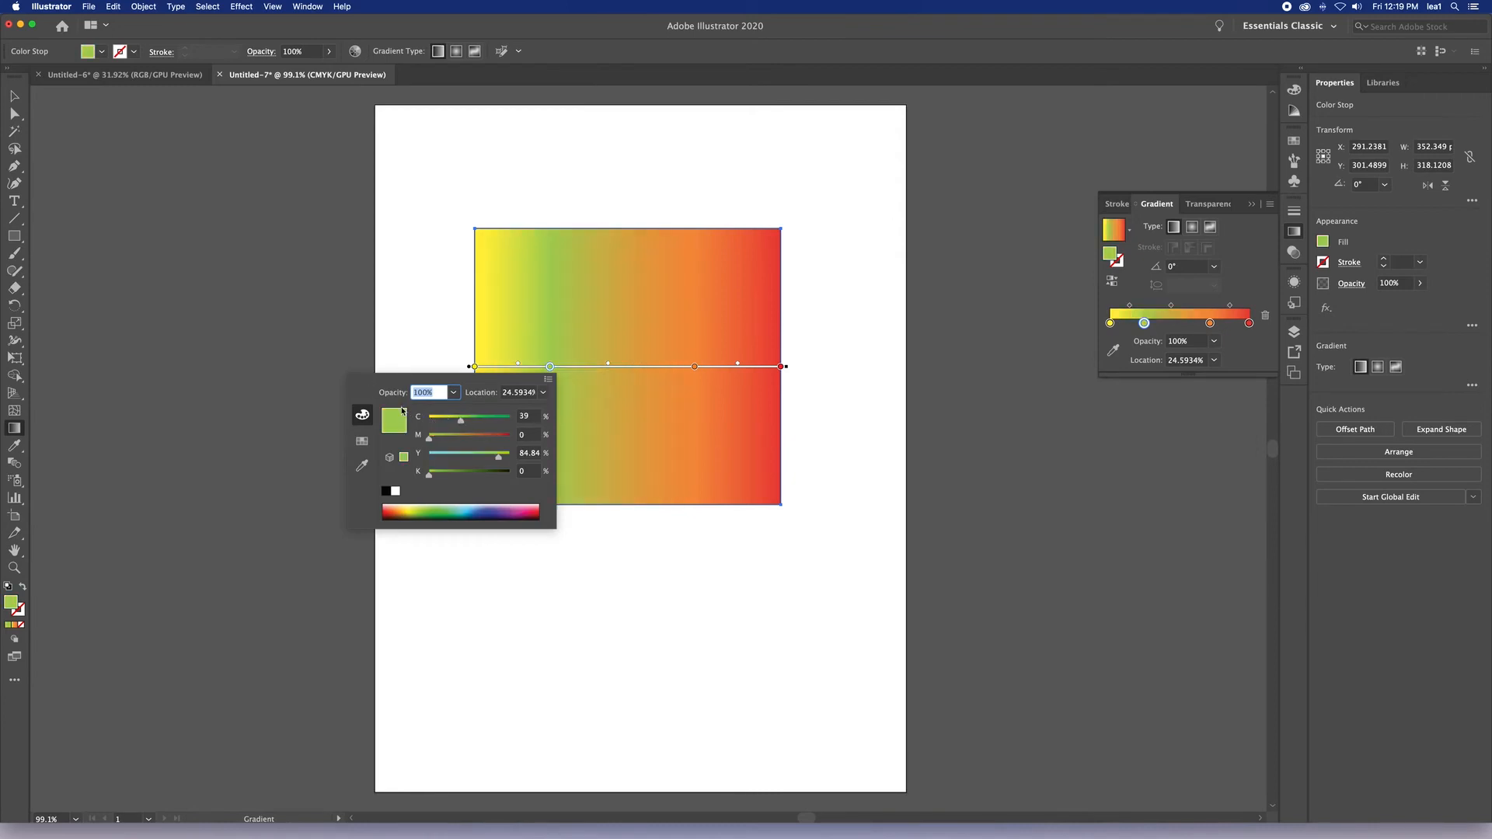
Recolor the remaining orange stop blue-violet with about 71% cyan, 73% magenta and no yellow.
{"action": "double_click", "coordinate": [694, 366]}
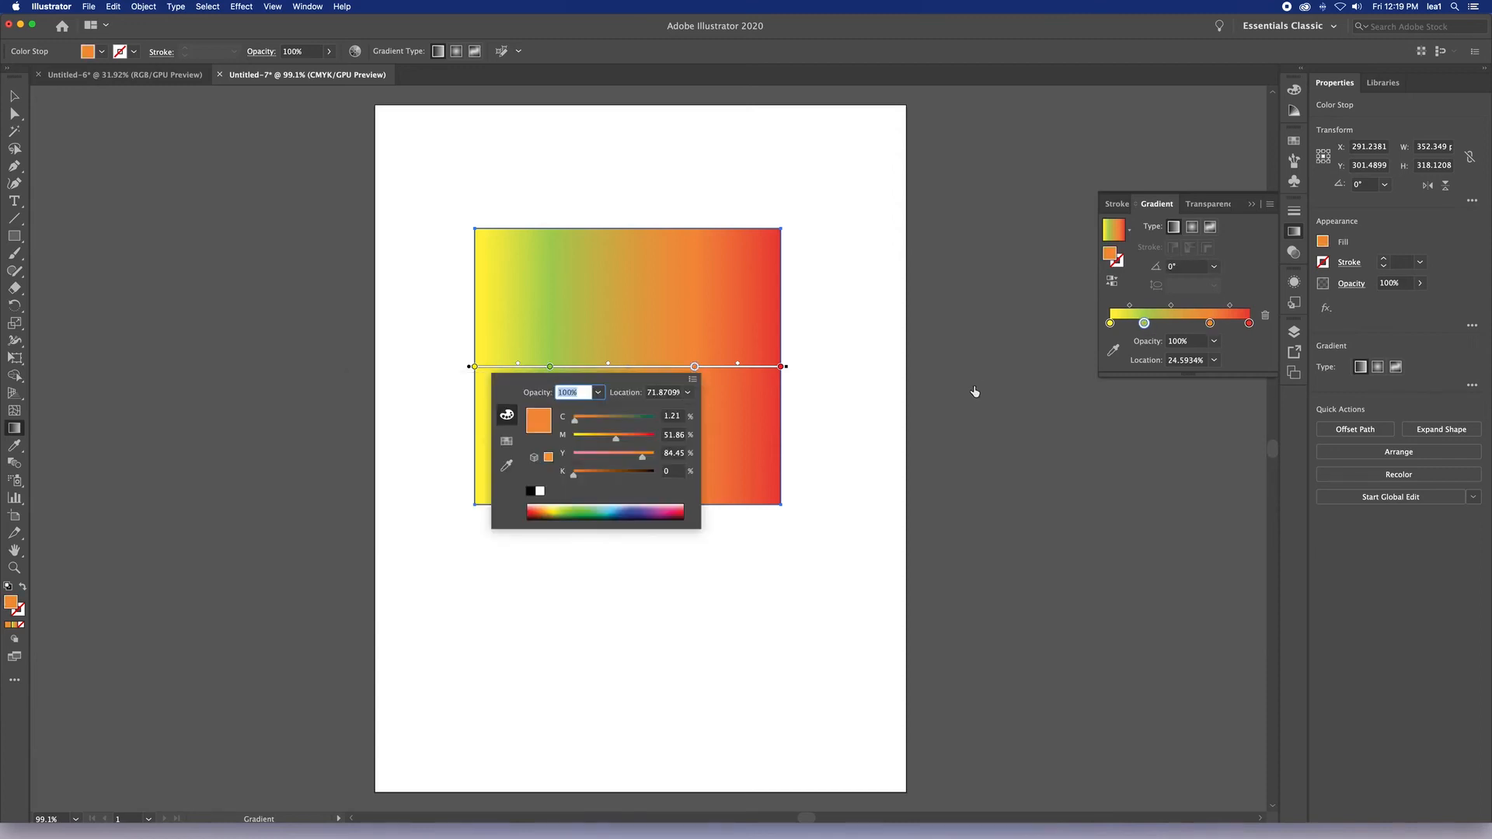
{"action": "left_click", "coordinate": [644, 511]}
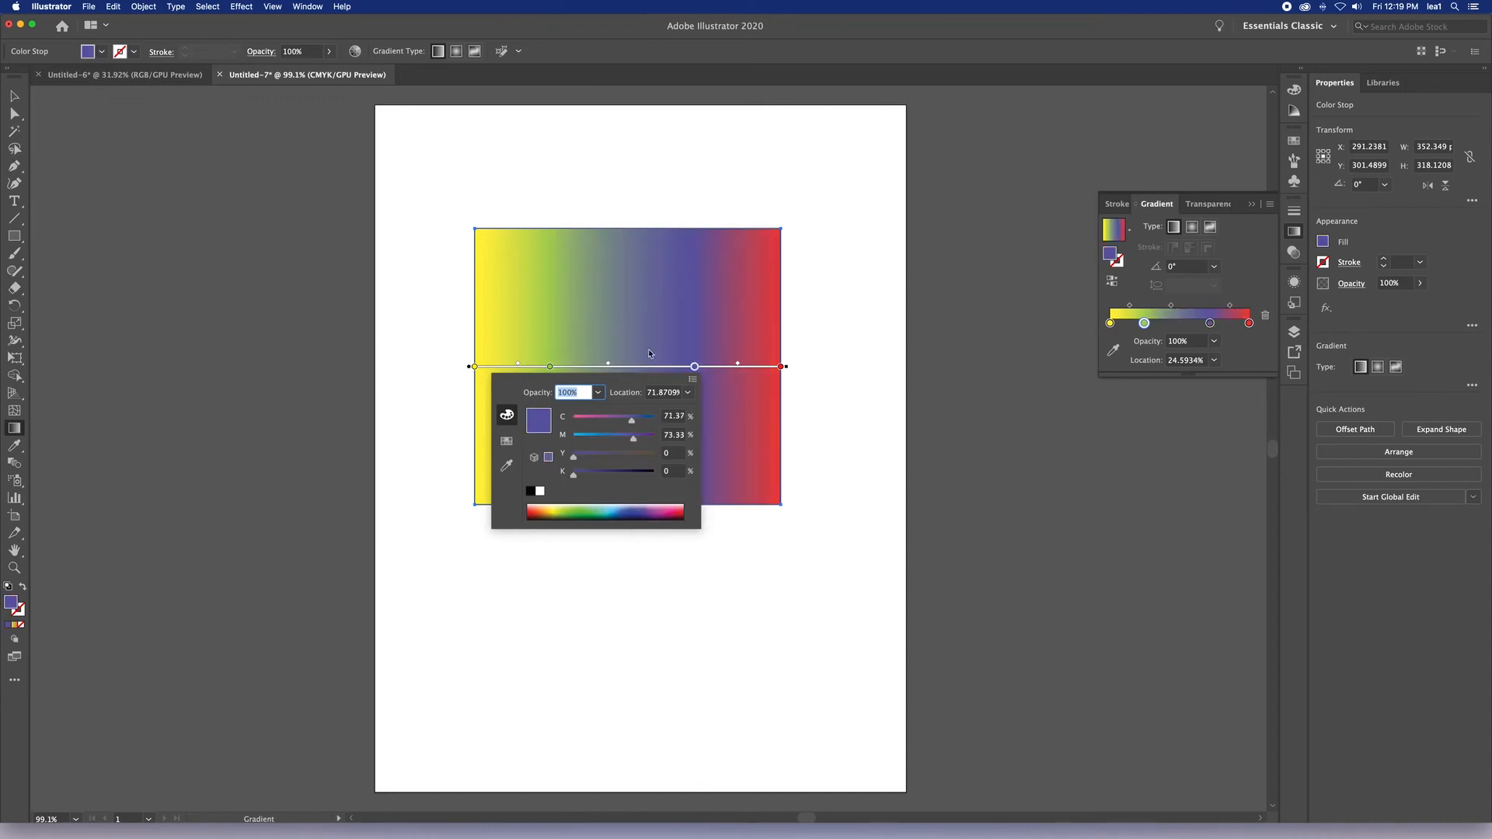
{"action": "left_click", "coordinate": [585, 290]}
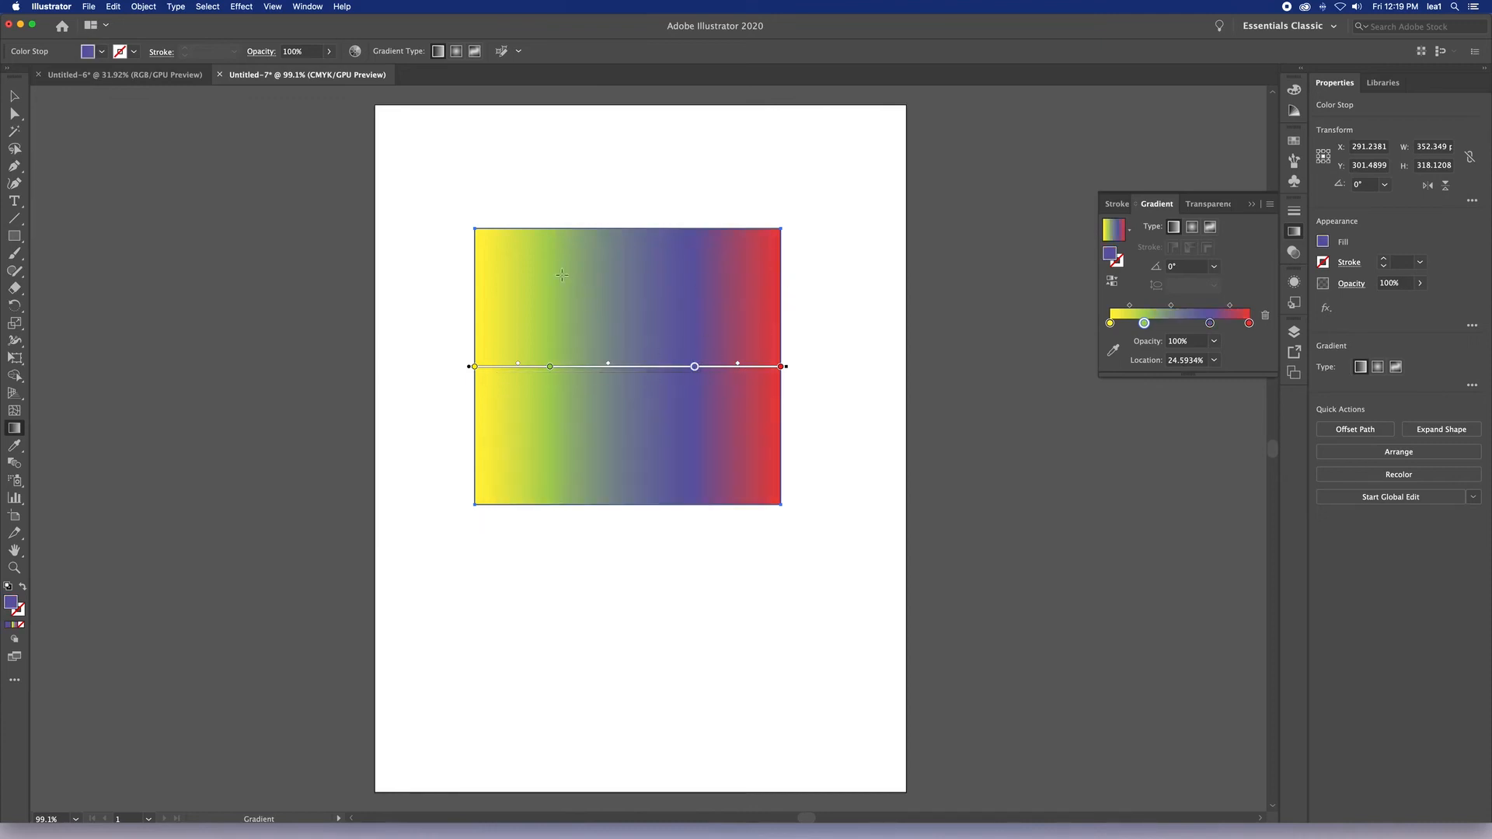
Redraw the rectangle's linear gradient in several directions and lengths, ending on a long diagonal of about -40° from upper left to lower right.
{"action": "mouse_move", "coordinate": [494, 247]}
{"action": "left_mouse_down"}
{"action": "mouse_move", "coordinate": [666, 426]}
{"action": "mouse_move", "coordinate": [742, 469]}
{"action": "left_mouse_up"}
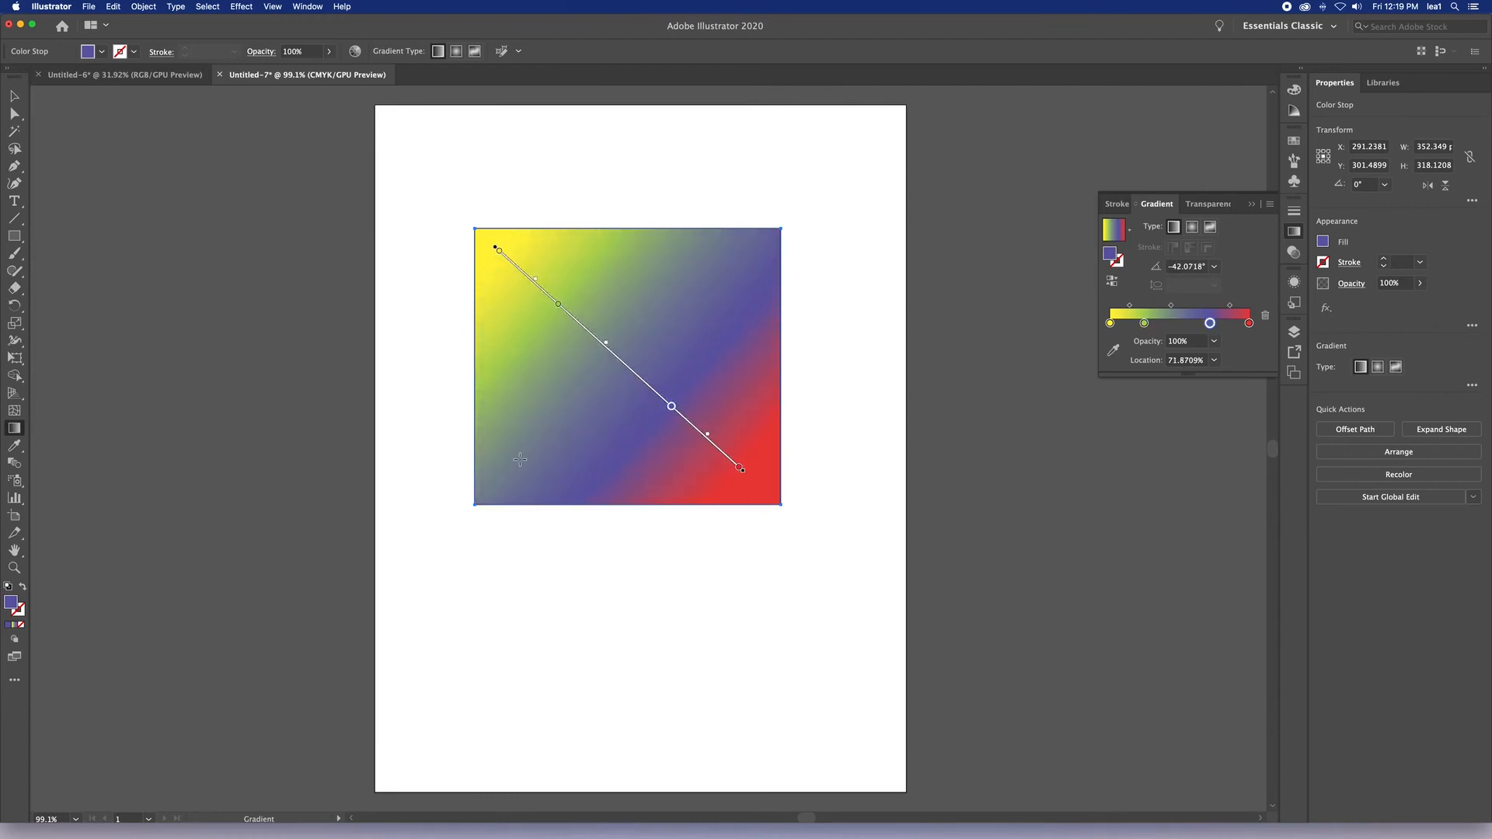
{"action": "left_click_drag", "start_coordinate": [517, 460], "coordinate": [726, 284]}
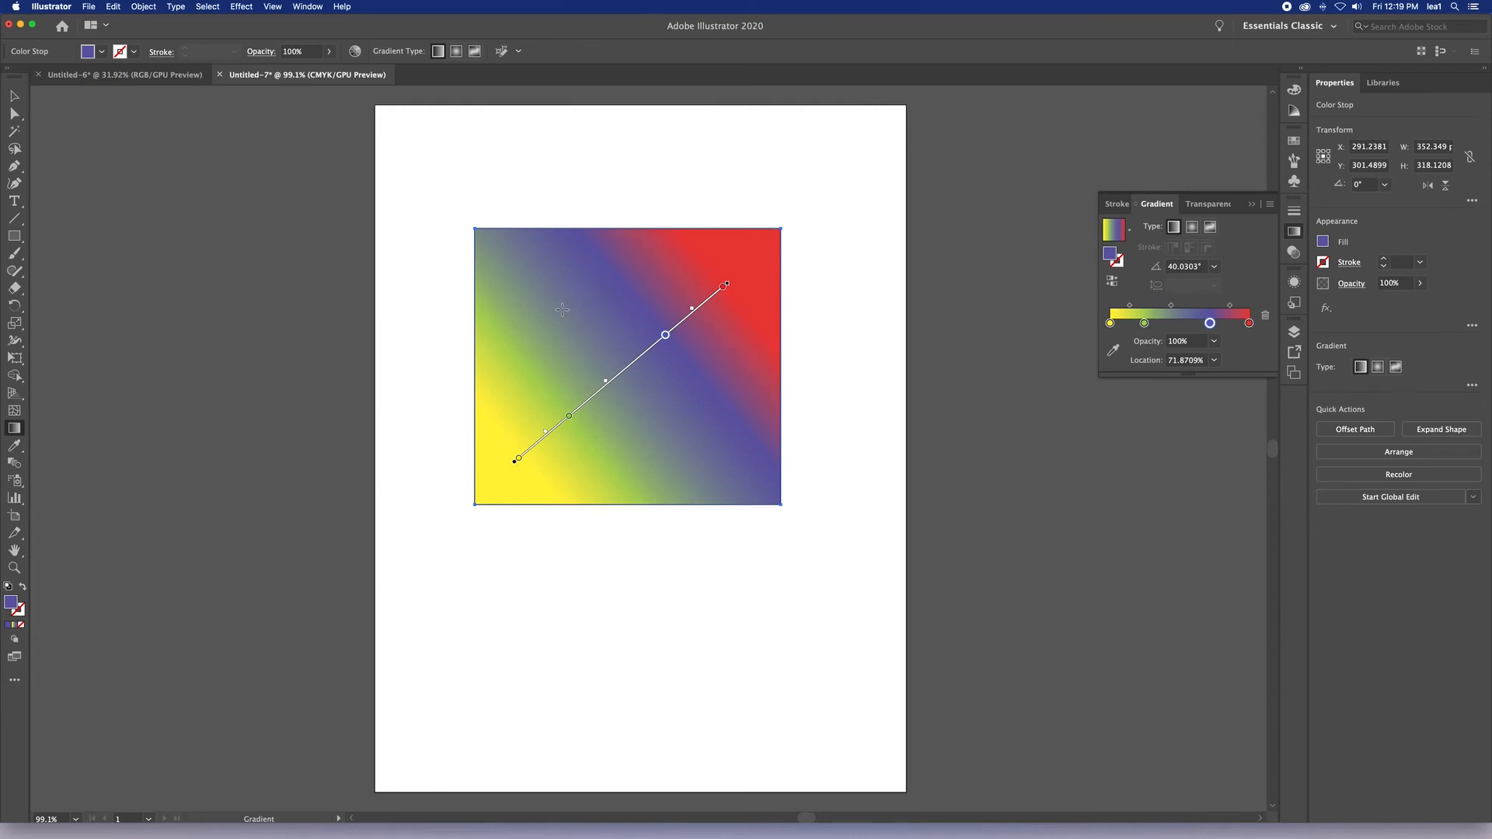
{"action": "left_click_drag", "start_coordinate": [494, 241], "coordinate": [748, 485]}
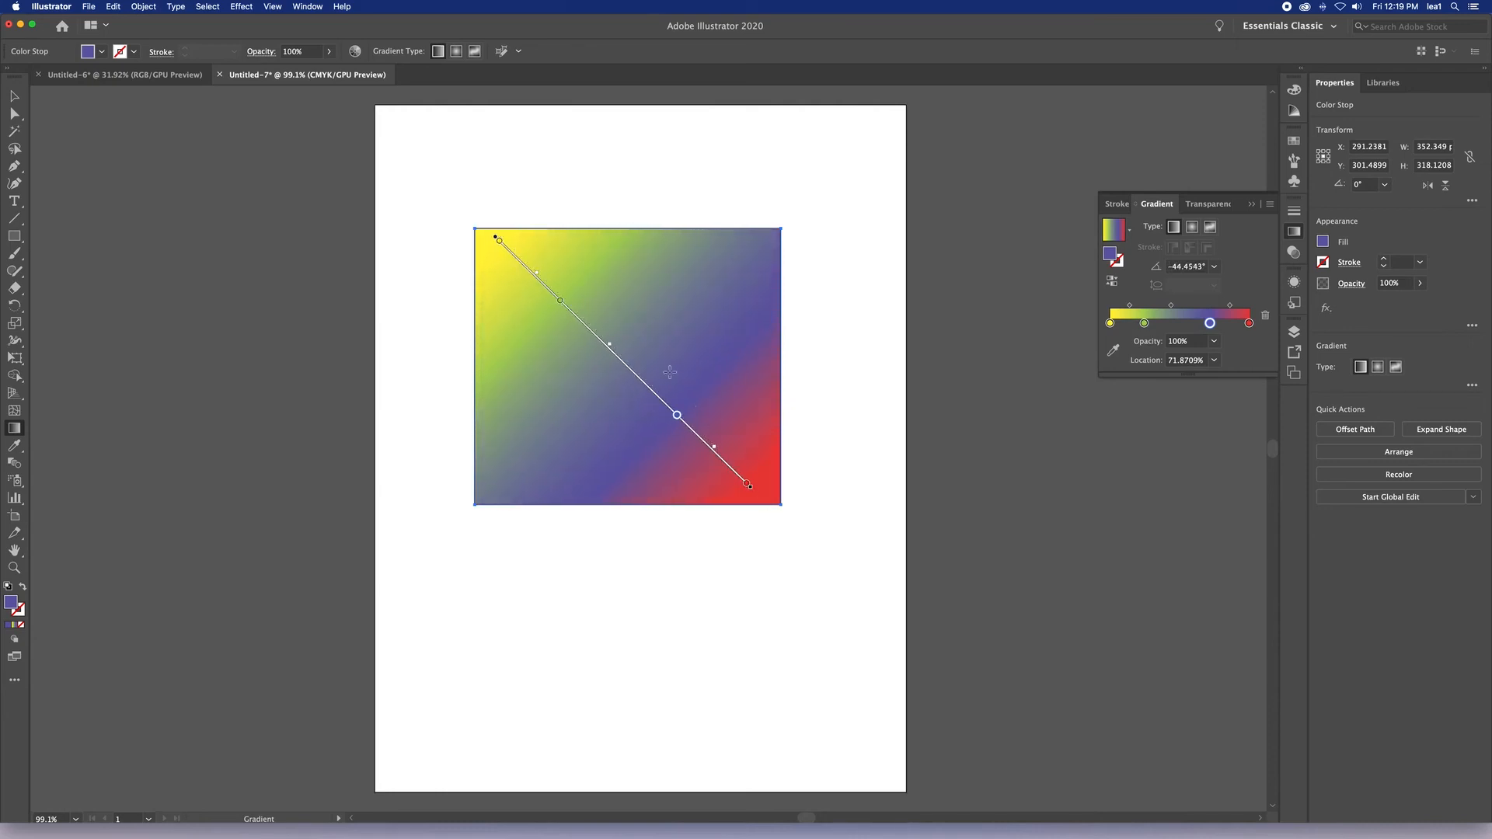
{"action": "left_click_drag", "start_coordinate": [611, 351], "coordinate": [647, 384]}
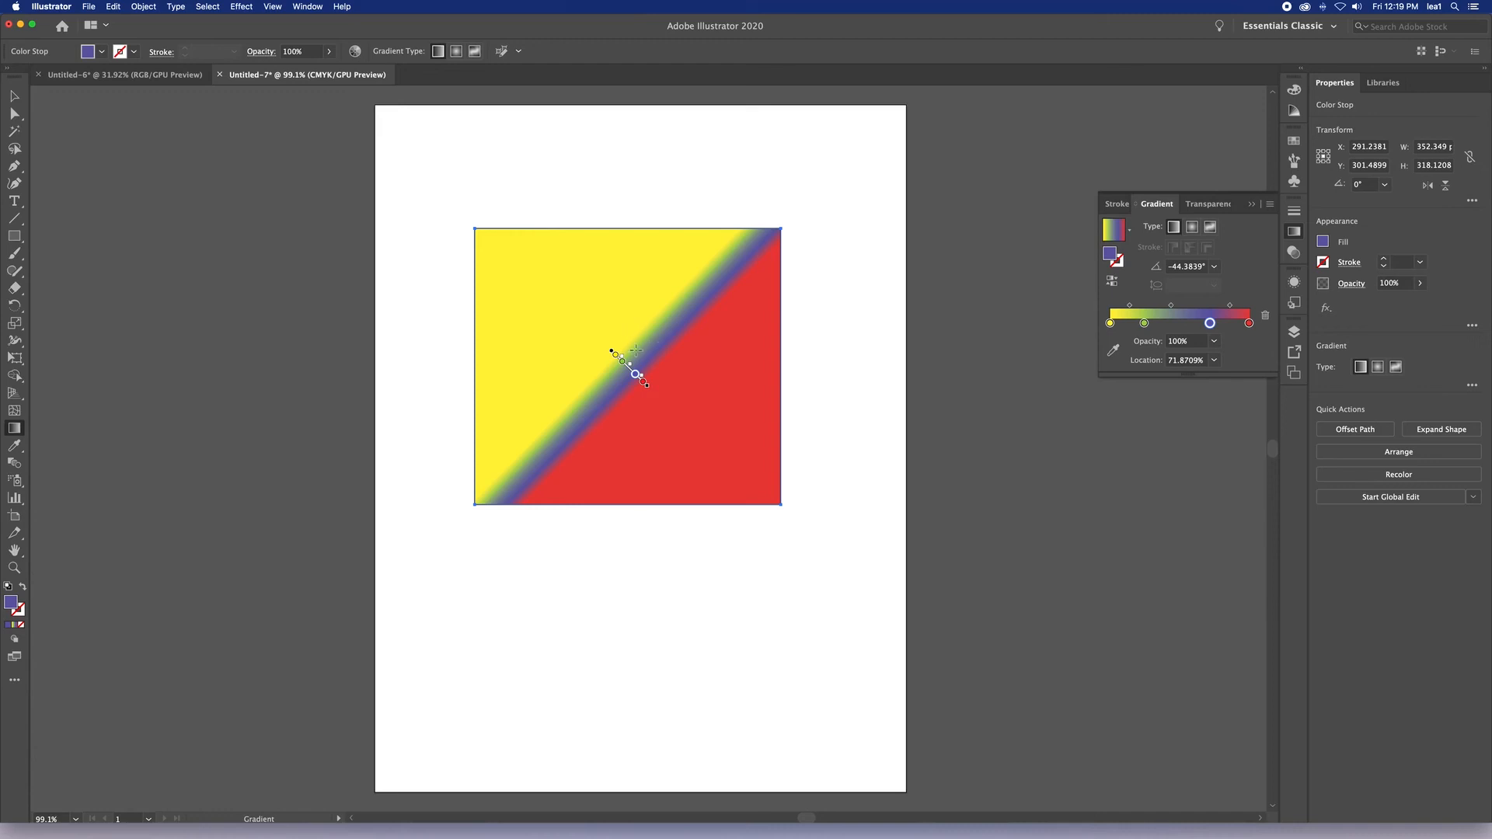
{"action": "left_click_drag", "start_coordinate": [502, 259], "coordinate": [761, 480]}
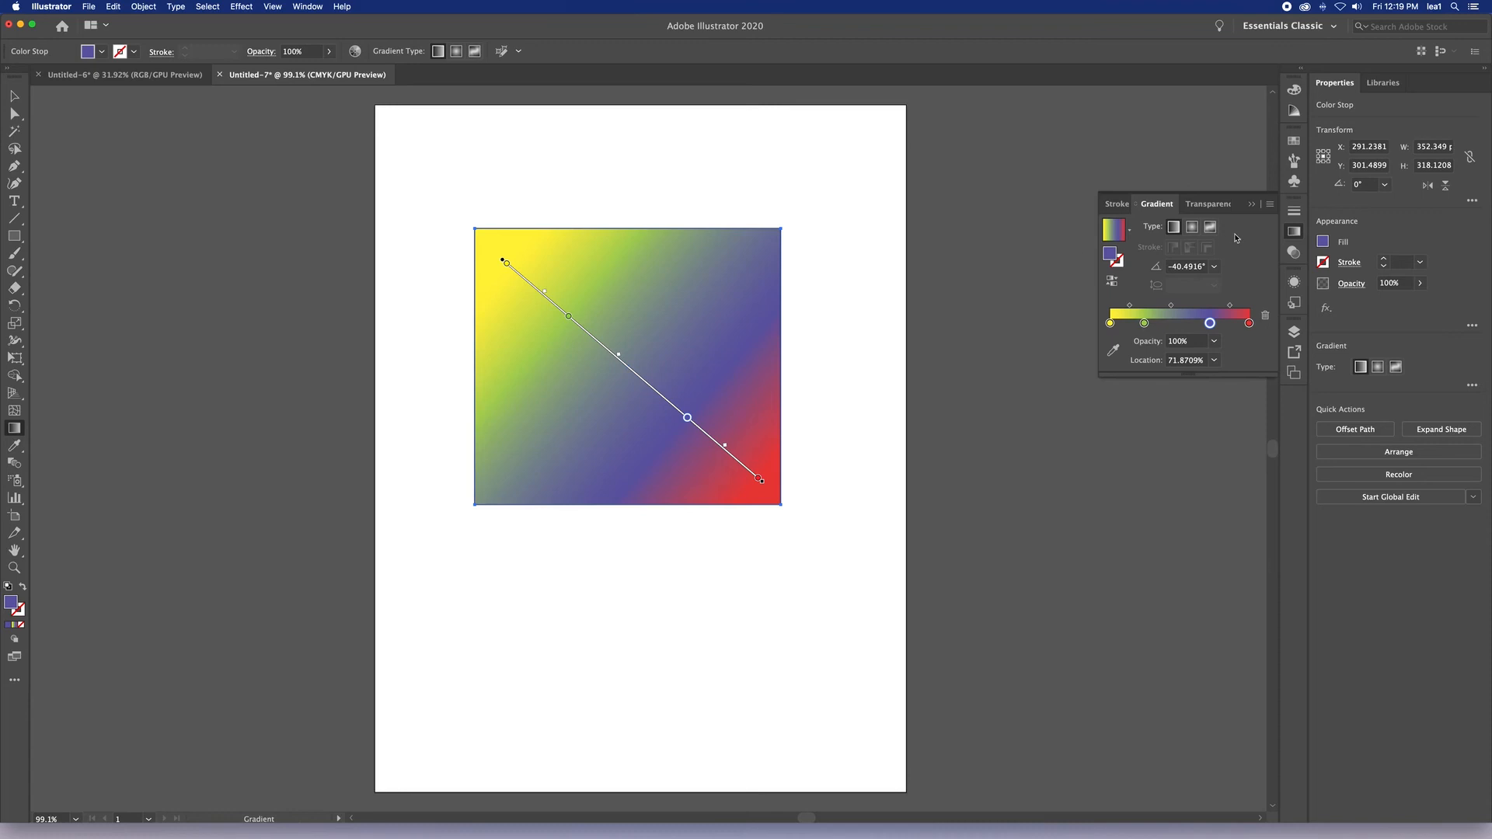
Switch the rectangle's gradient to radial and redraw it from the lower-left area toward the upper right at about 32°.
{"action": "left_click", "coordinate": [1192, 227]}
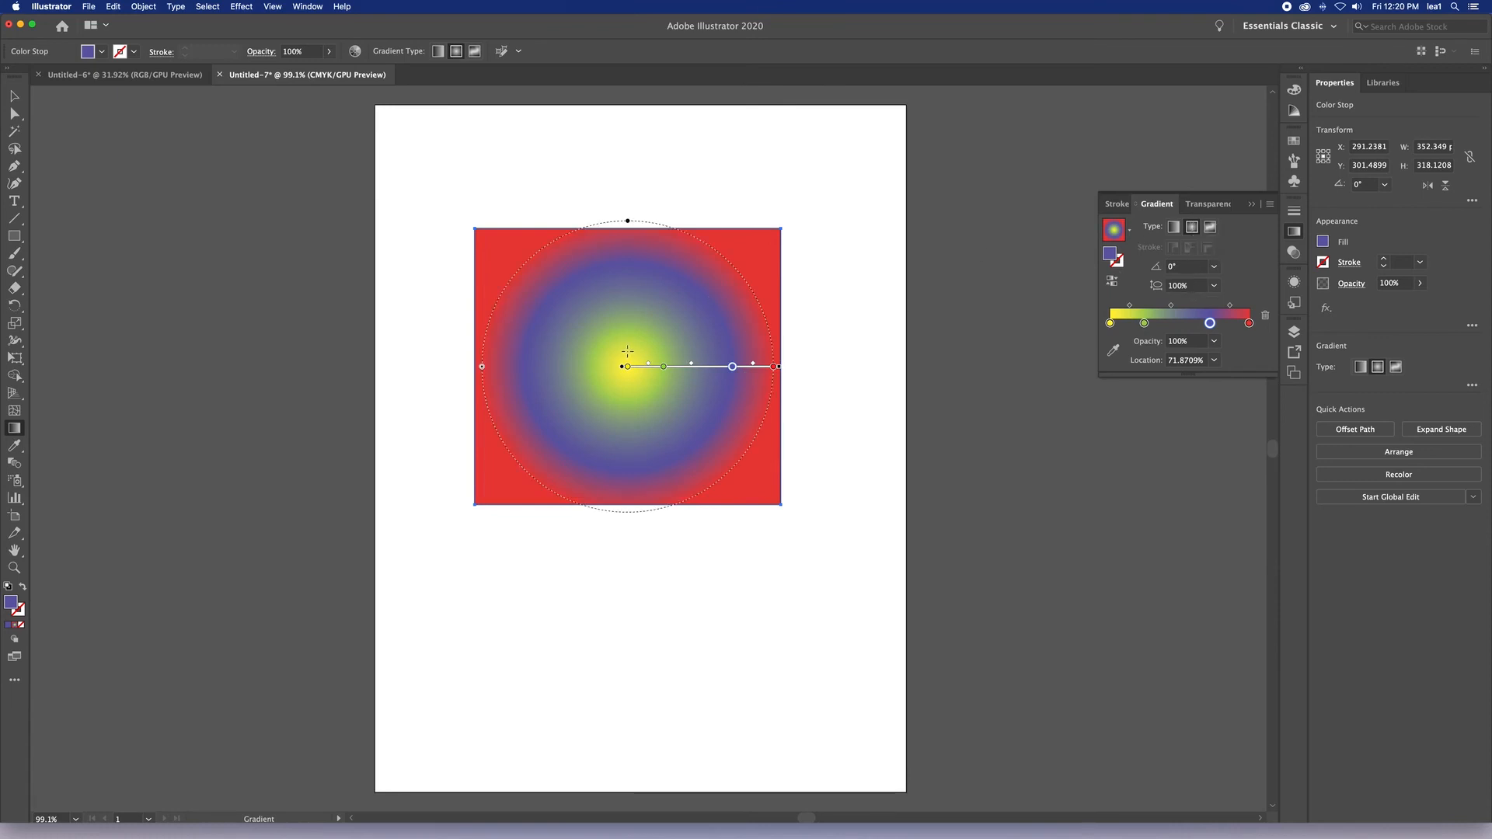
{"action": "left_click_drag", "start_coordinate": [620, 352], "coordinate": [711, 385]}
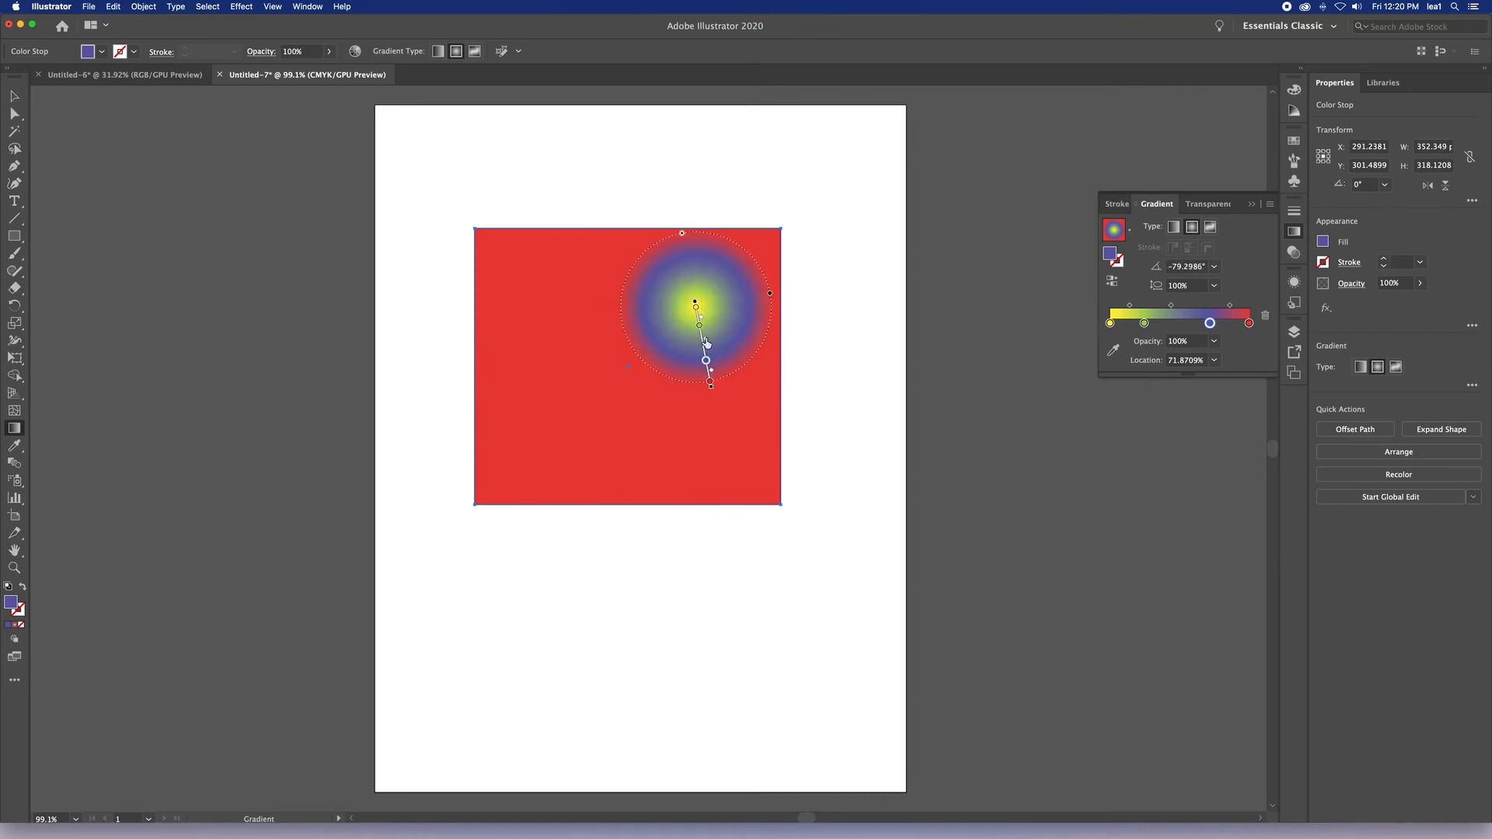
{"action": "left_click_drag", "start_coordinate": [541, 432], "coordinate": [707, 338]}
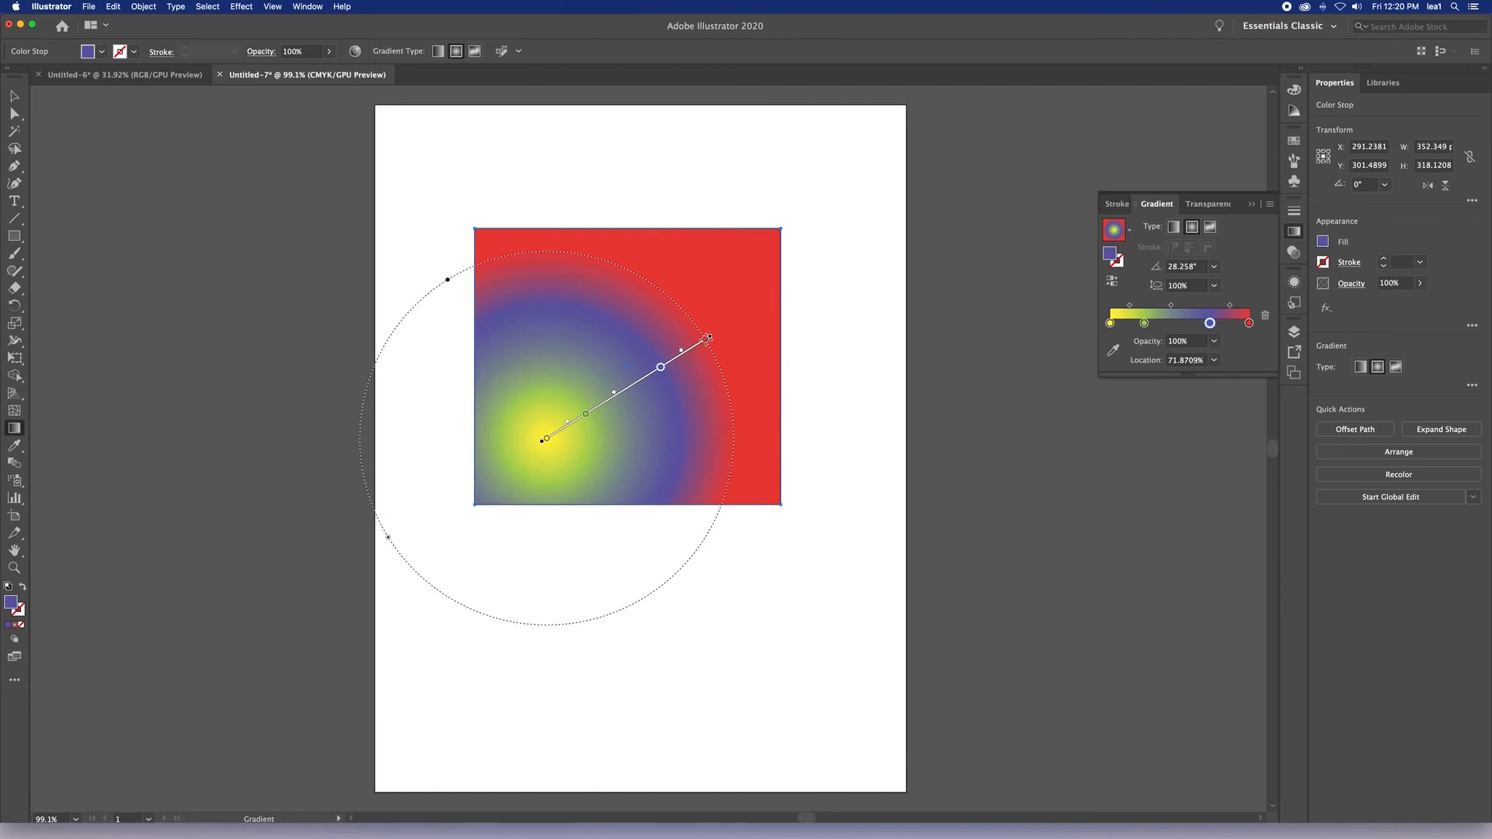
{"action": "left_click_drag", "start_coordinate": [708, 337], "coordinate": [708, 337]}
Remove the green and blue-violet stops from the radial gradient, keeping only yellow and red.
{"action": "left_click_drag", "start_coordinate": [1210, 322], "coordinate": [1148, 348]}
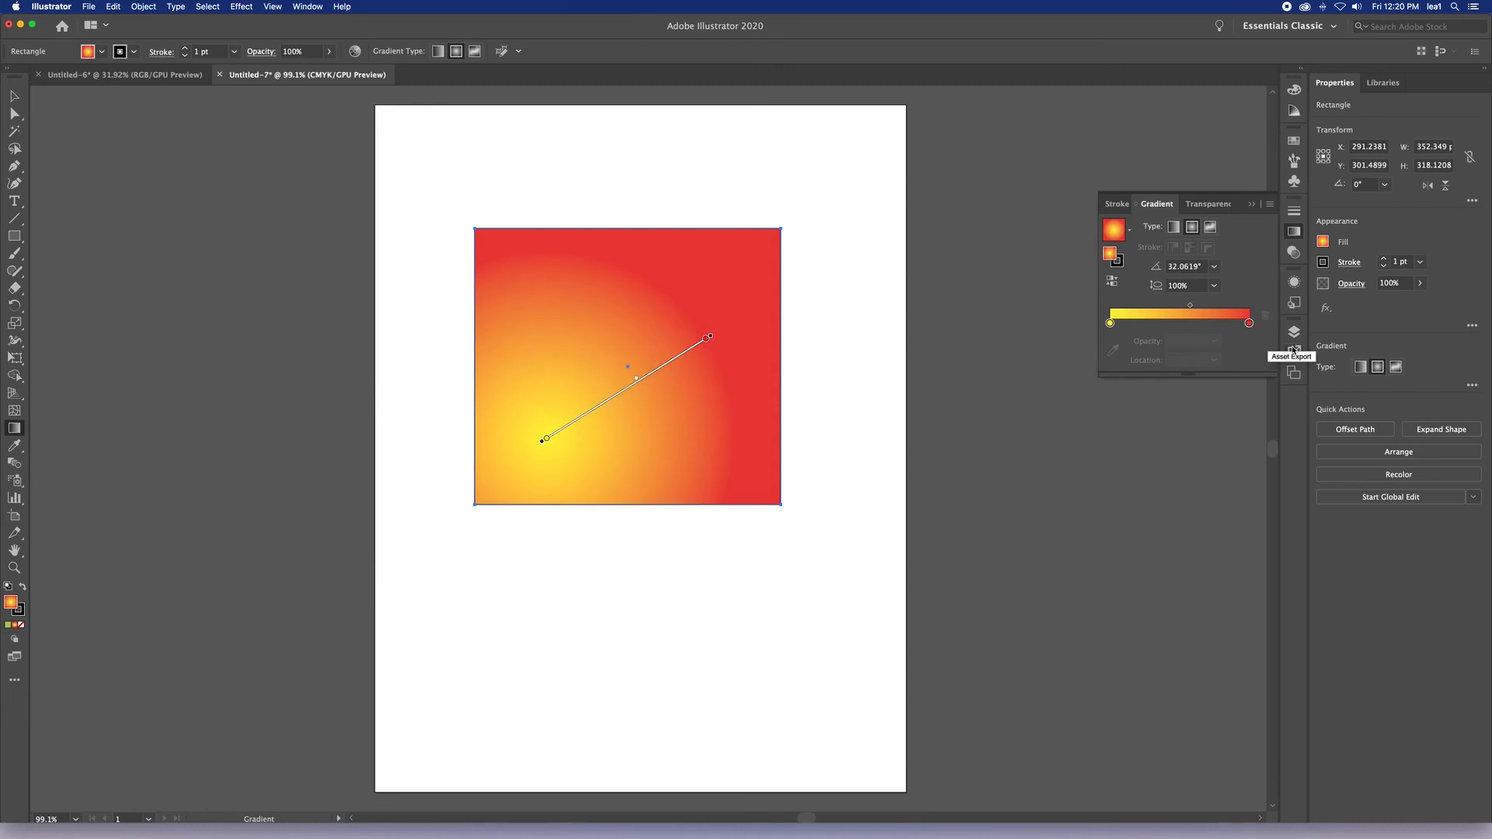
Try opacities of 0%, 50%, 80% and 90% on the radial gradient's red stop.
{"action": "left_click", "coordinate": [1249, 324]}
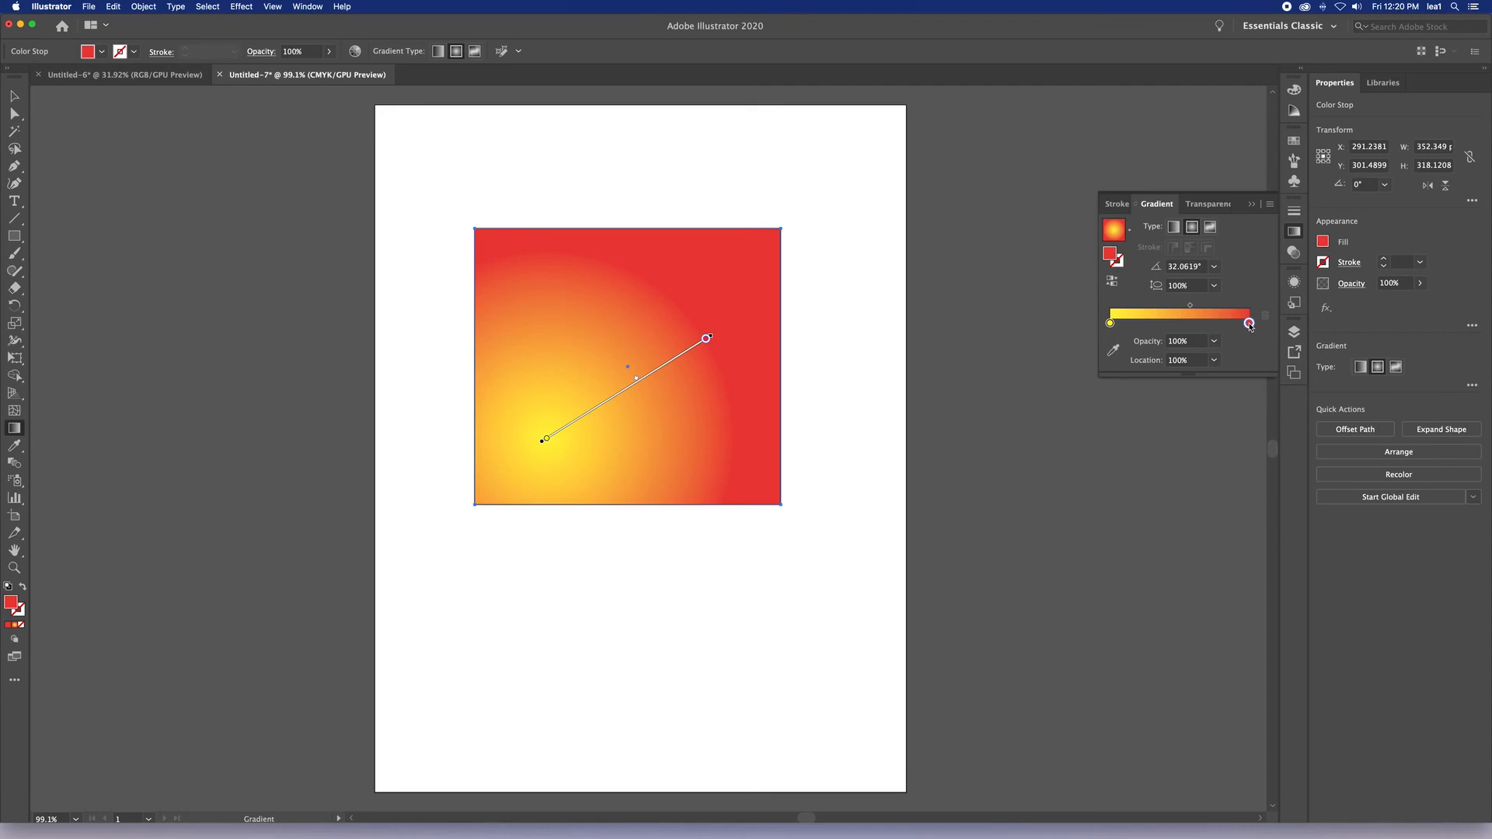
{"action": "left_click", "coordinate": [1214, 342]}
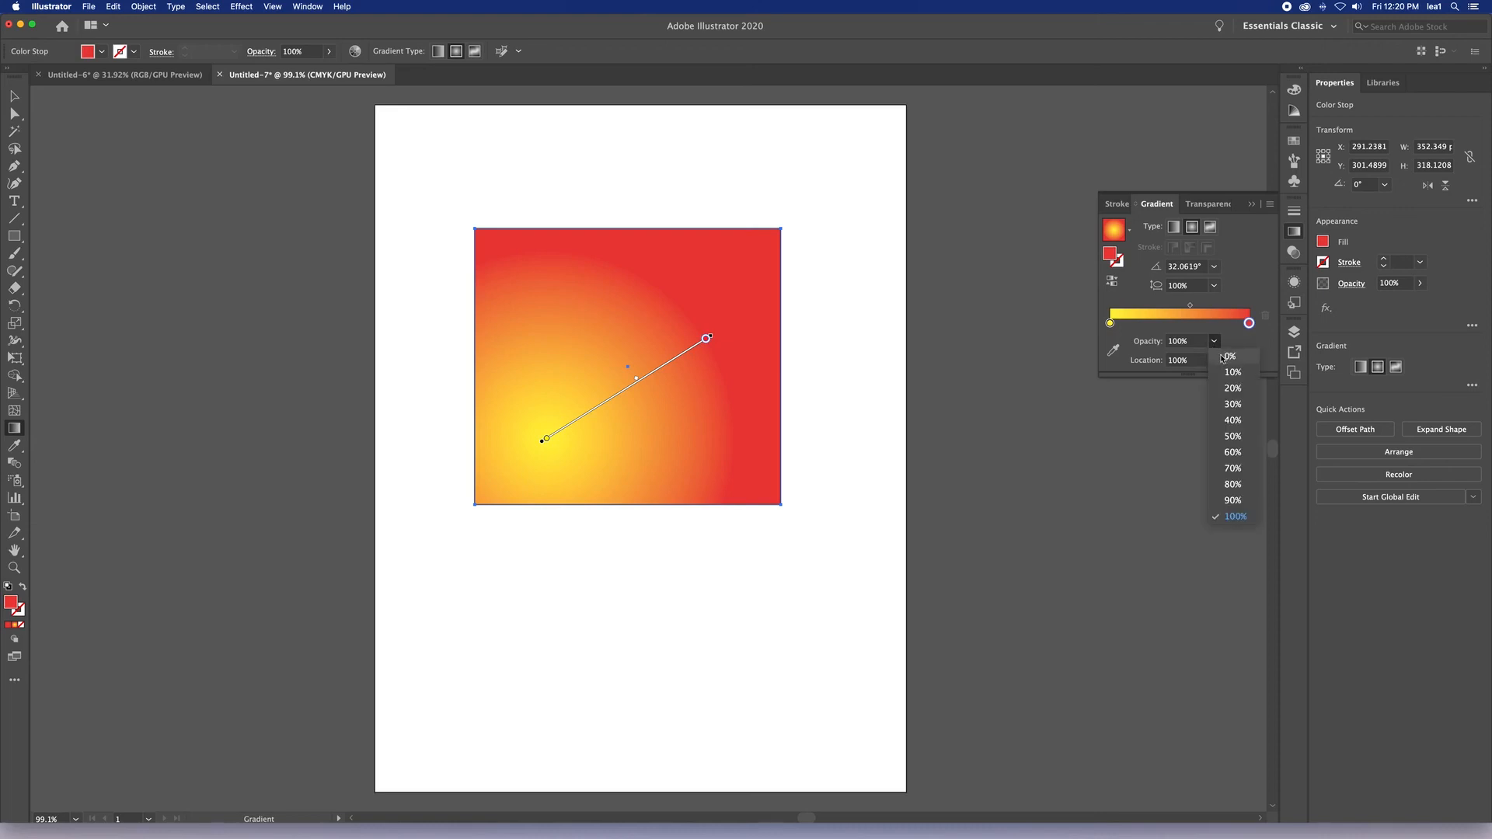
{"action": "left_click", "coordinate": [1223, 357]}
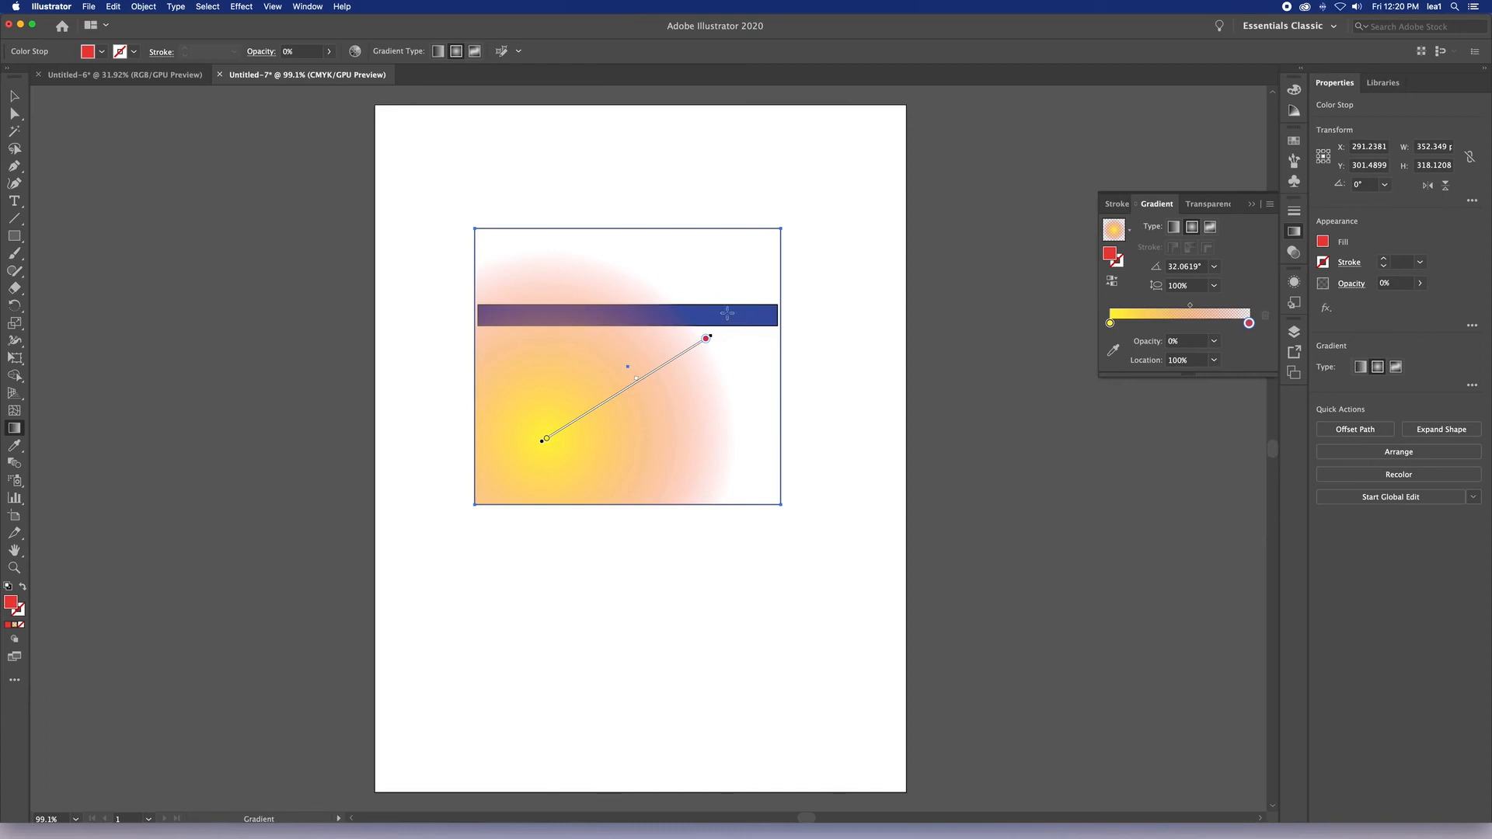
{"action": "left_click", "coordinate": [1214, 341]}
{"action": "left_click", "coordinate": [1233, 436]}
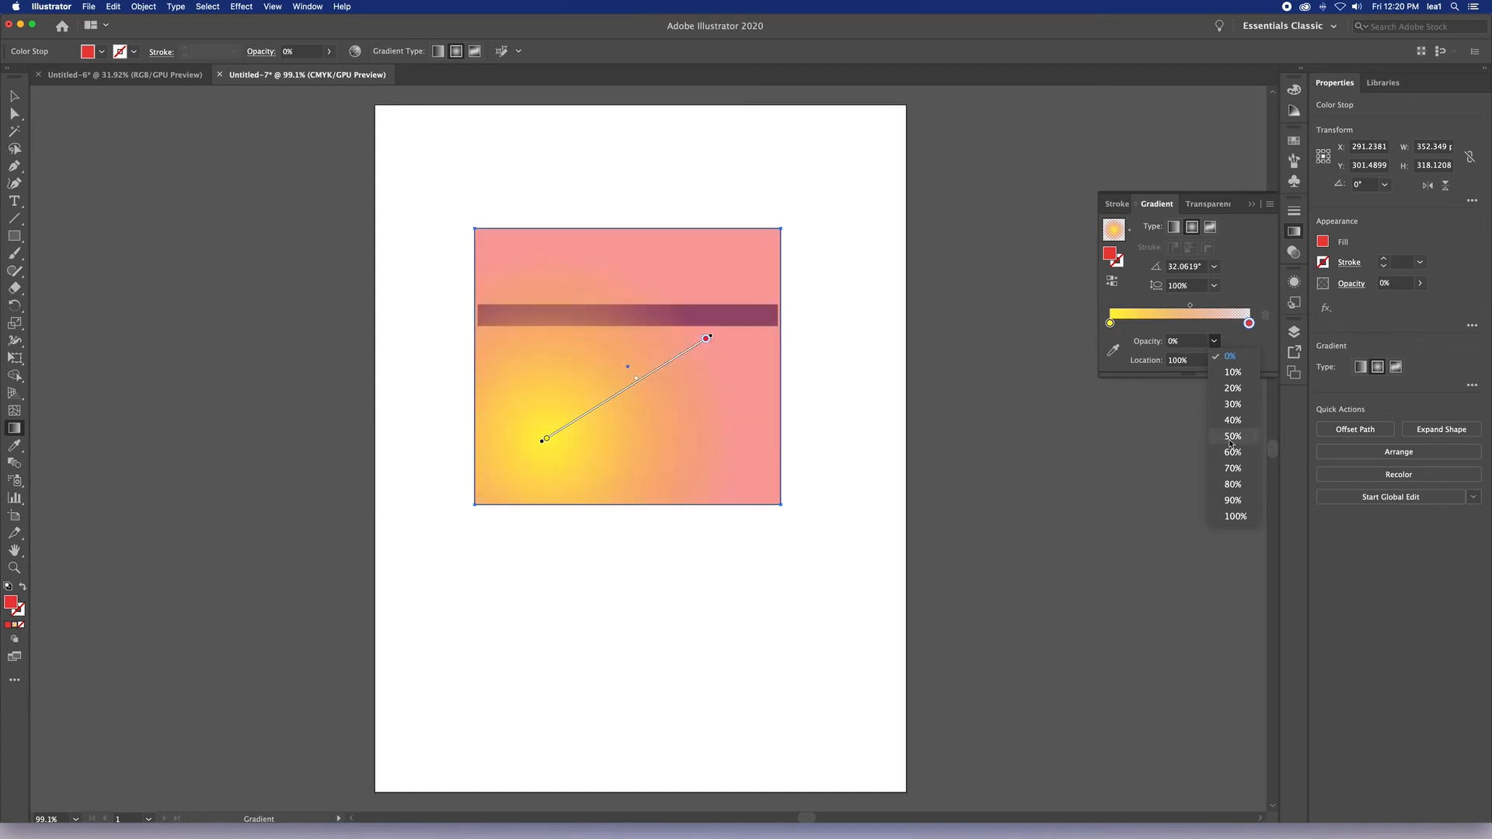
{"action": "left_click", "coordinate": [1214, 341]}
{"action": "left_click", "coordinate": [1225, 485]}
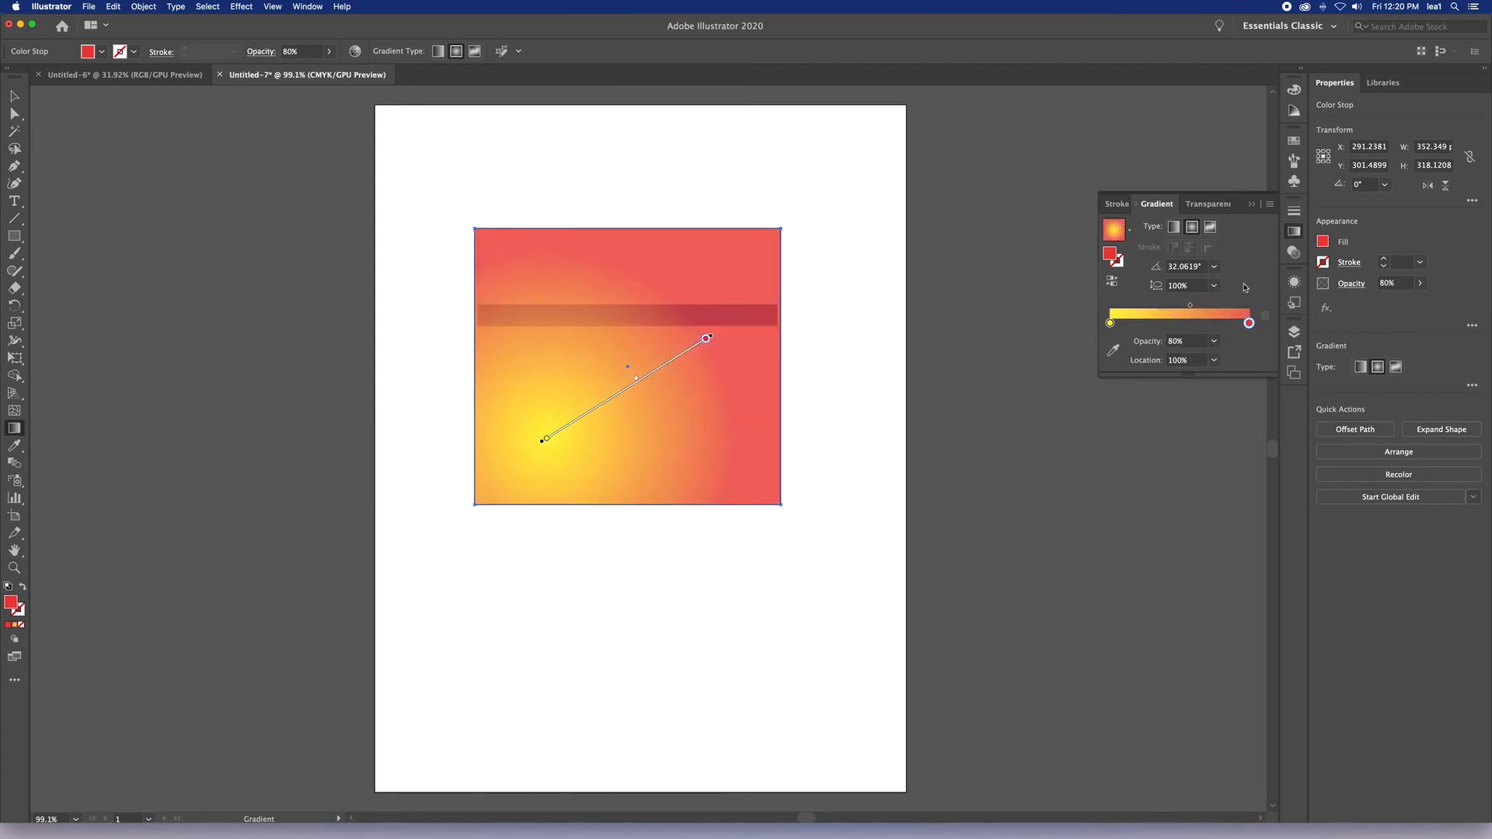
{"action": "left_click", "coordinate": [1214, 342]}
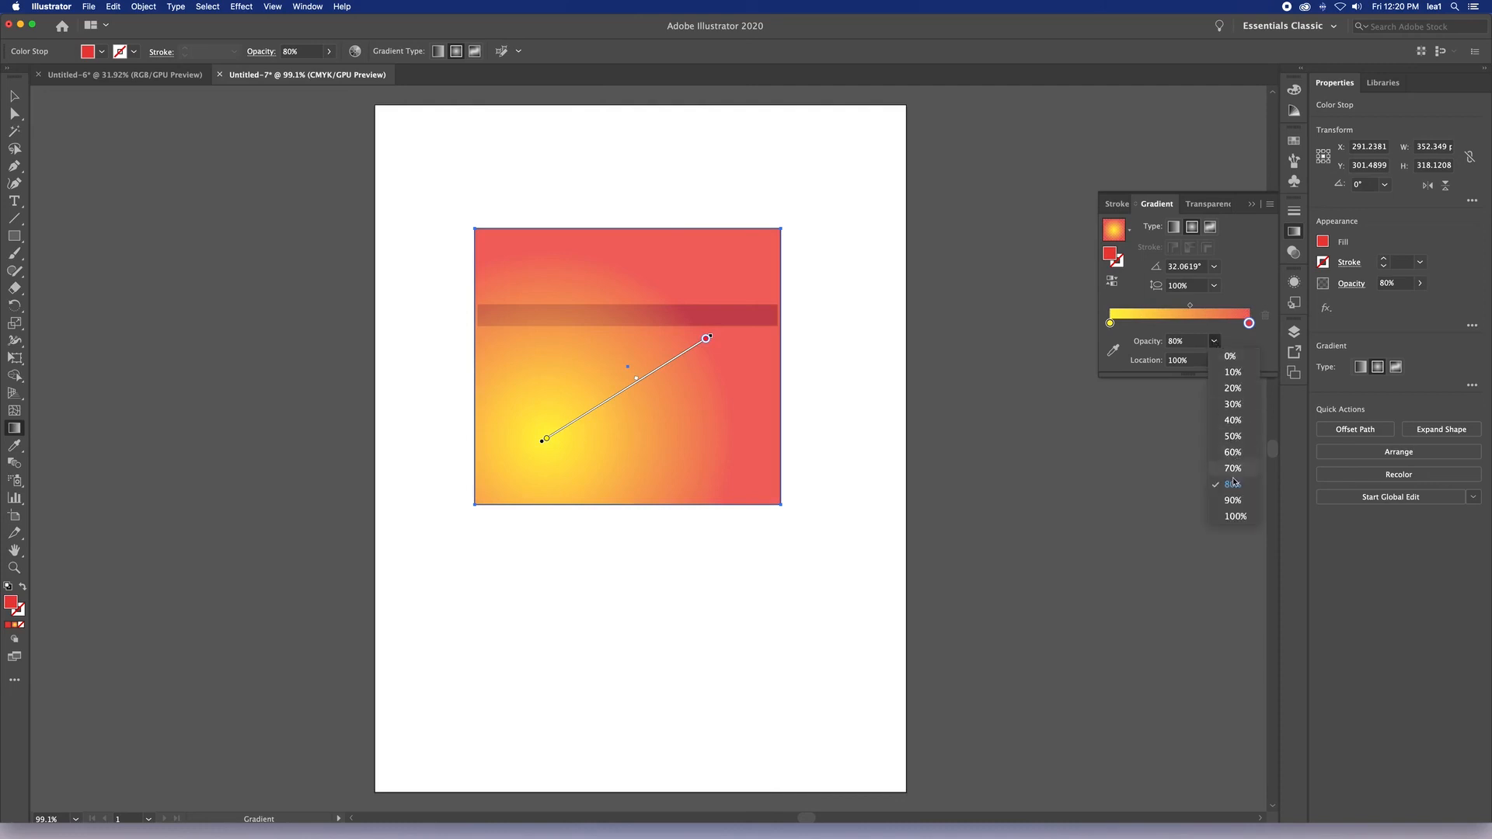
{"action": "left_click", "coordinate": [1233, 501]}
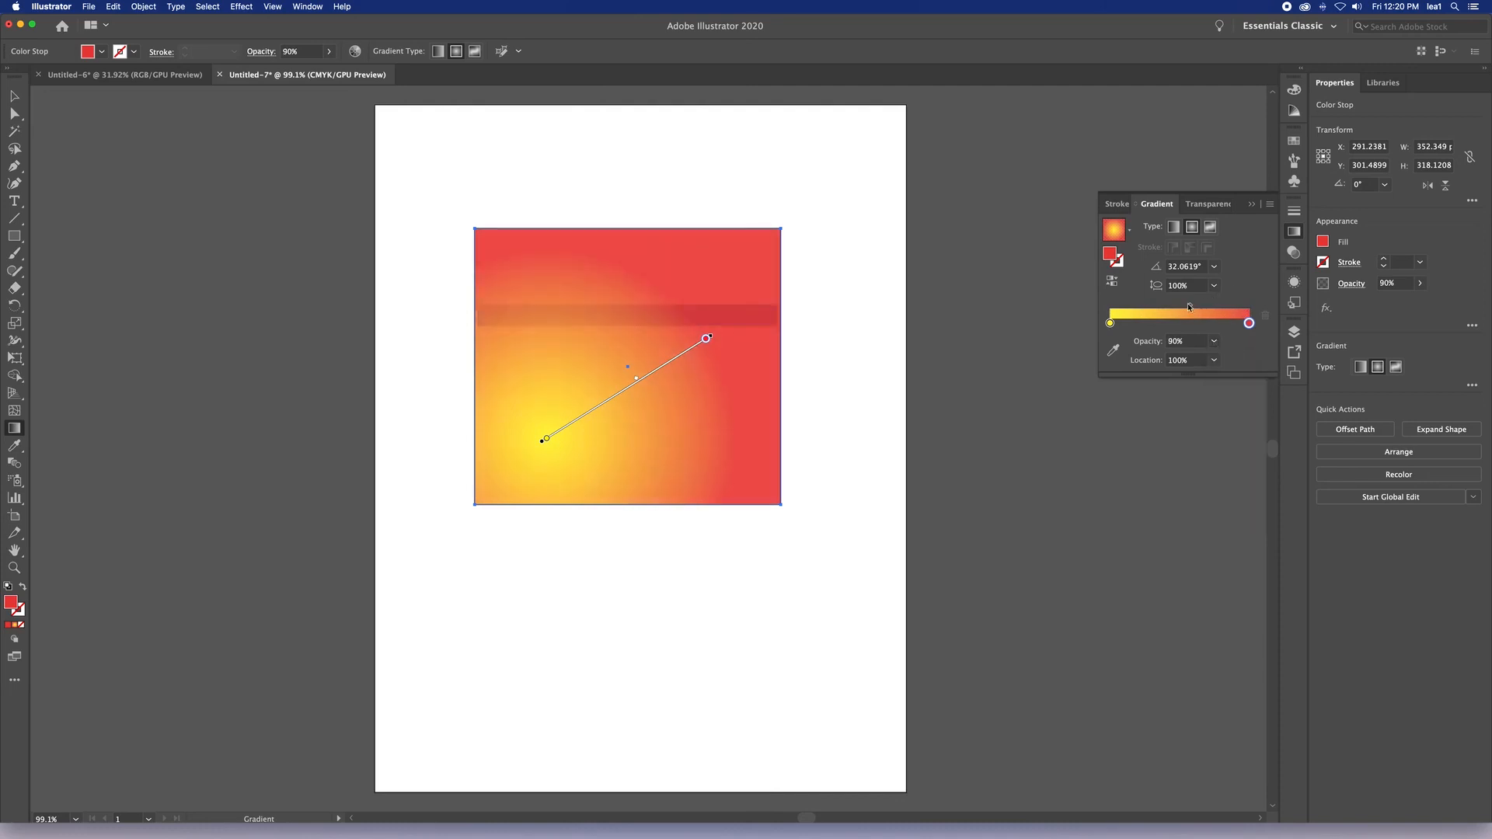
Move the midpoint between the yellow and red stops to about 77% and set the red stop's opacity to 100%.
{"action": "left_click_drag", "start_coordinate": [1189, 307], "coordinate": [1240, 308]}
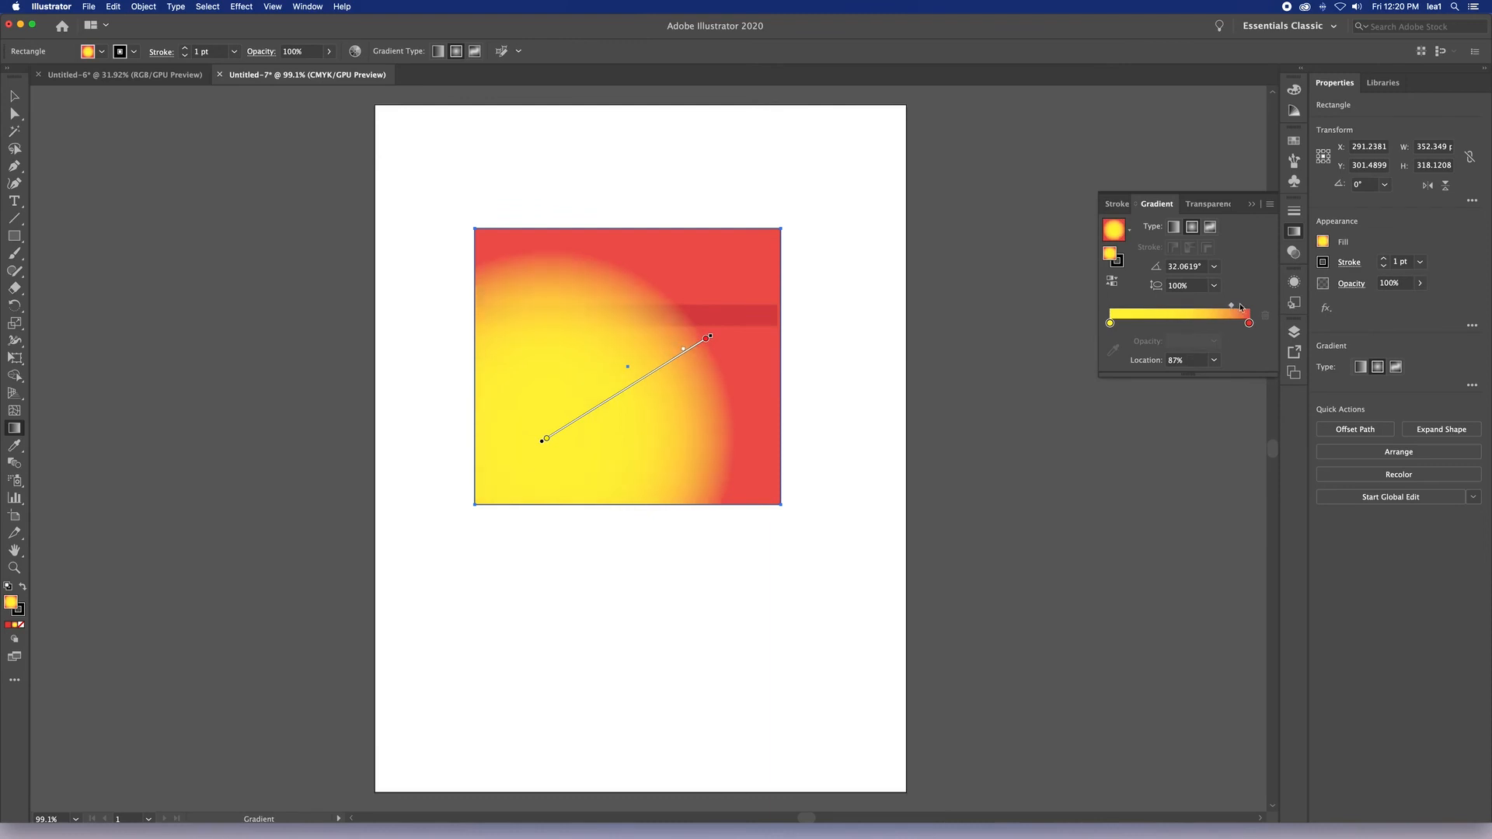
{"action": "left_click_drag", "start_coordinate": [1232, 307], "coordinate": [1219, 308]}
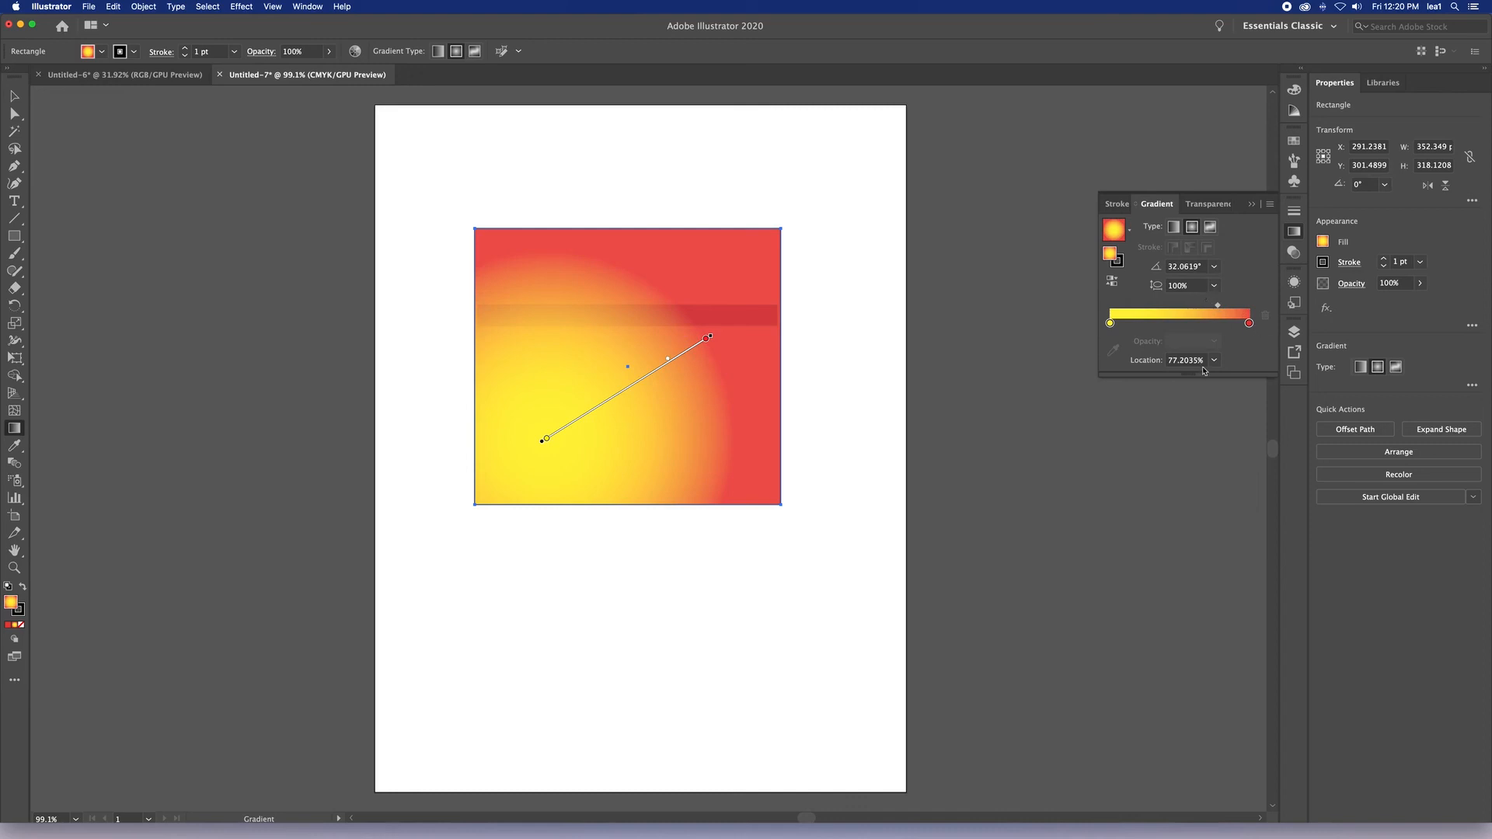
{"action": "left_click", "coordinate": [1249, 323]}
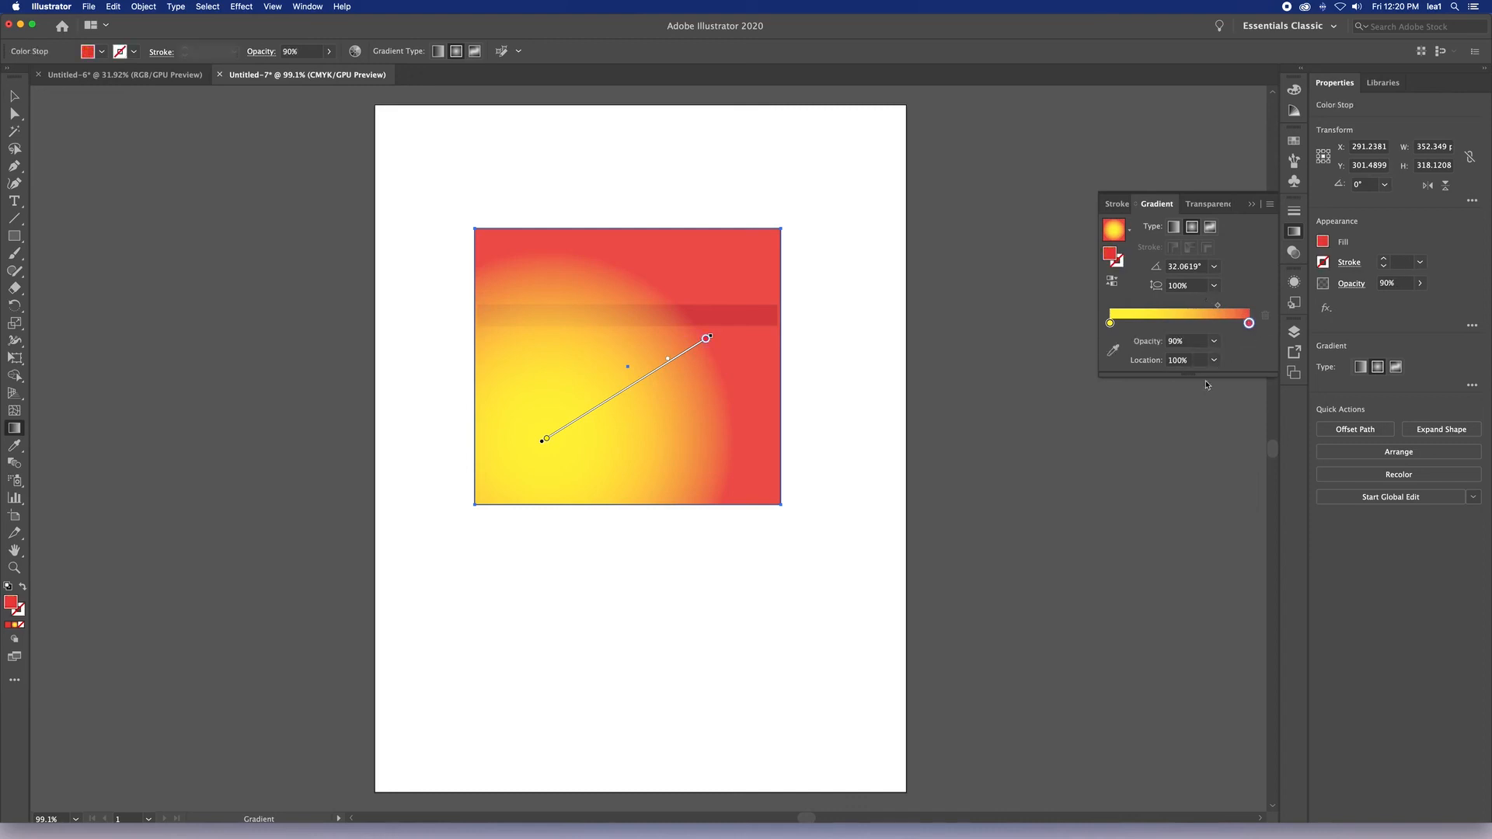
{"action": "left_click", "coordinate": [1213, 341]}
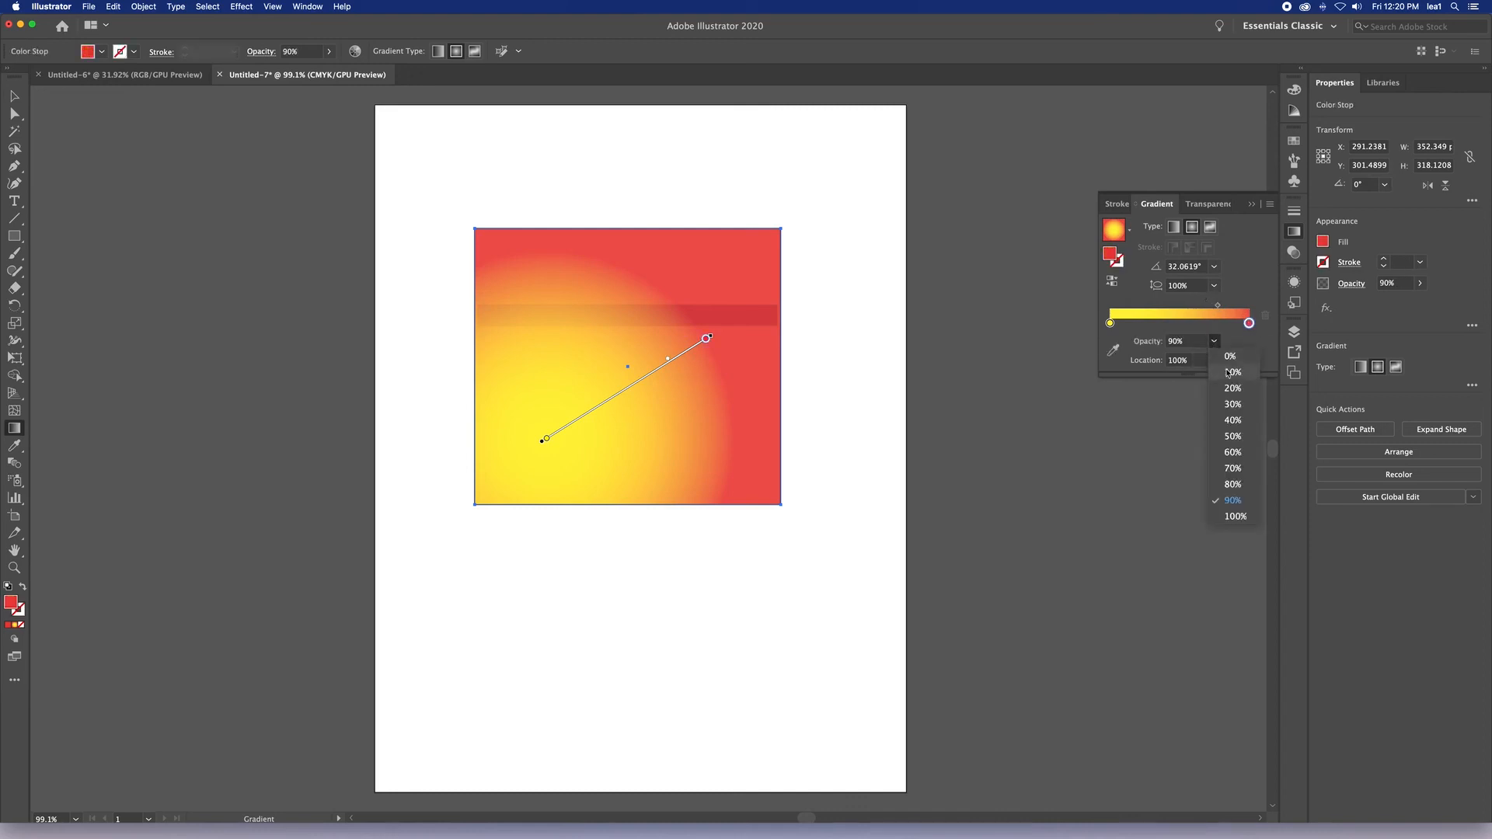
{"action": "left_click", "coordinate": [1236, 516]}
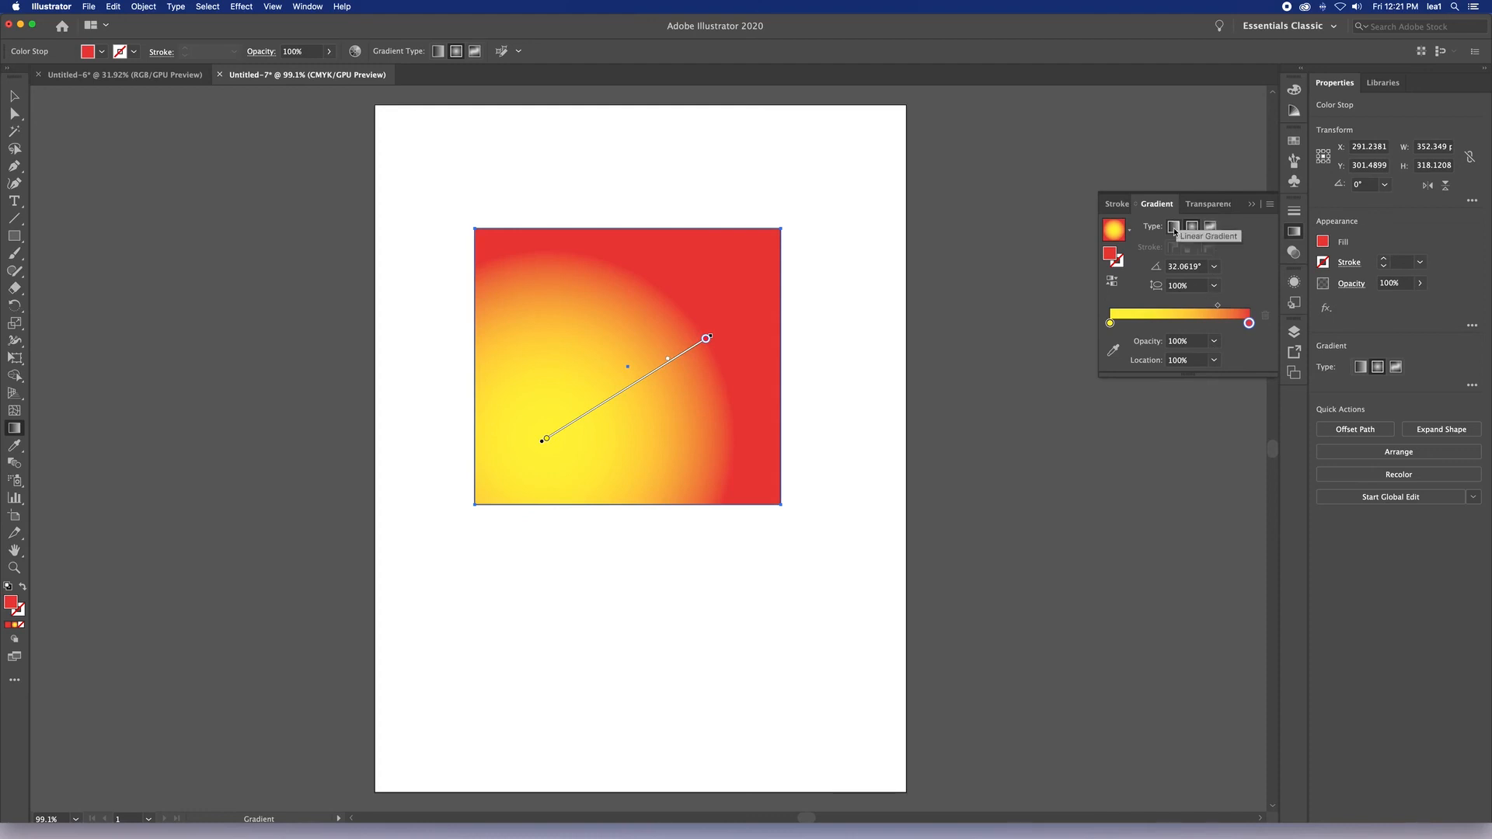
Convert the fill to a freeform gradient in Lines mode and draw a horizontal color line across the rectangle's middle.
{"action": "left_click", "coordinate": [1210, 228]}
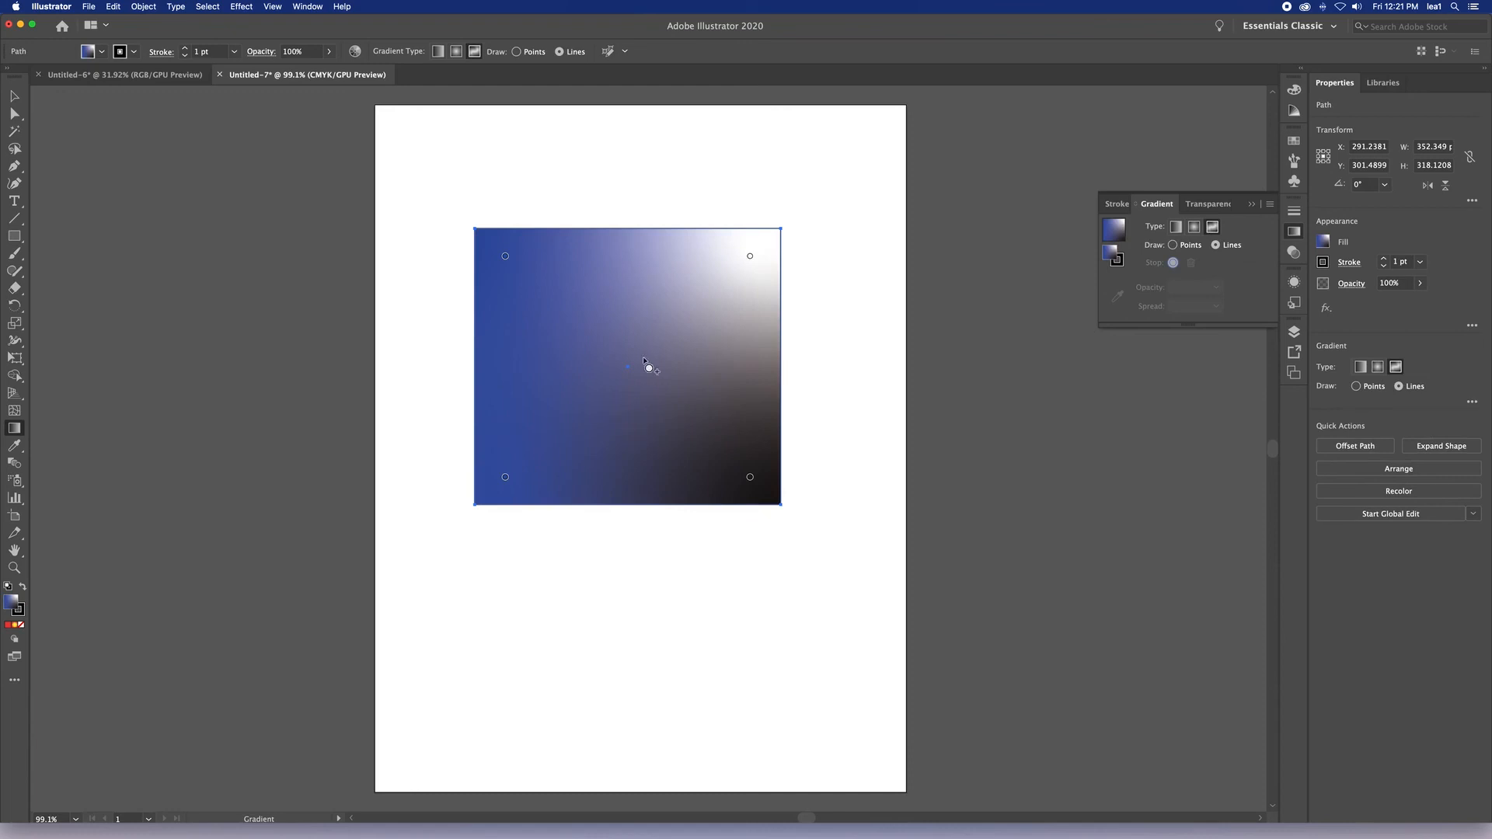
{"action": "left_click", "coordinate": [1173, 245]}
{"action": "left_click", "coordinate": [1215, 244]}
{"action": "left_click", "coordinate": [483, 358]}
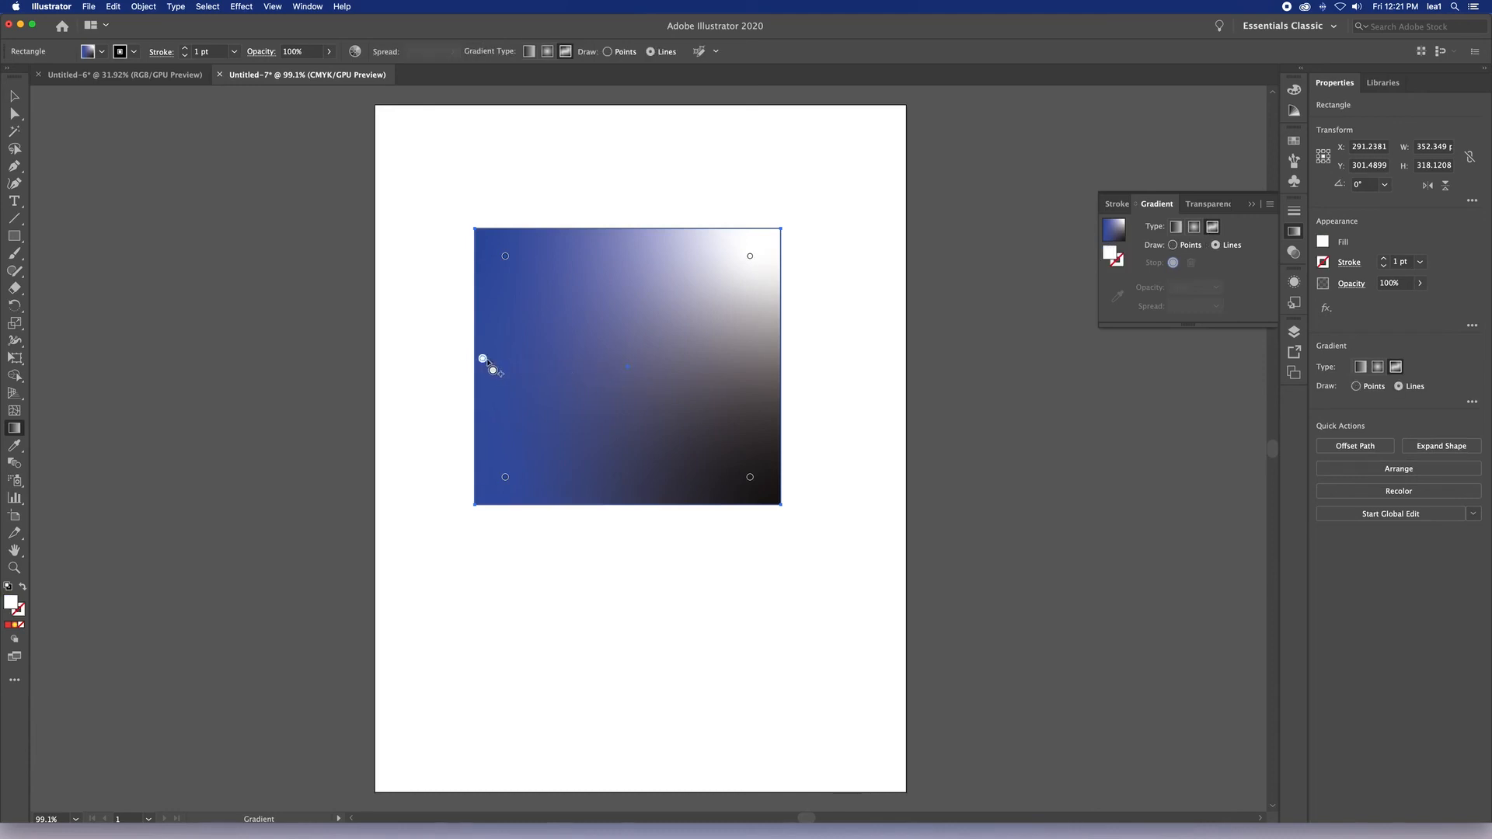
{"action": "left_click", "coordinate": [768, 358]}
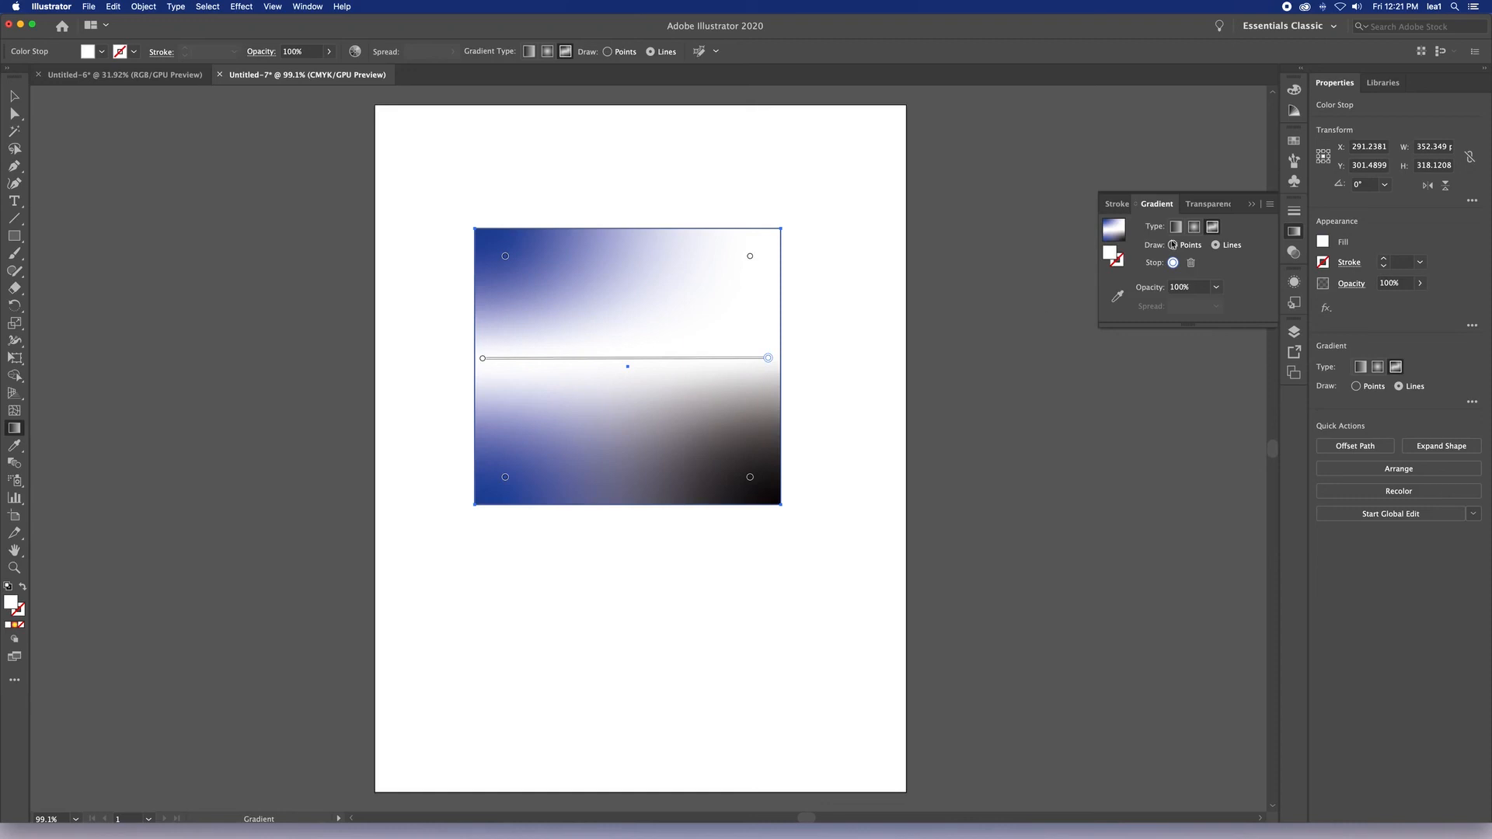
Switch the freeform gradient to Points mode and color the rectangle's upper-right stop light blue with 80% cyan.
{"action": "left_click", "coordinate": [750, 256]}
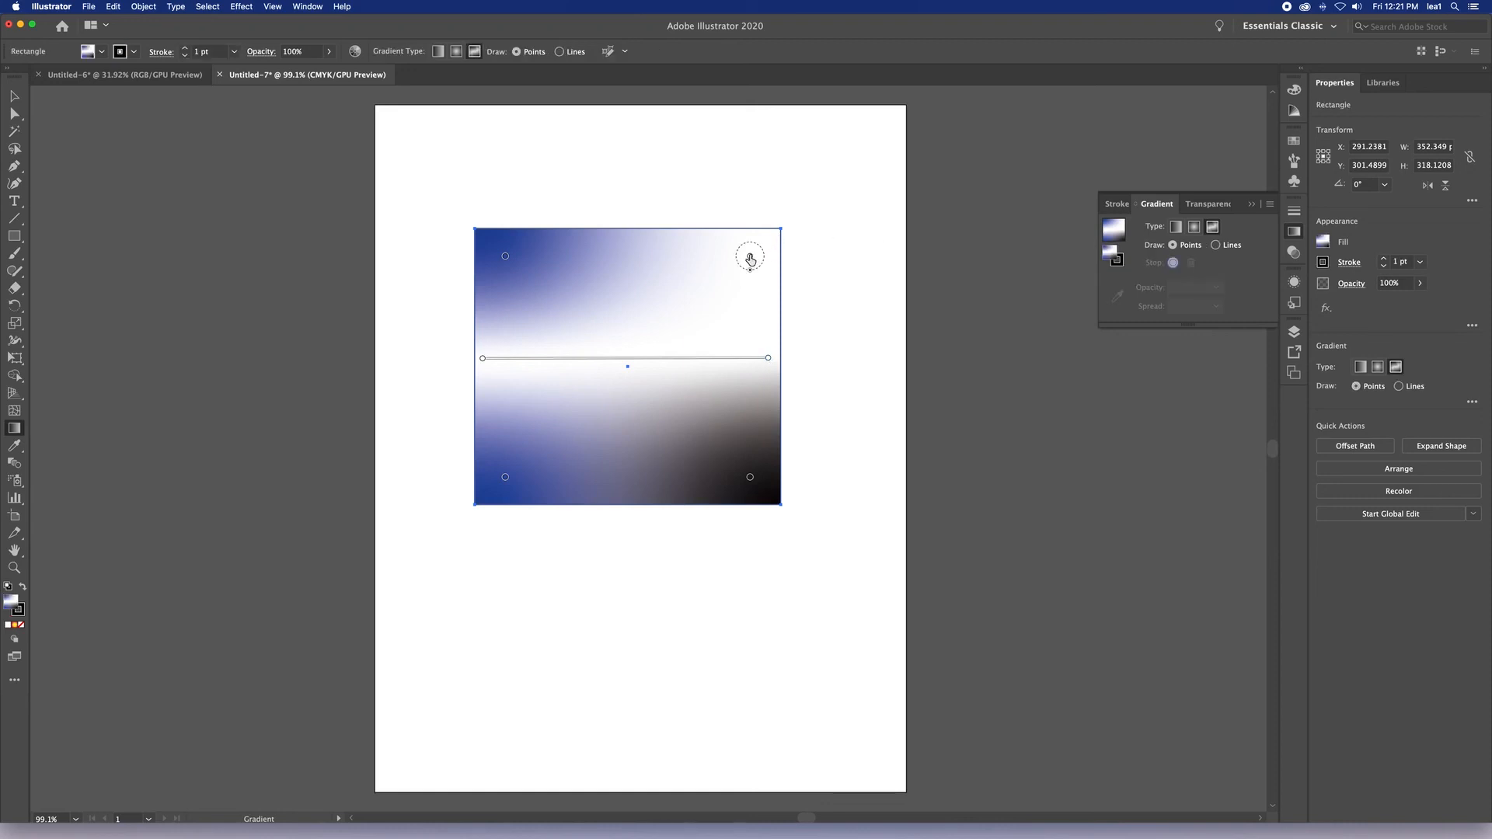
{"action": "double_click", "coordinate": [749, 255]}
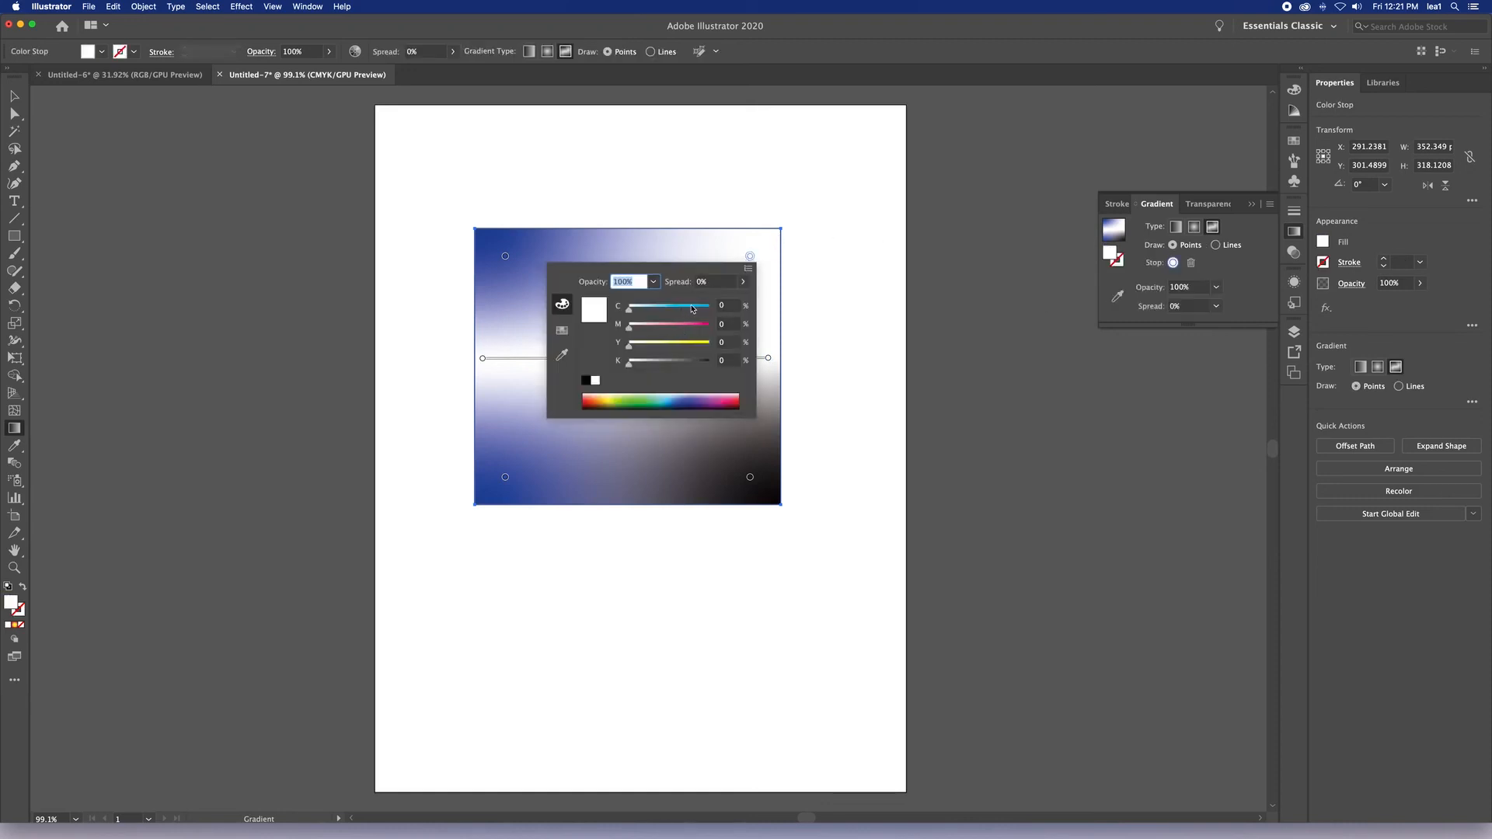
{"action": "left_click", "coordinate": [694, 305]}
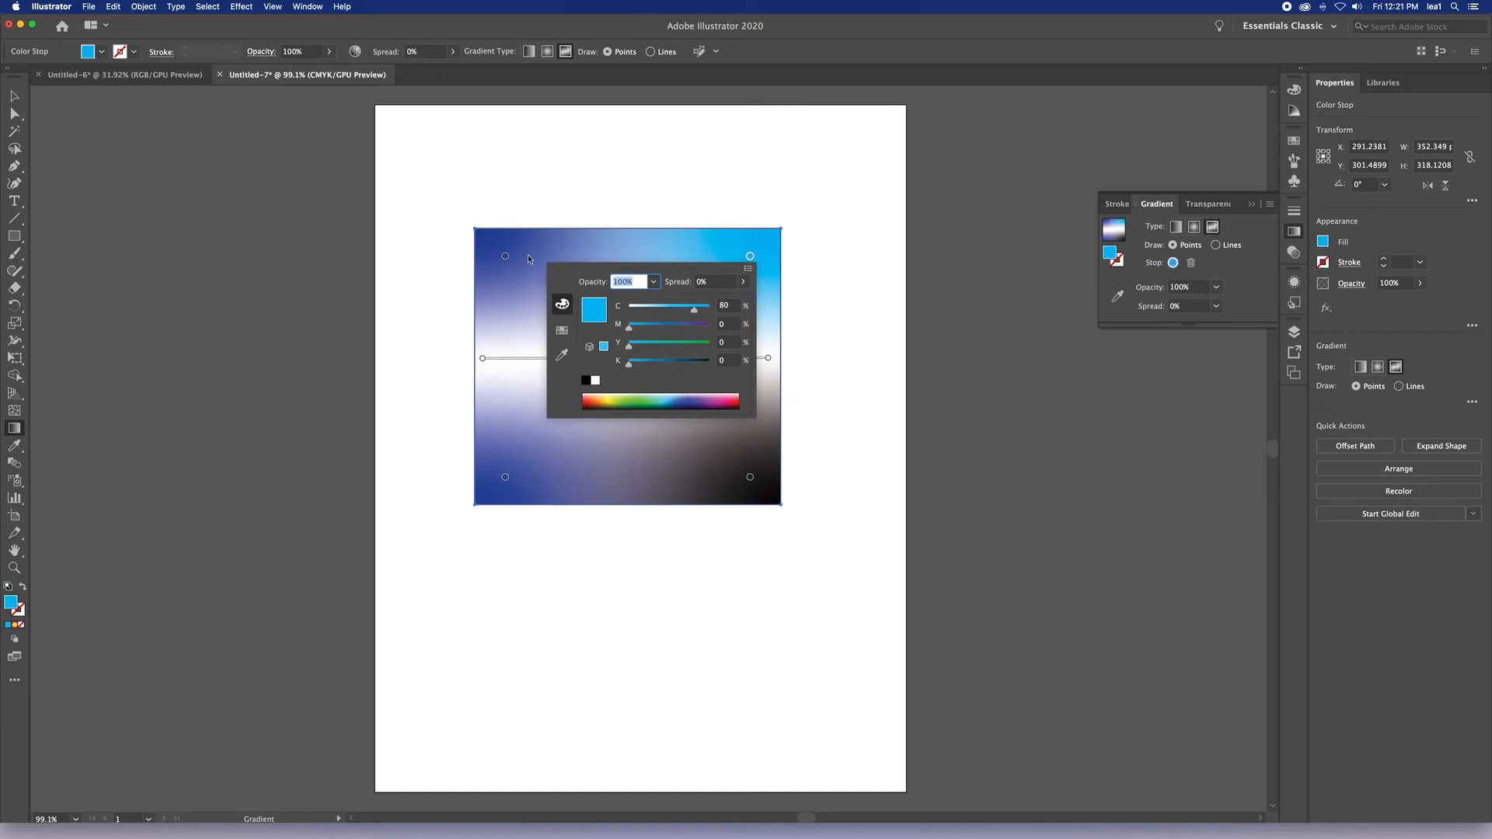
Recolor the rectangle's upper-left freeform stop brownish red by setting yellow to 74% and cyan to 36%.
{"action": "left_click", "coordinate": [506, 256]}
{"action": "double_click", "coordinate": [505, 256]}
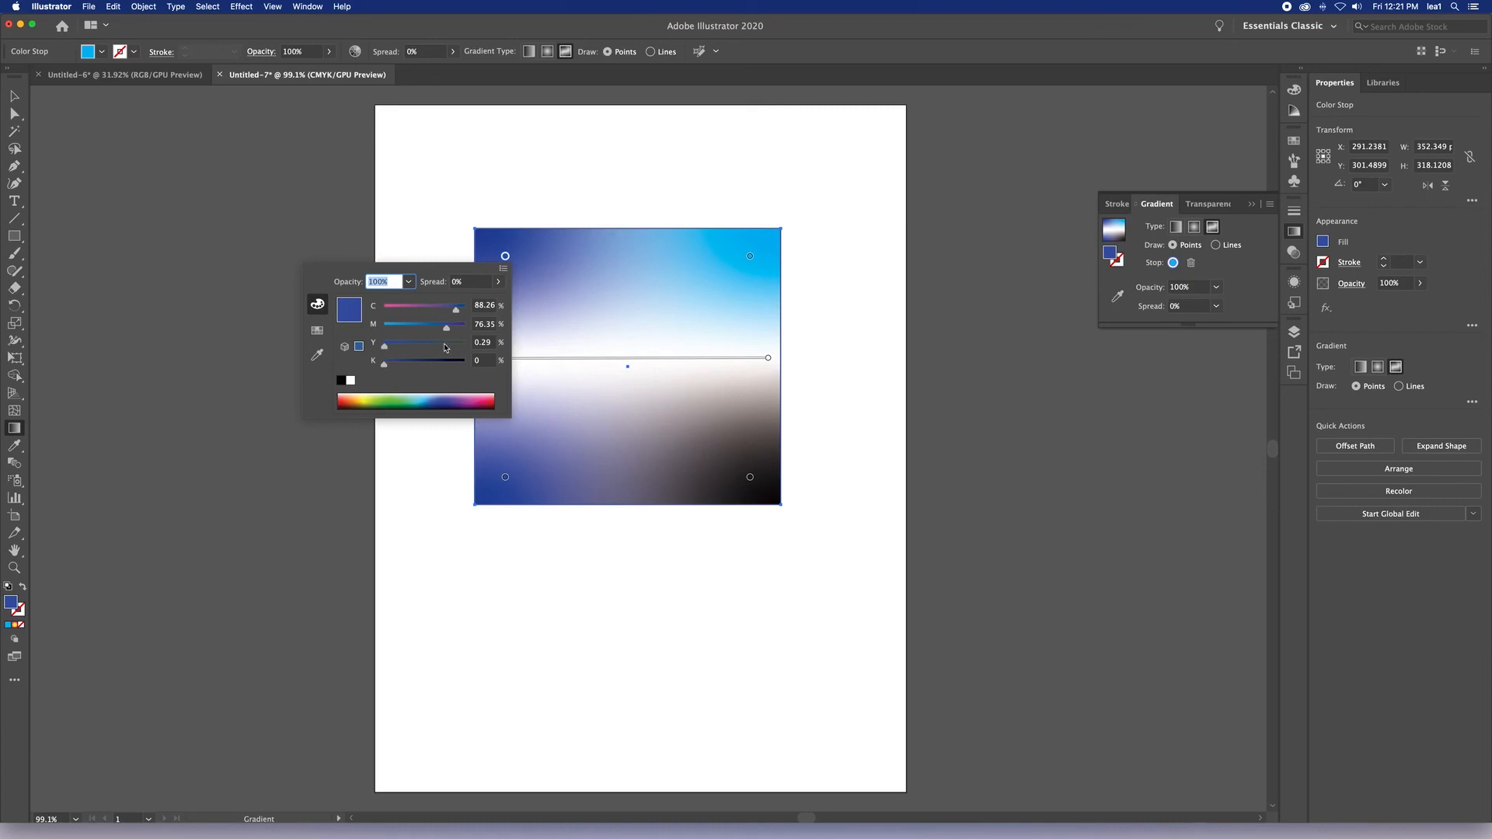
{"action": "left_click", "coordinate": [444, 345]}
{"action": "left_click", "coordinate": [412, 306]}
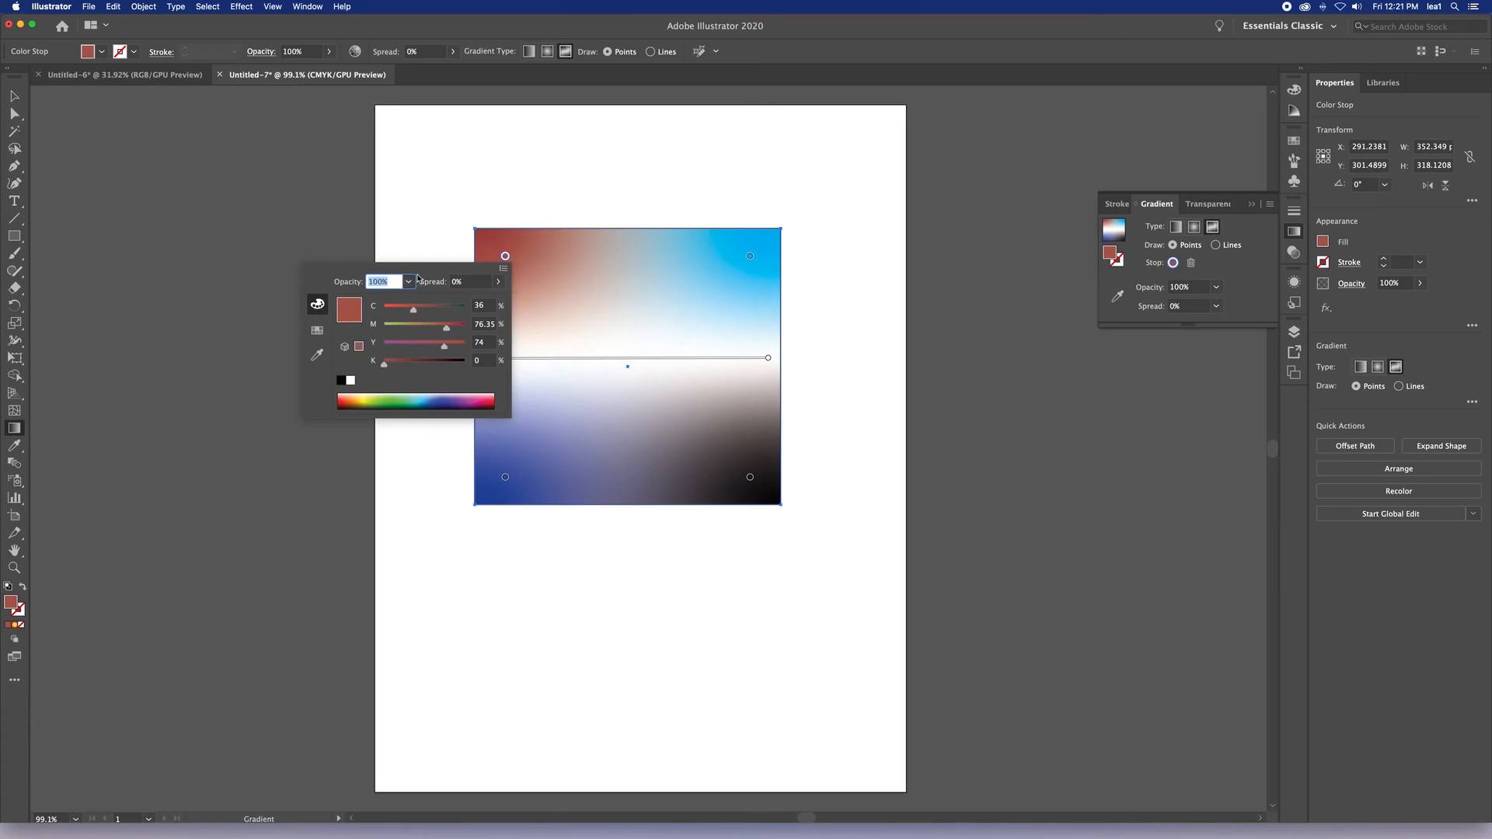
Color both end stops of the horizontal gradient line pure yellow with 100% yellow.
{"action": "double_click", "coordinate": [768, 359]}
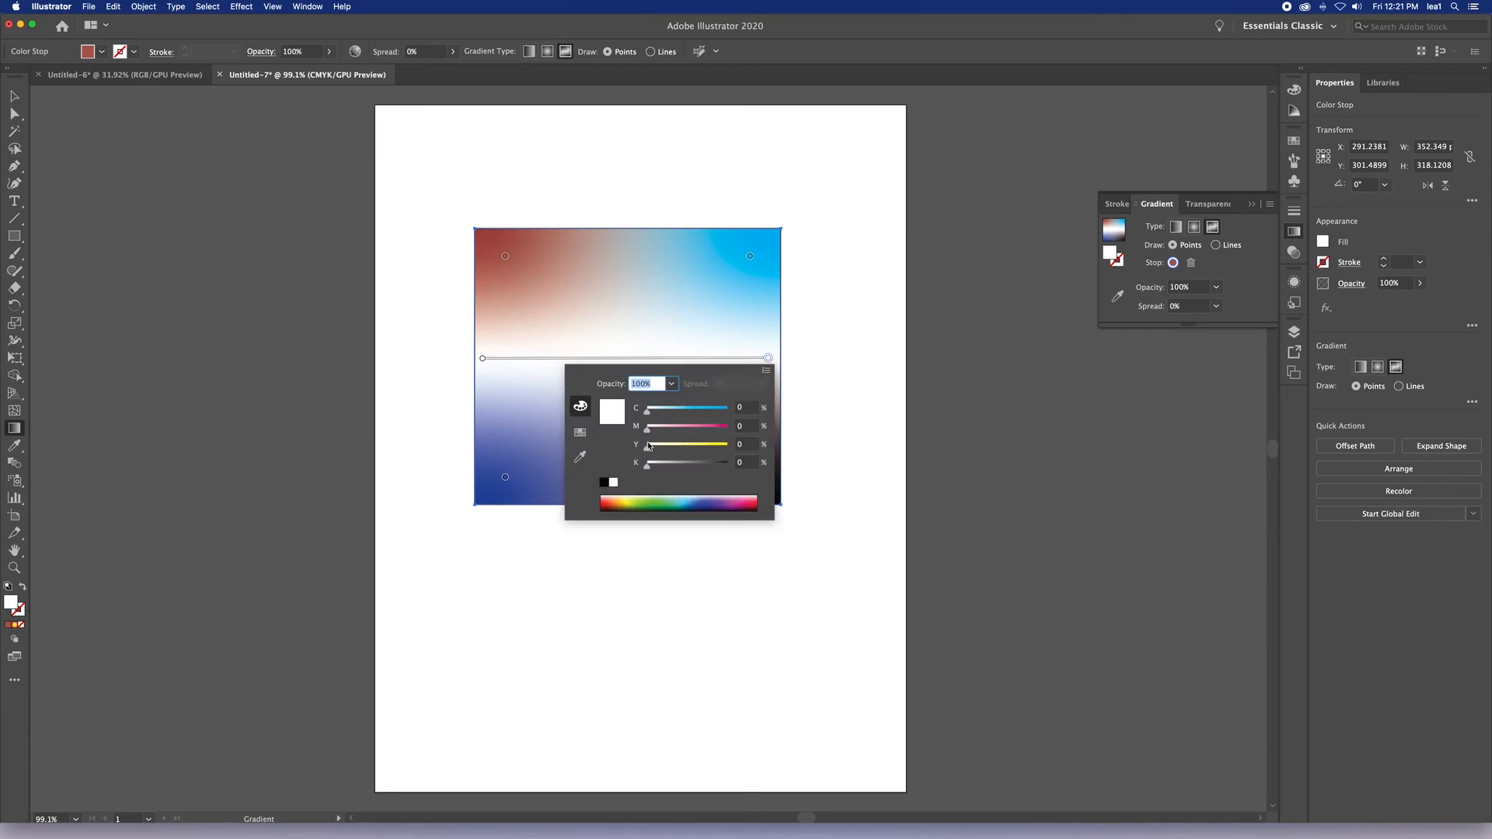
{"action": "left_click_drag", "start_coordinate": [649, 445], "coordinate": [785, 446]}
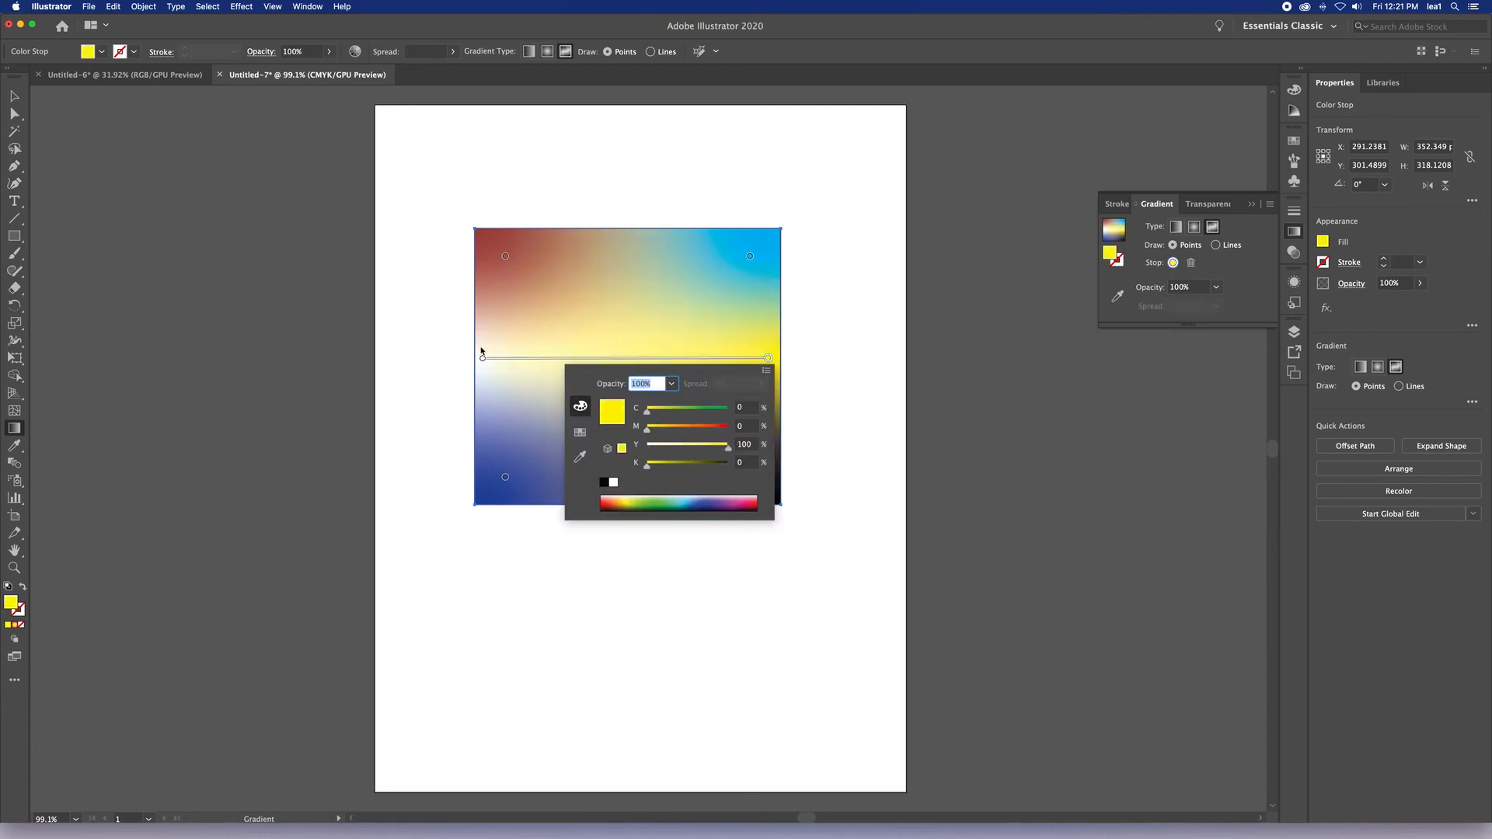
{"action": "double_click", "coordinate": [482, 357]}
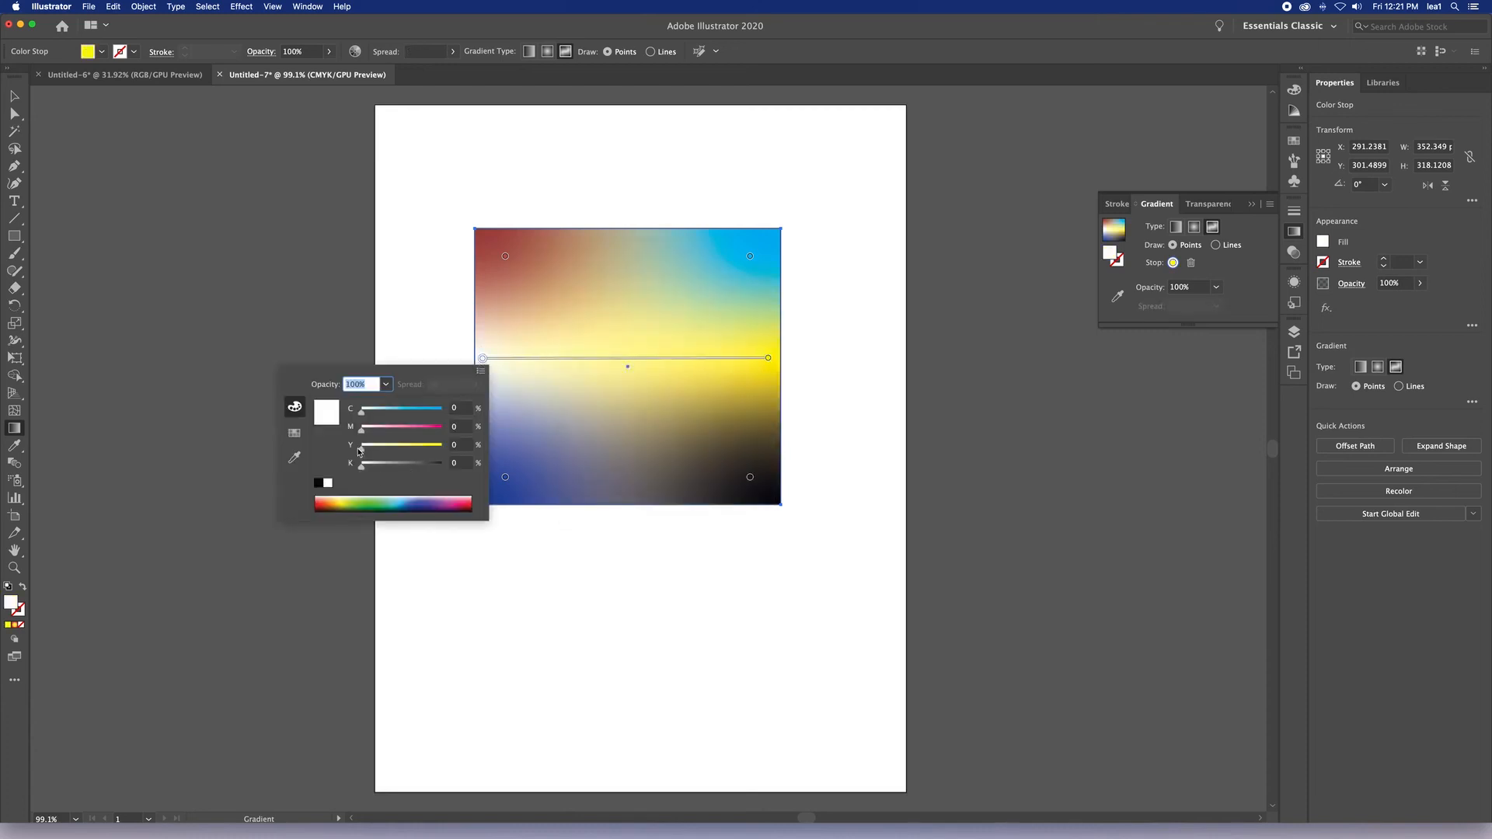
{"action": "left_click_drag", "start_coordinate": [360, 451], "coordinate": [447, 449]}
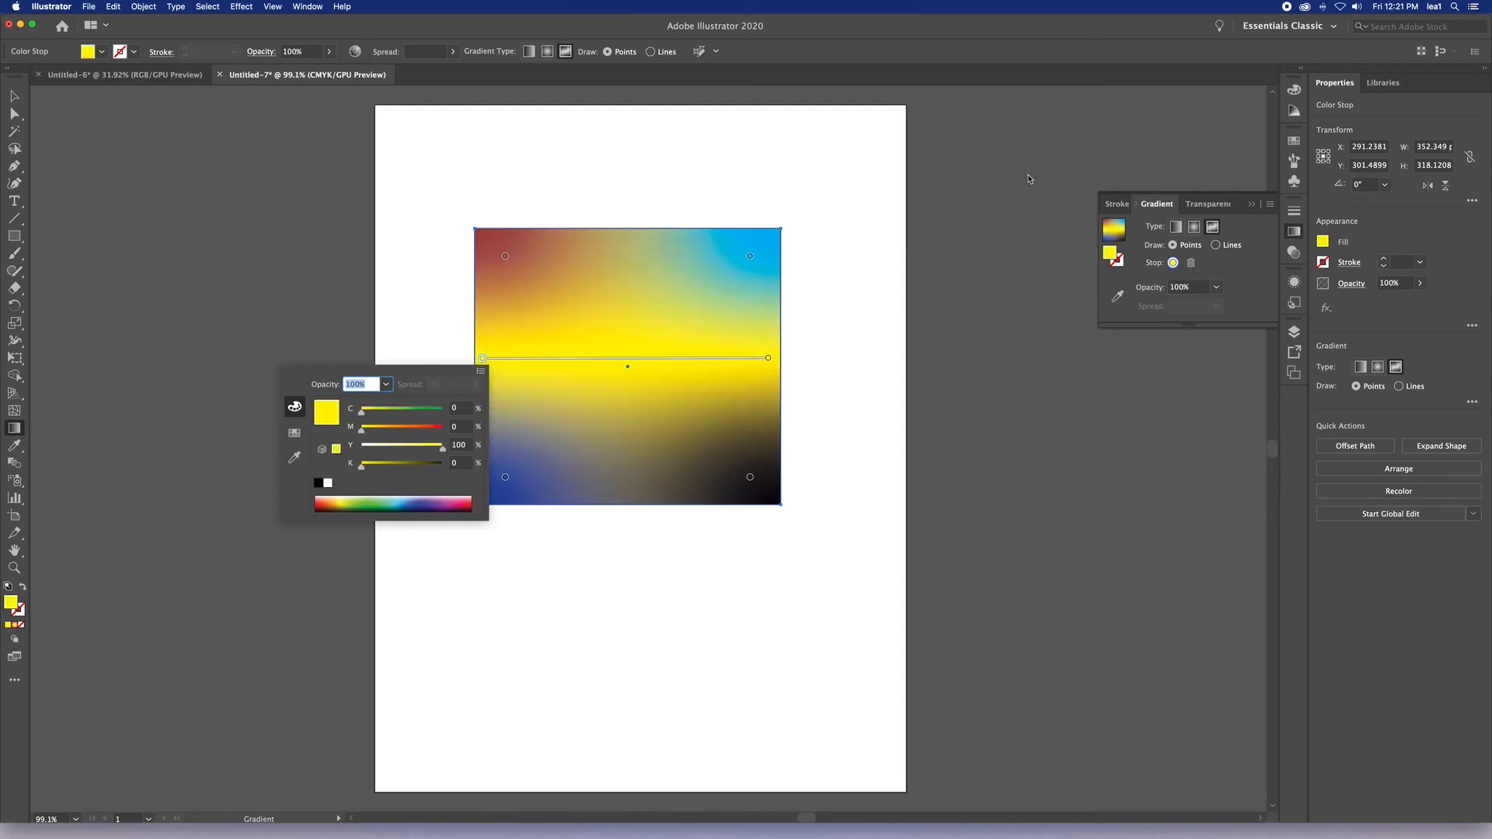
{"action": "left_click", "coordinate": [884, 216]}
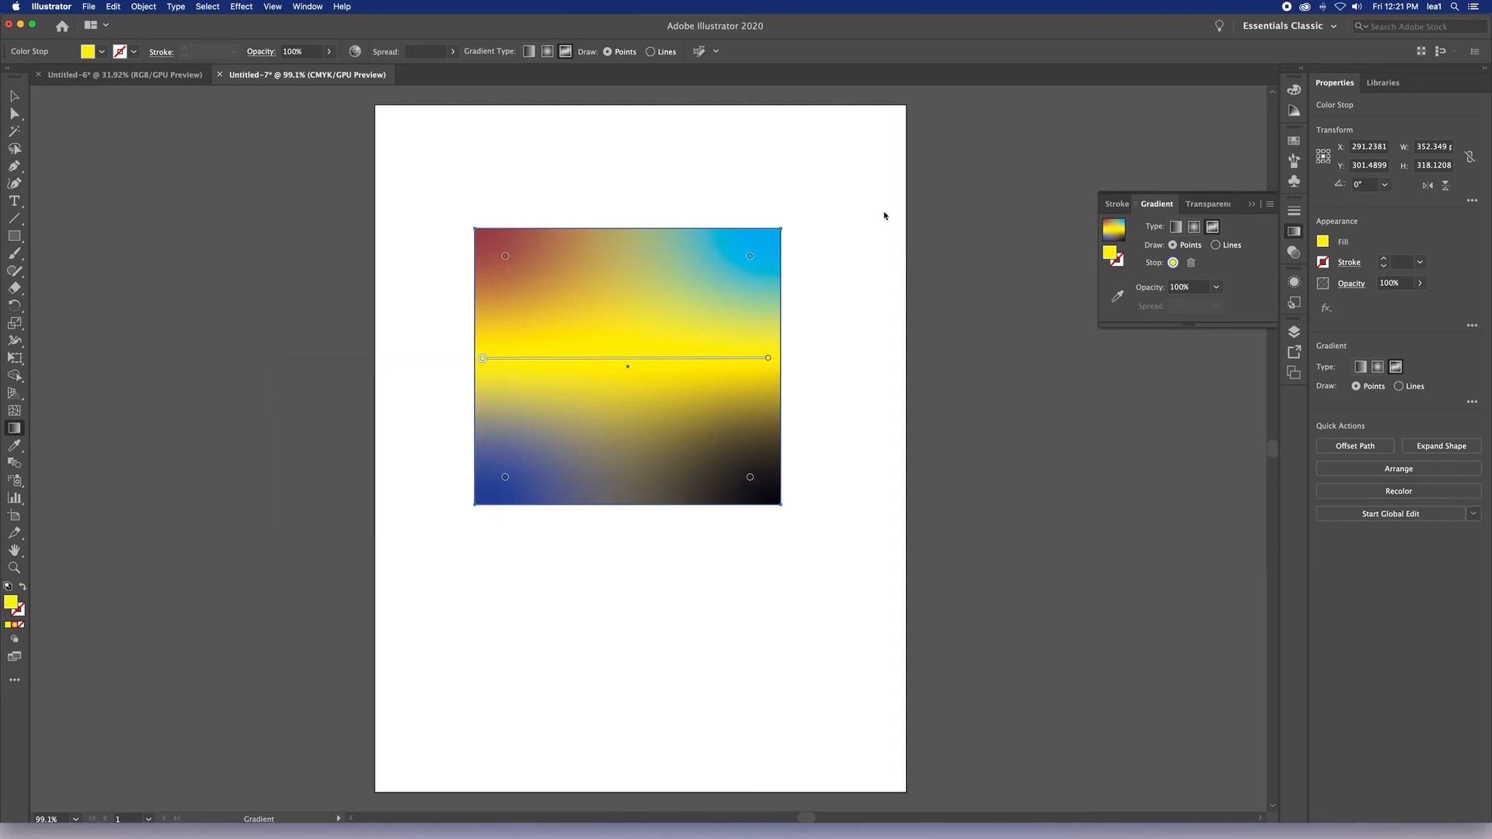